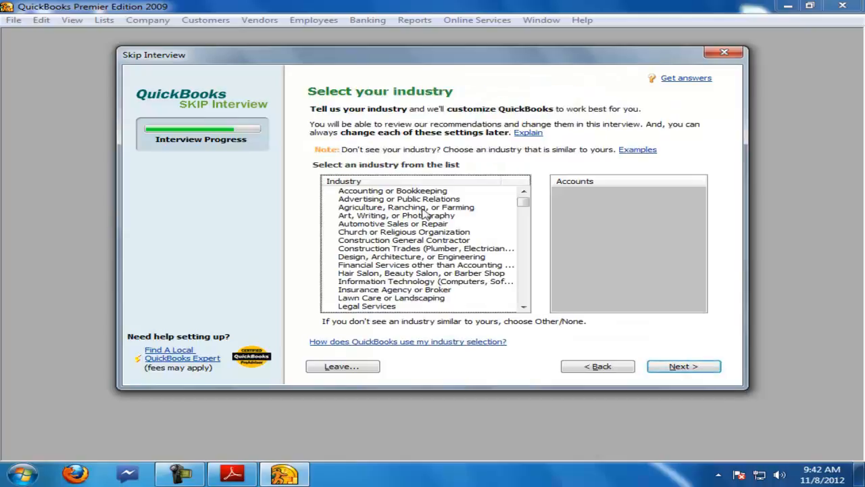
Step: Choose the Other/None industry and save the new company file as prob 4
drag(526, 202, 525, 299)
click(433, 307)
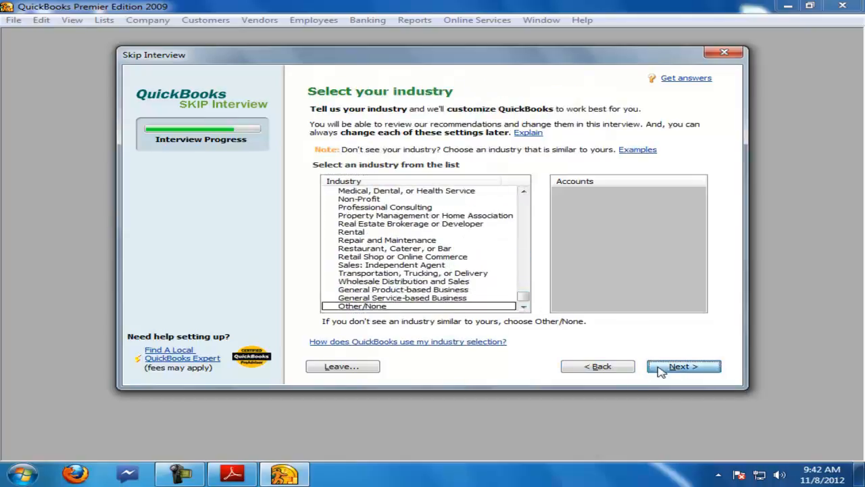
click(662, 367)
click(666, 369)
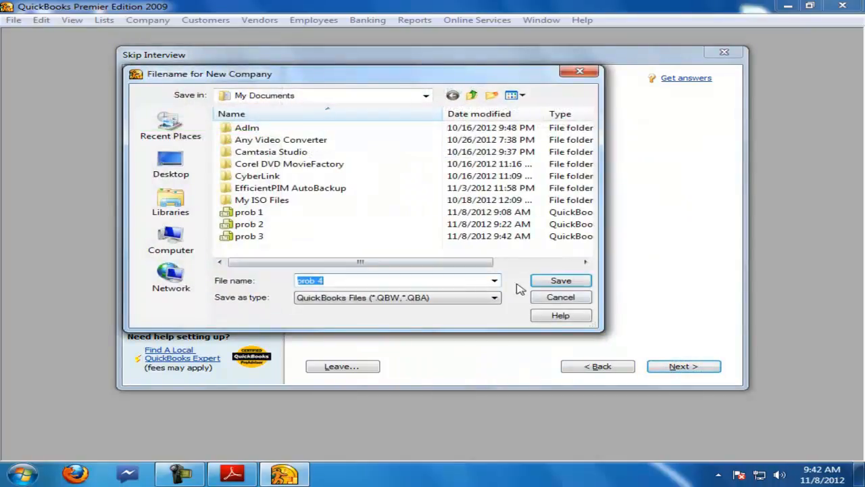
click(560, 280)
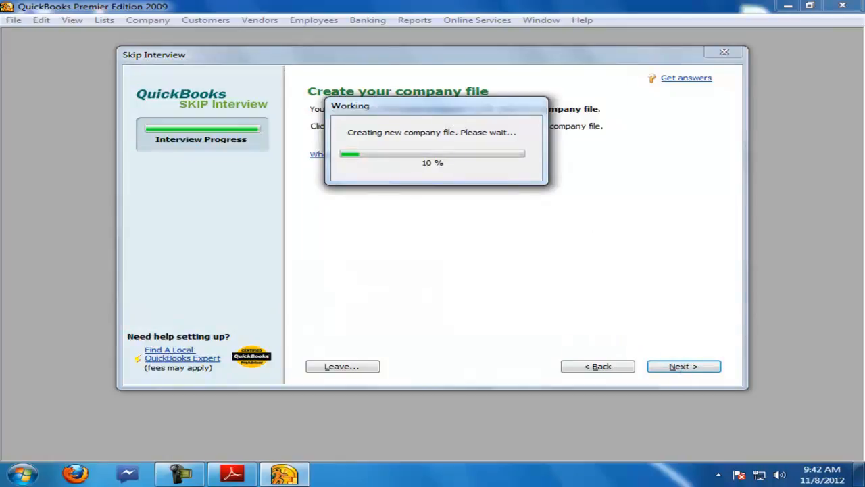
Step: Review the opening transactions of question 4 in the accounts questions PDF
click(232, 473)
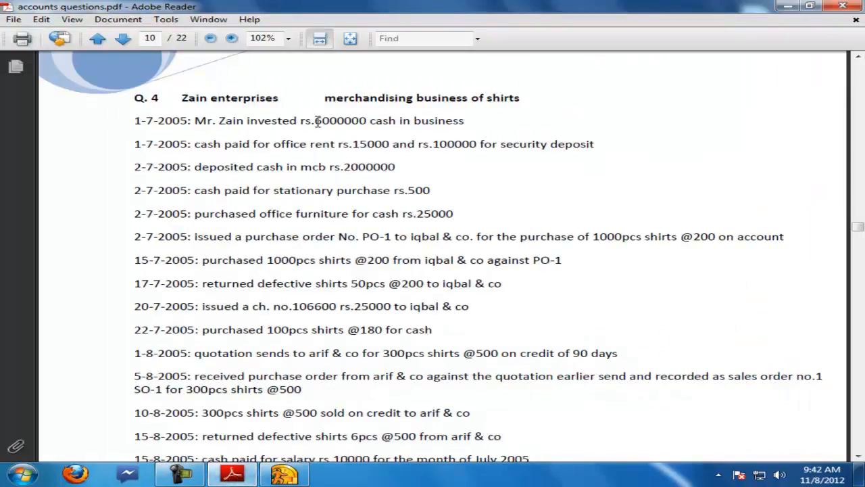
drag(316, 121, 396, 121)
drag(195, 144, 391, 155)
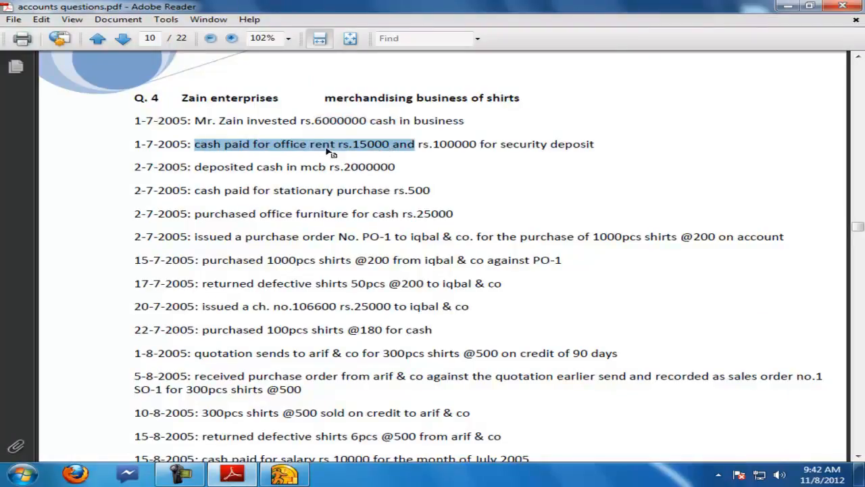
drag(501, 144, 578, 148)
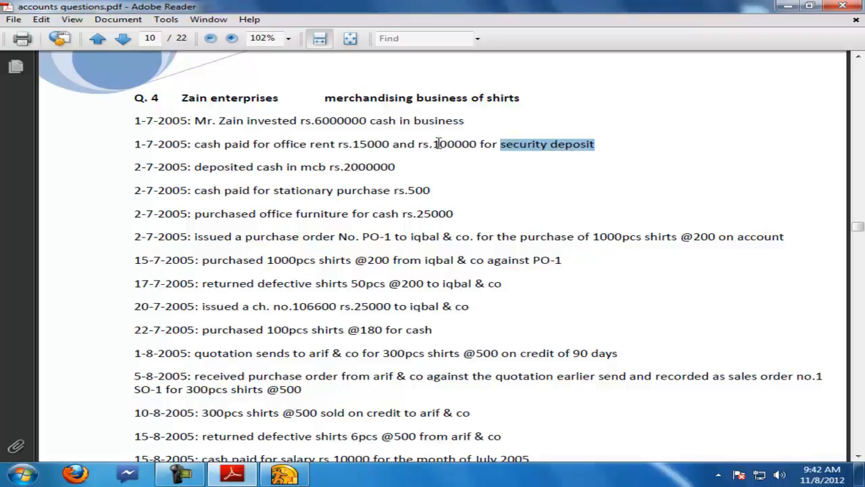
drag(437, 143, 466, 140)
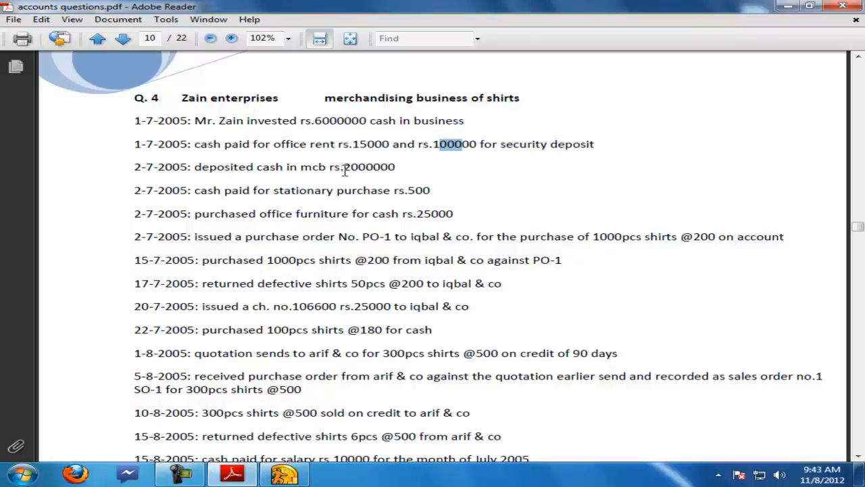
drag(273, 191, 410, 194)
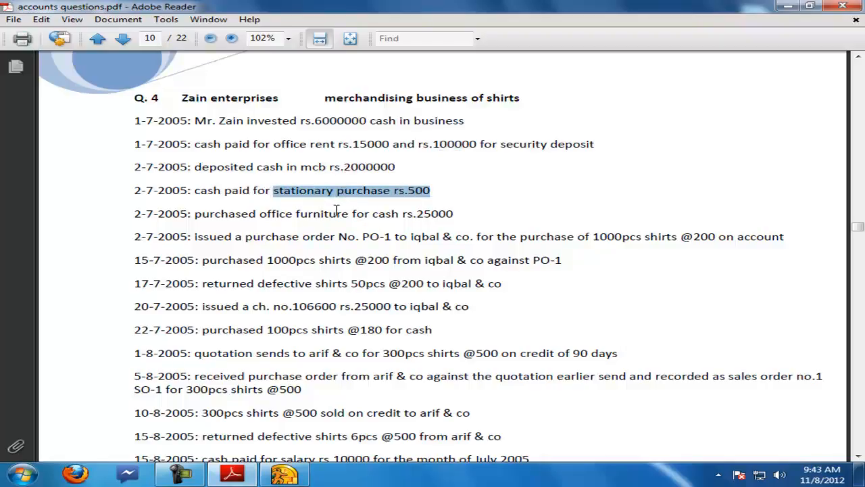
drag(298, 214, 343, 213)
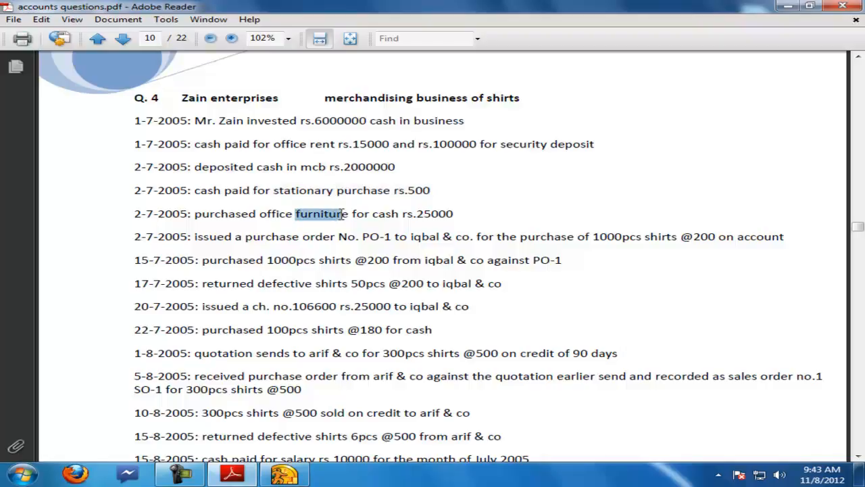
click(284, 475)
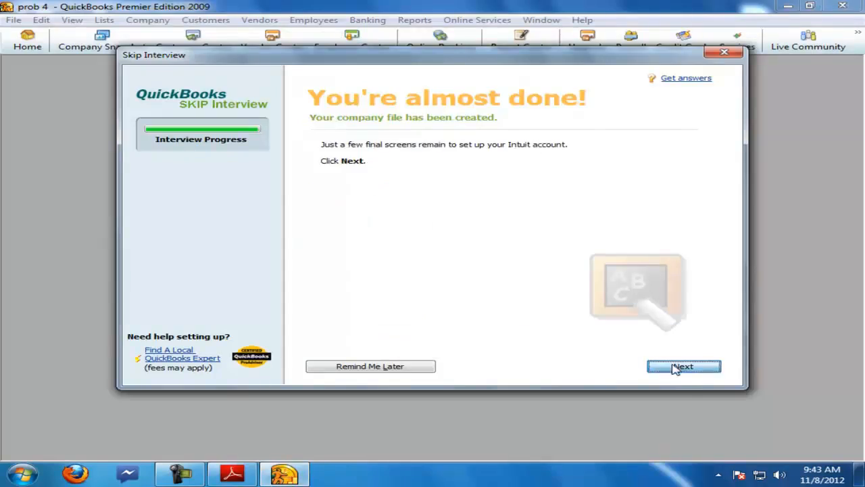
Step: Finish the setup interview, skipping the Intuit account window, and return to the company's Home page
click(650, 362)
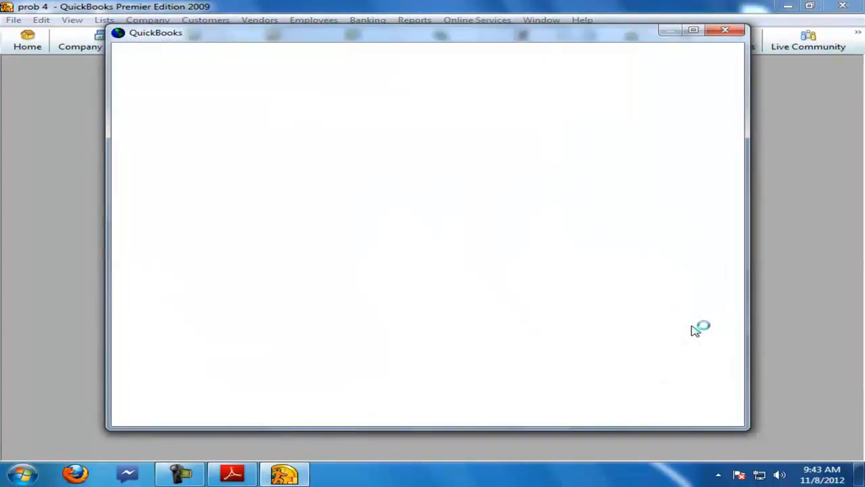
click(231, 475)
double_click(315, 331)
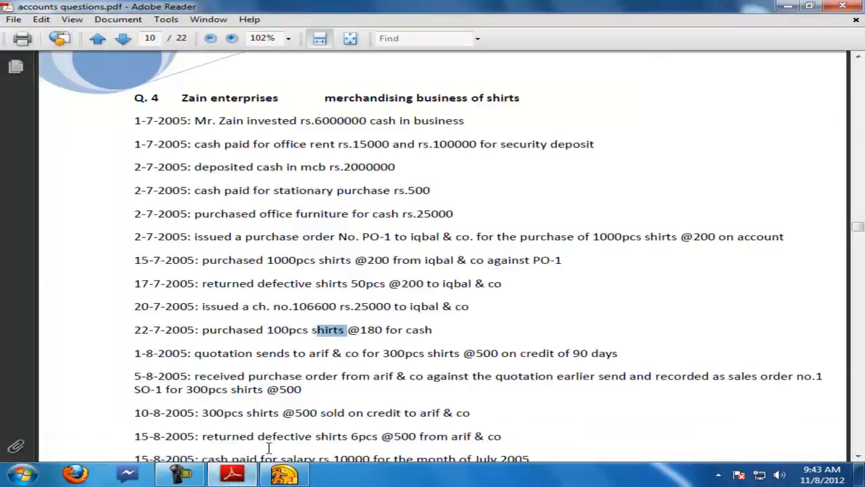
click(284, 474)
click(724, 33)
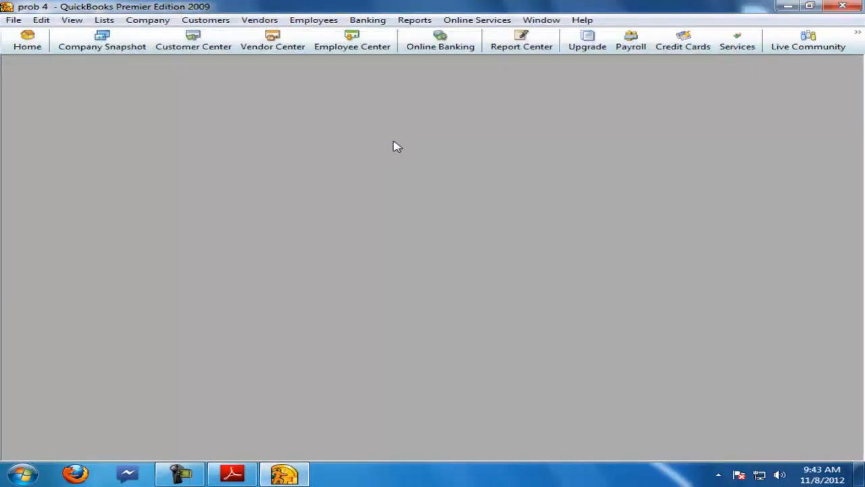
click(813, 66)
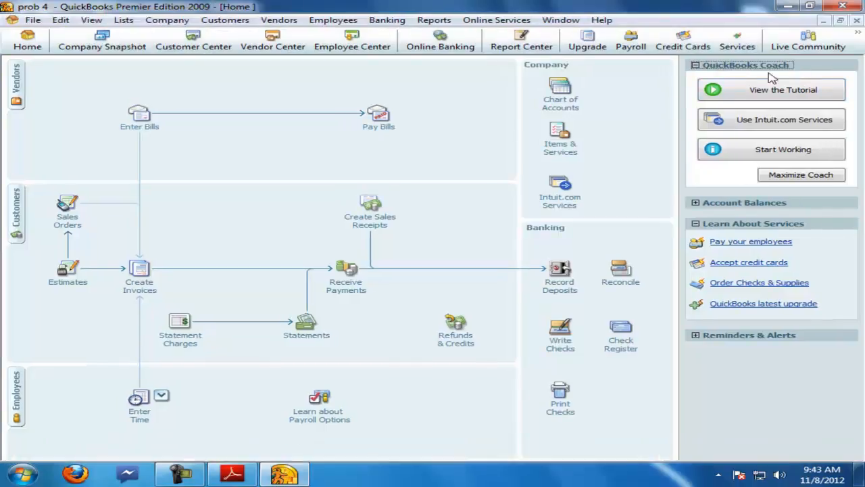
Step: Open the Chart of Accounts and create a new Equity account named capital
click(551, 110)
right_click(257, 203)
click(286, 232)
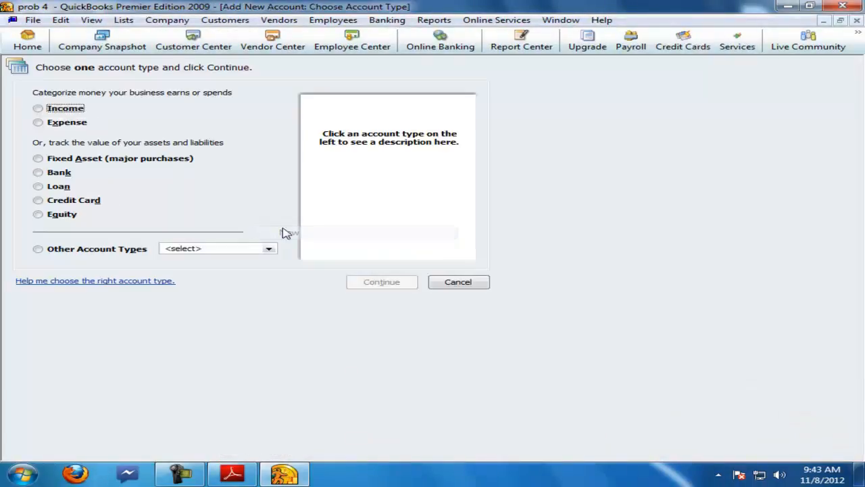
click(63, 215)
click(382, 282)
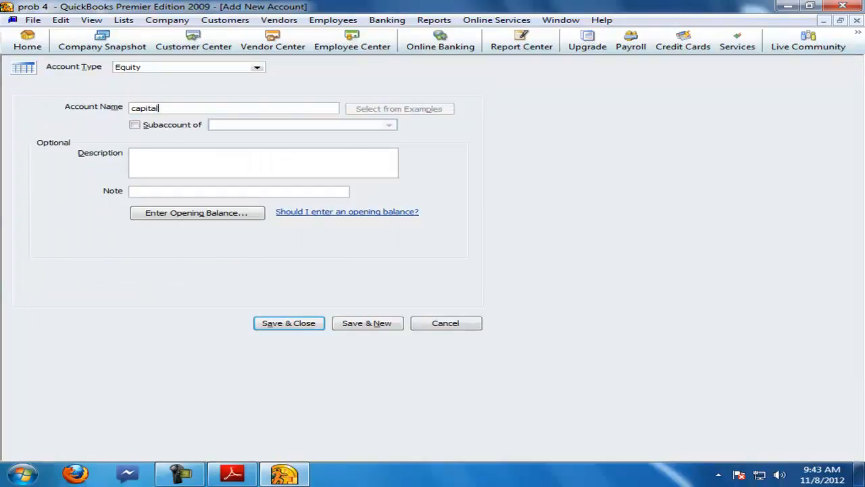
click(378, 332)
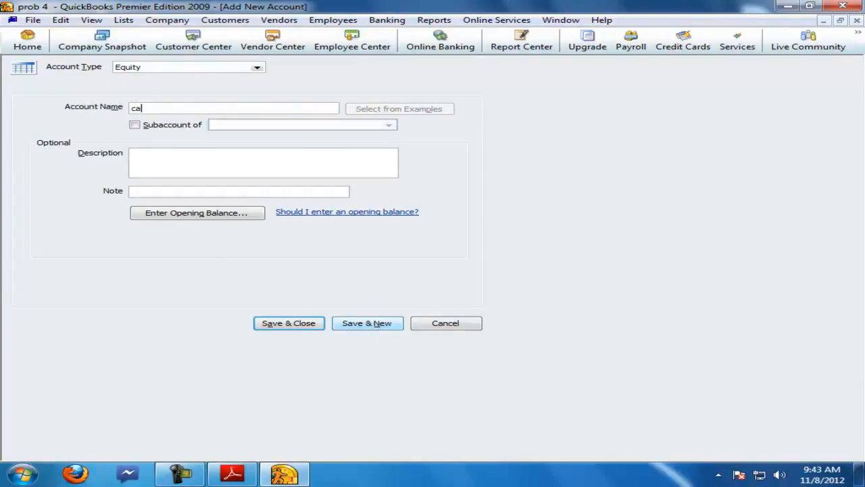
Step: Create a new Bank account for the bank deposit
click(256, 68)
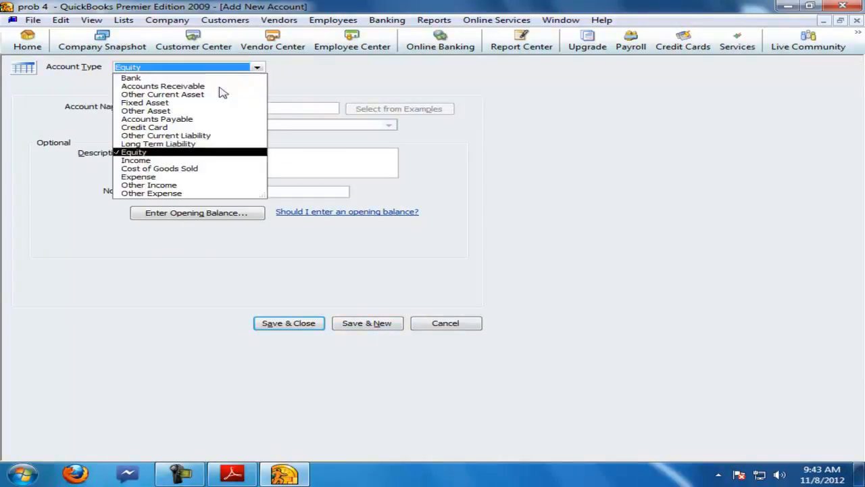
click(139, 79)
click(349, 324)
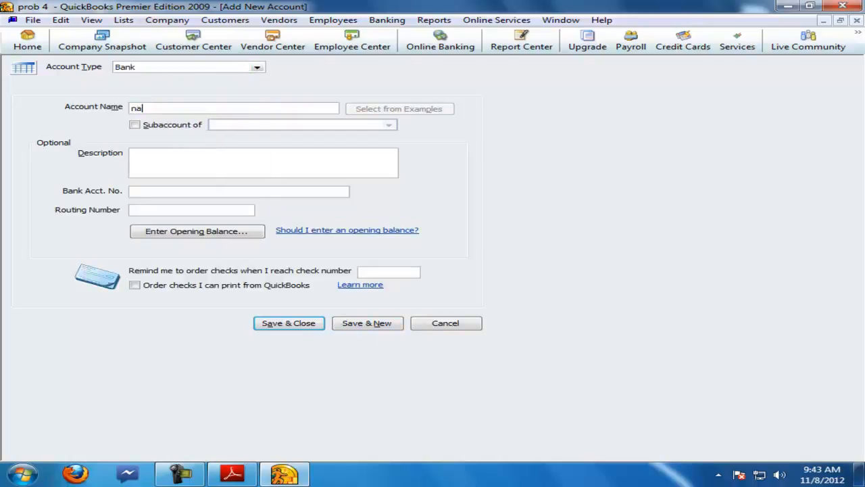
click(361, 323)
Step: Create an Income account named sales
text(s)
click(257, 68)
click(152, 162)
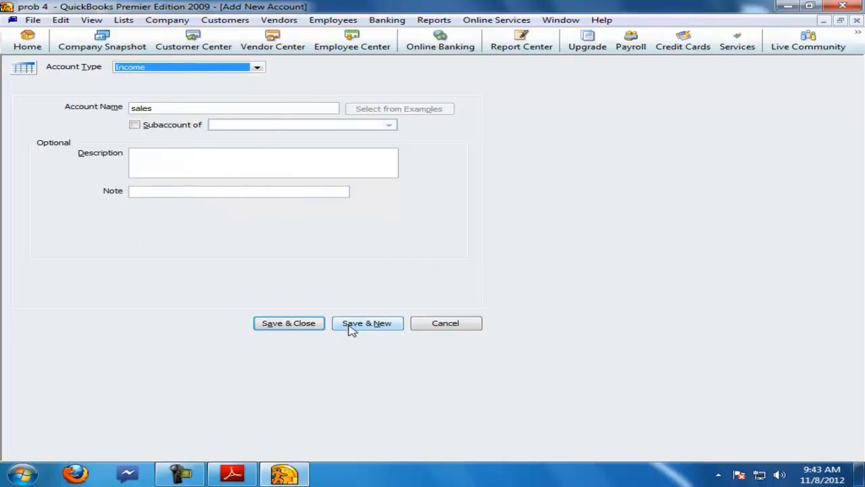
click(360, 324)
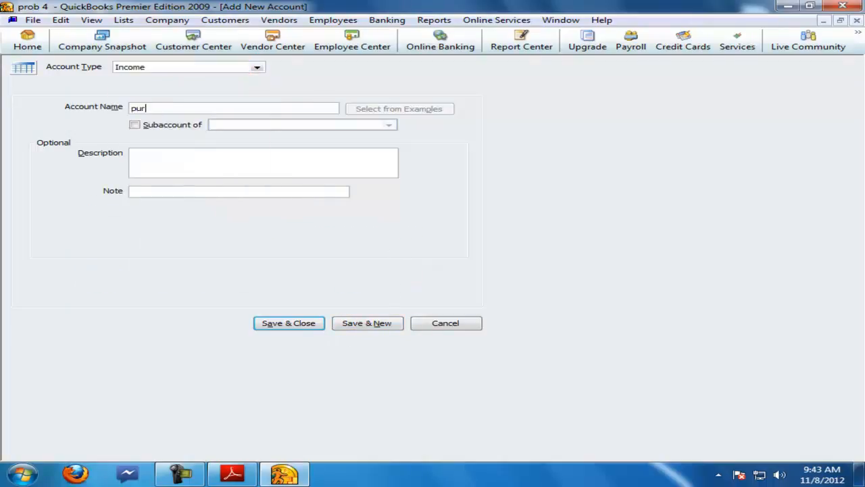
Step: Create a Cost of Goods Sold account for purchases
click(260, 69)
click(183, 168)
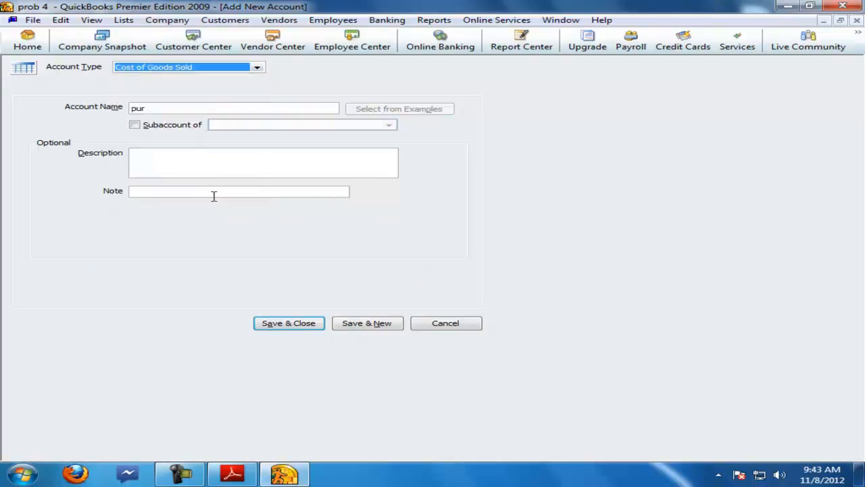
click(370, 329)
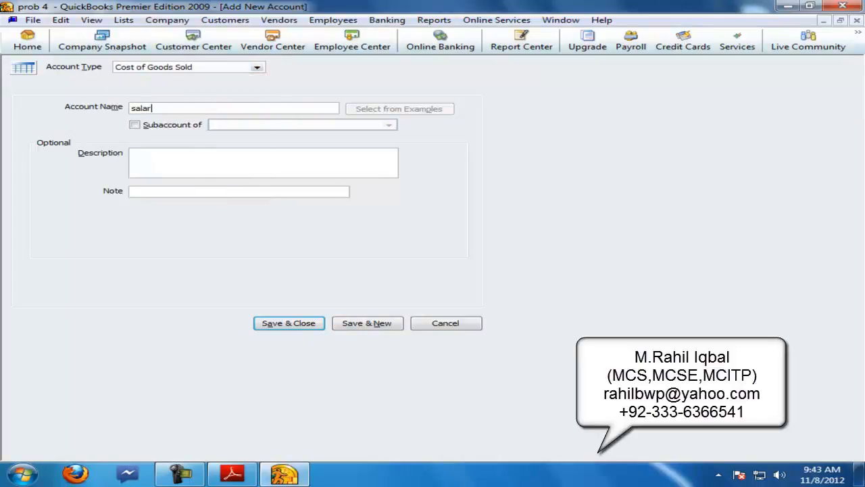
Step: Create an Expense account named salary exp
click(260, 69)
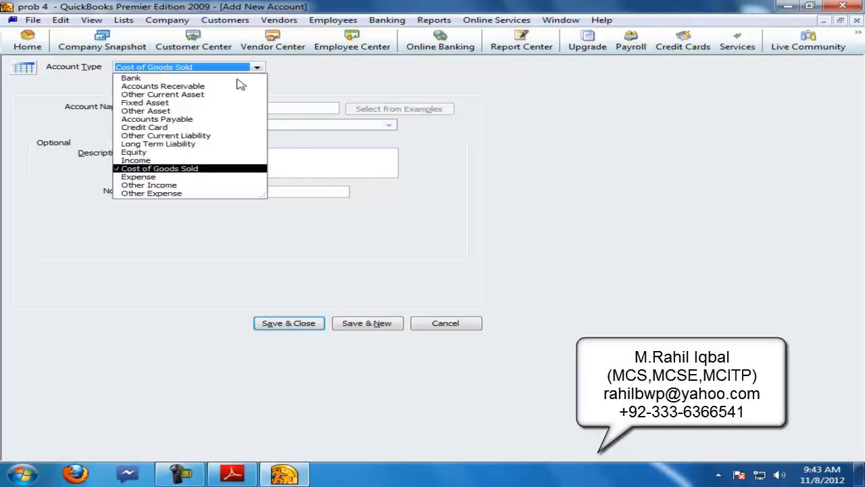
click(139, 176)
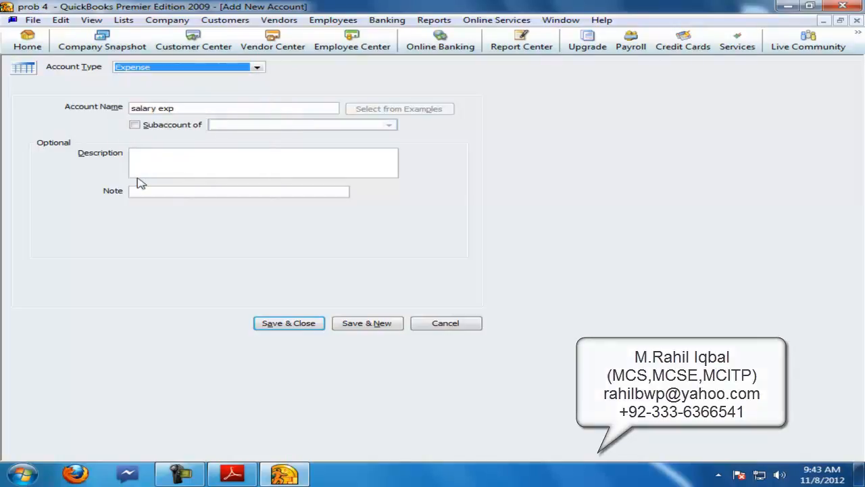
click(358, 323)
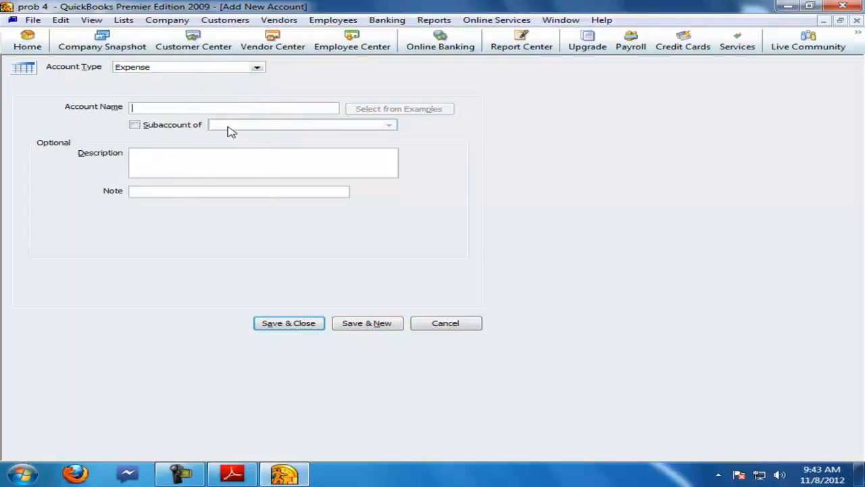
Step: Create a Fixed Asset account for office furniture
click(256, 68)
click(150, 102)
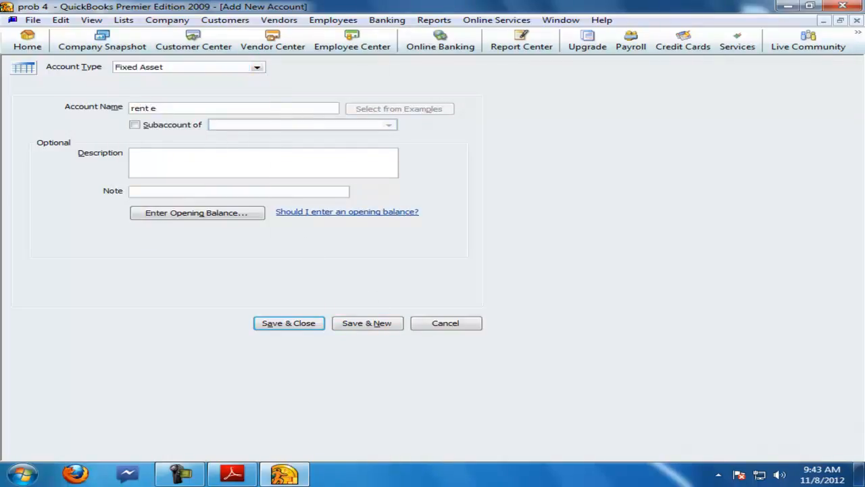
Step: Create an Expense account for office rent
click(250, 68)
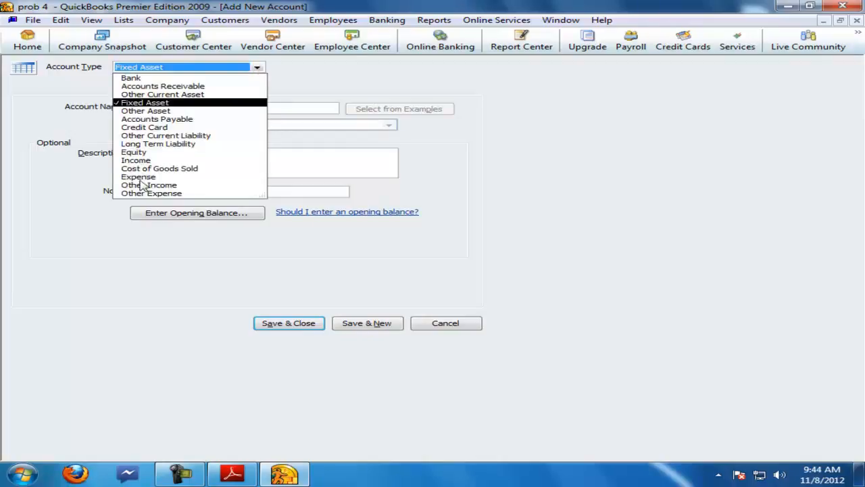
click(139, 177)
click(357, 325)
Step: Create an Other Asset account for the security deposit and close the account window
click(260, 71)
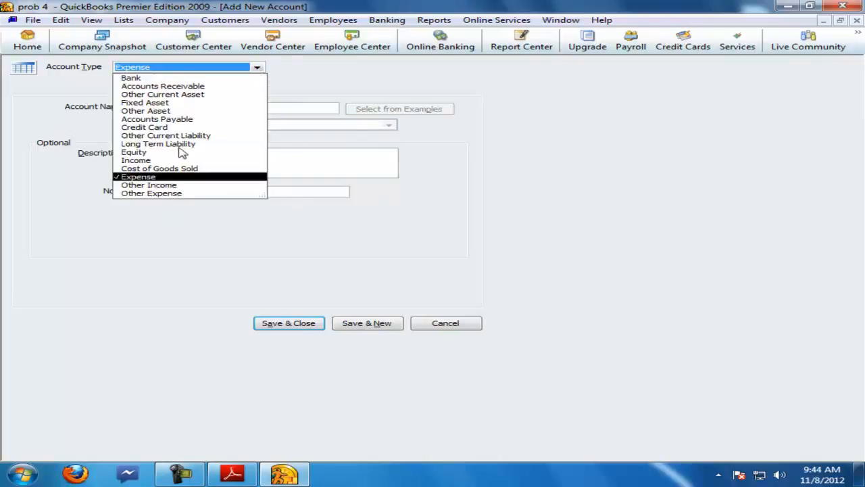
click(146, 112)
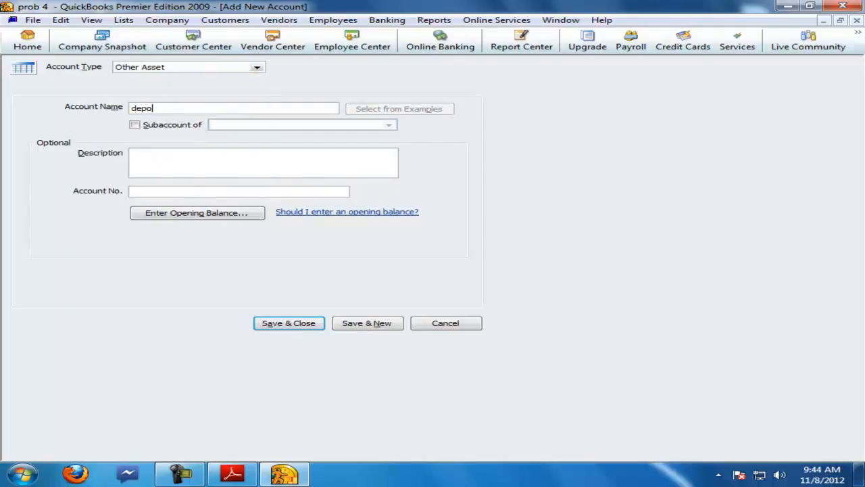
click(352, 325)
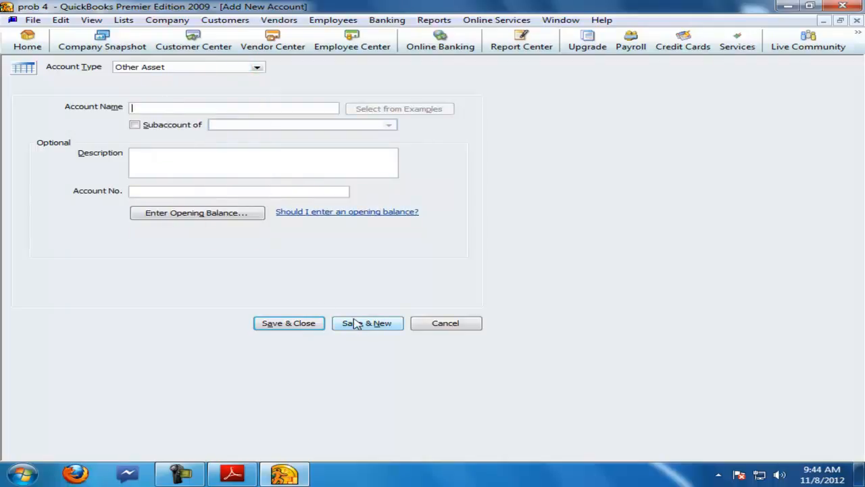
click(857, 20)
click(857, 20)
Step: Turn on inventory and purchase orders in the Items & Inventory company preferences
click(60, 19)
click(85, 179)
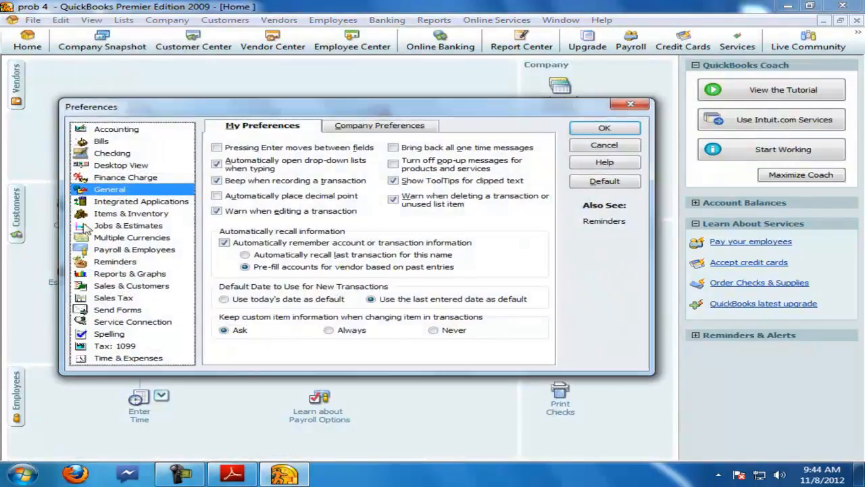
click(110, 213)
click(352, 130)
click(227, 156)
click(599, 129)
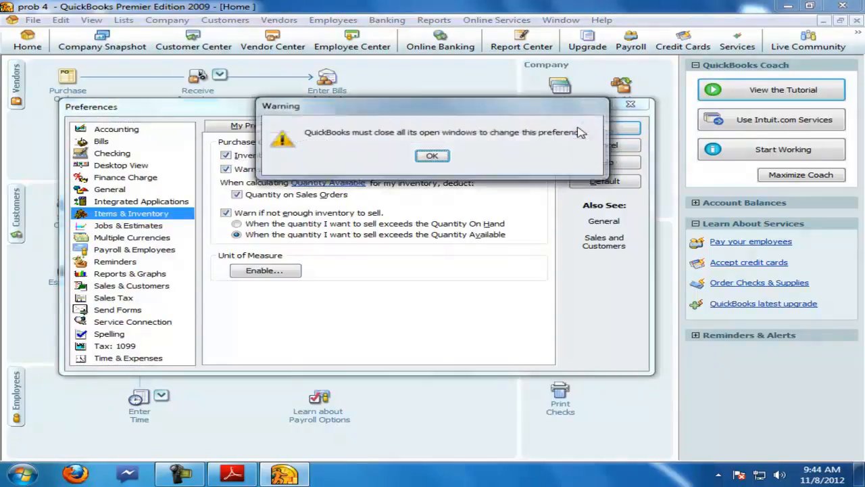
click(432, 157)
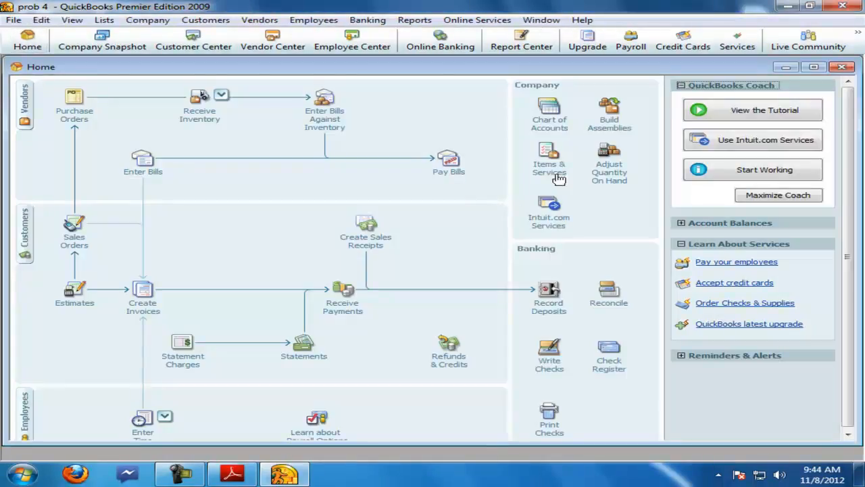
Step: Open the item list and start a new Inventory Part item named shirts
click(555, 176)
click(421, 143)
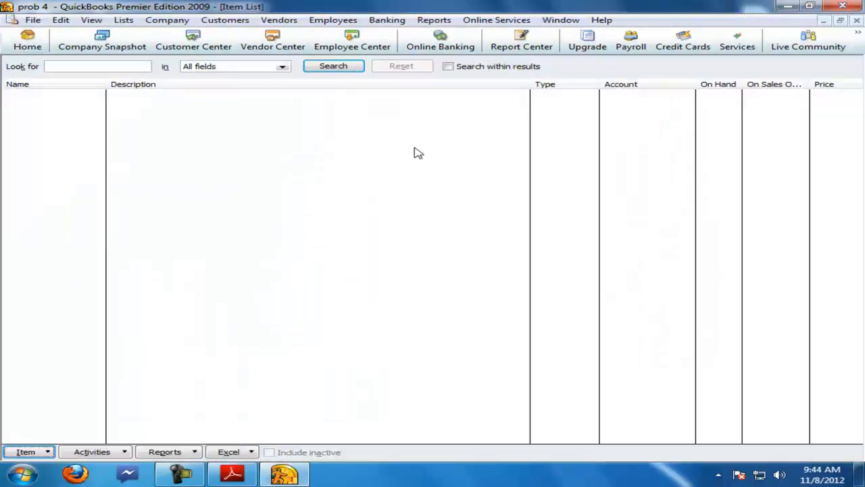
right_click(85, 166)
click(123, 200)
click(61, 97)
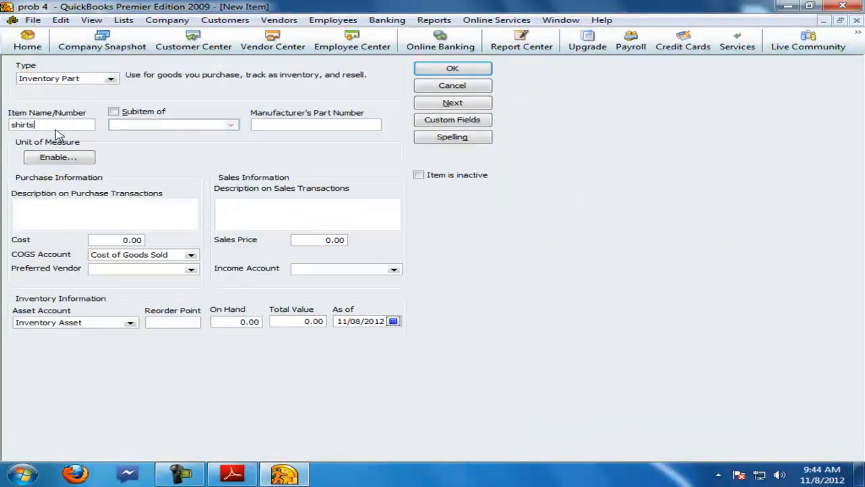
Step: Enable single unit of measure per item for the shirts item and begin defining a unit
click(49, 157)
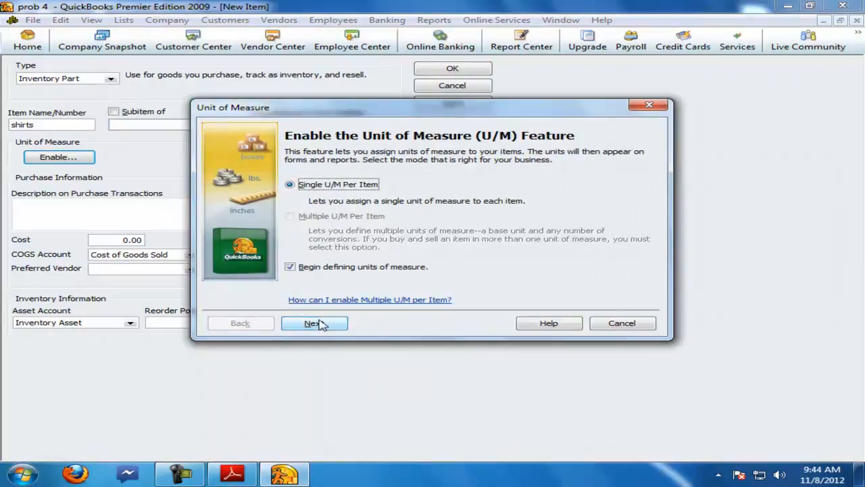
click(314, 323)
click(304, 265)
click(318, 324)
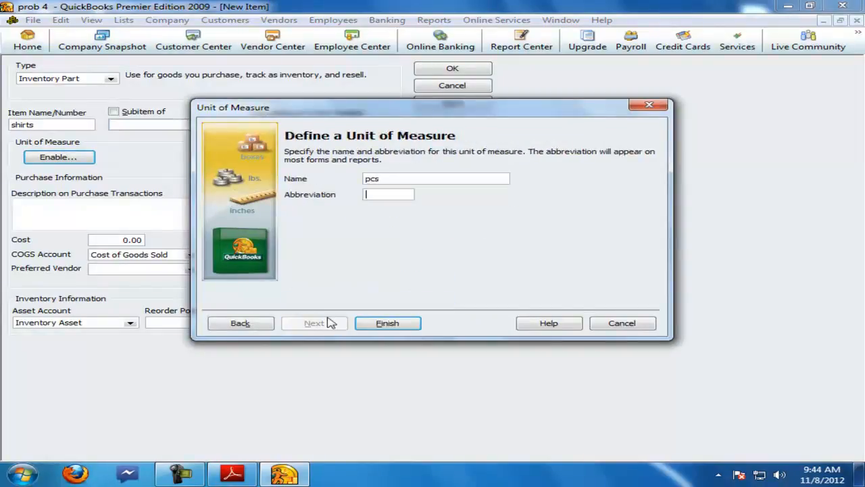
Step: Finish the pcs unit of measure, set the shirts item's income account to sales, and save the item
click(384, 327)
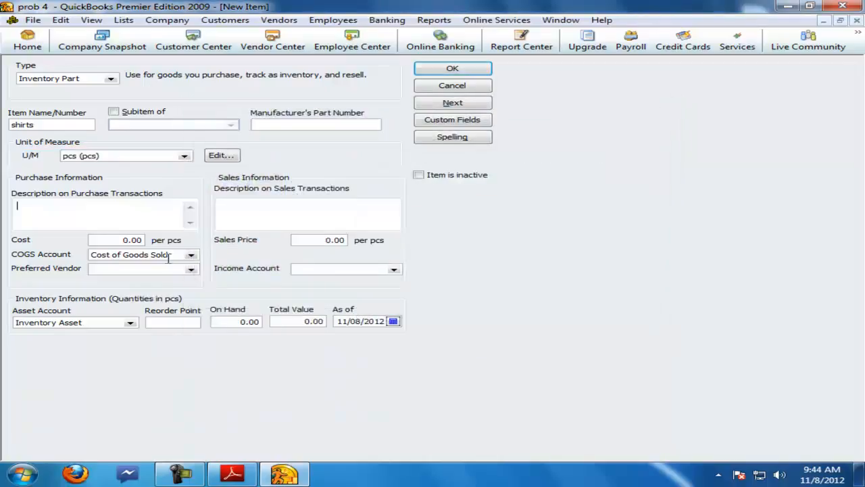
click(393, 270)
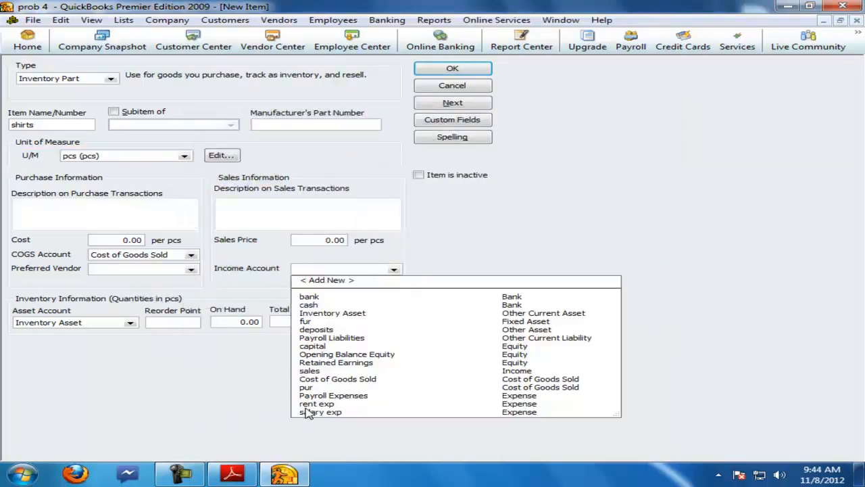
click(303, 370)
click(484, 68)
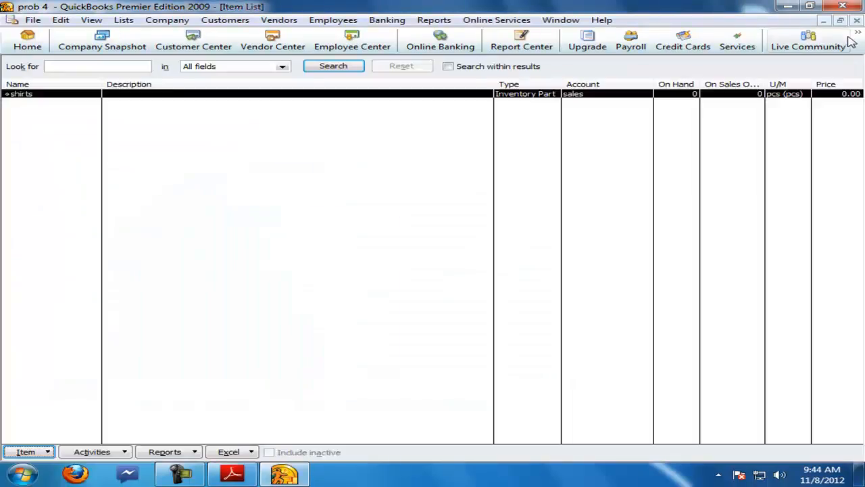
Step: Close the item list and check the capital investment transaction in the question PDF
click(857, 21)
click(856, 21)
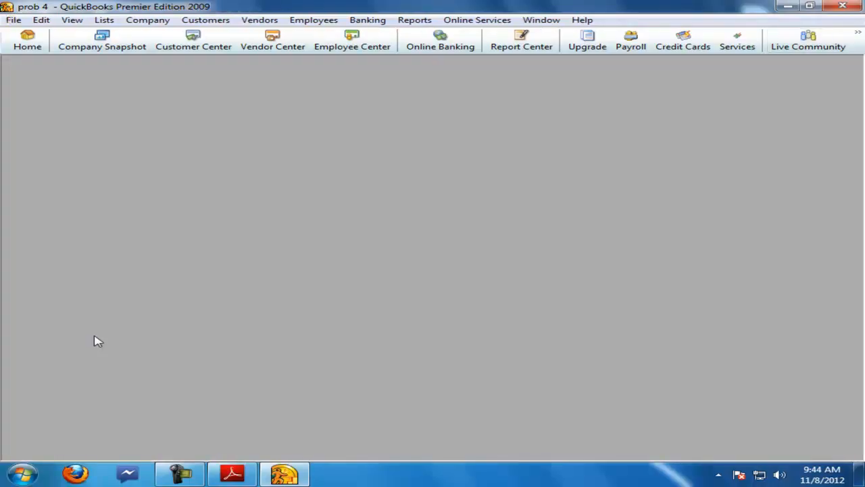
click(231, 473)
drag(139, 124, 457, 133)
click(305, 475)
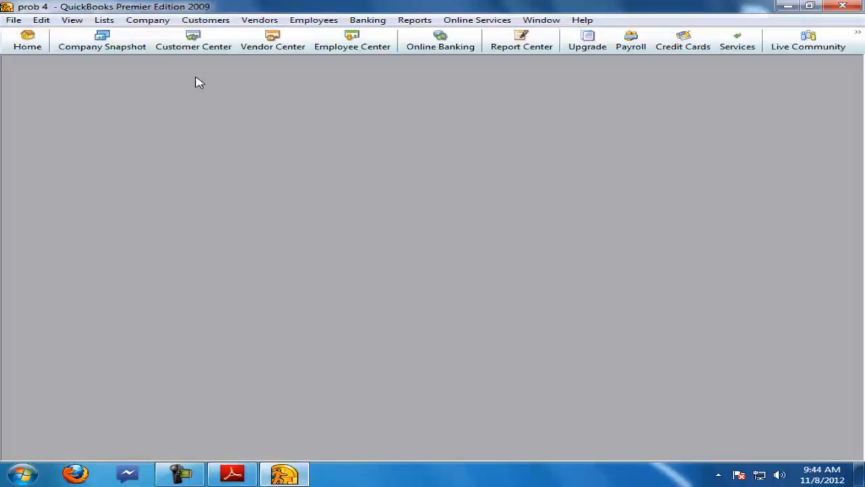
Step: Record a general journal entry debiting cash and crediting capital for 6,000,000
click(148, 20)
click(191, 217)
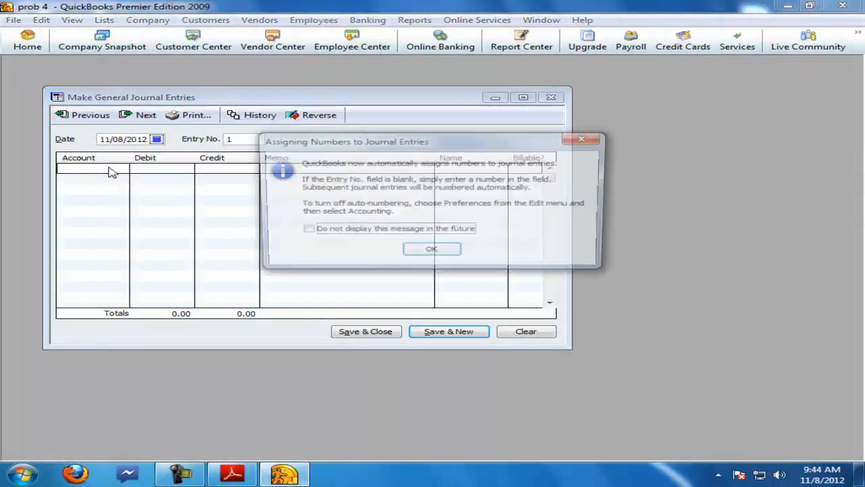
click(417, 257)
click(522, 97)
click(52, 120)
text(cash)
key(Tab)
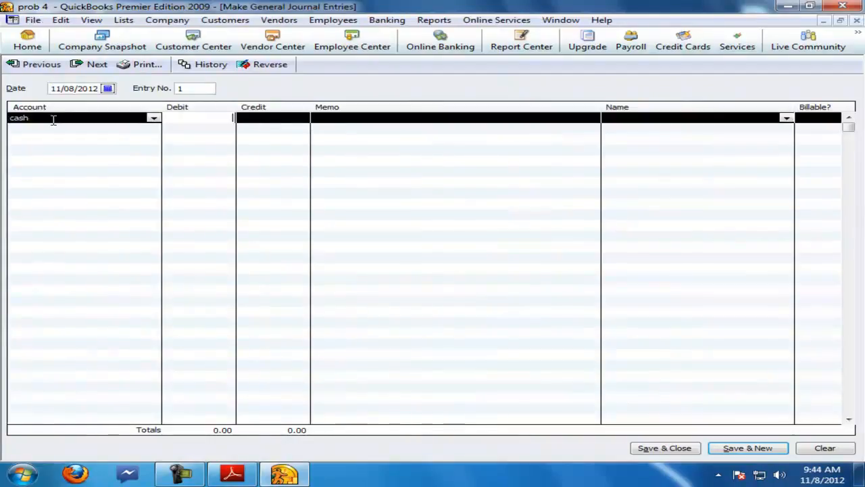
text(6,000,000)
key(Return)
key(Return)
click(46, 128)
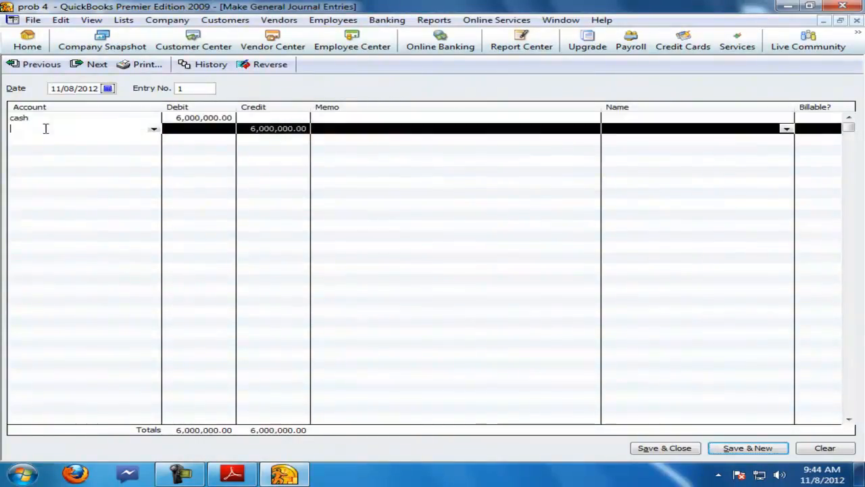
text(capital)
key(Return)
key(Return)
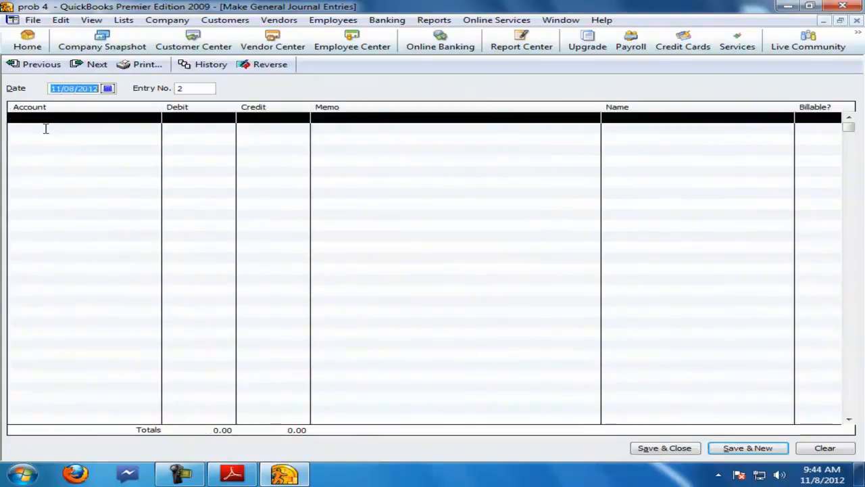
Step: Check the office rent and security deposit transaction in the question PDF
click(233, 473)
drag(195, 144, 381, 145)
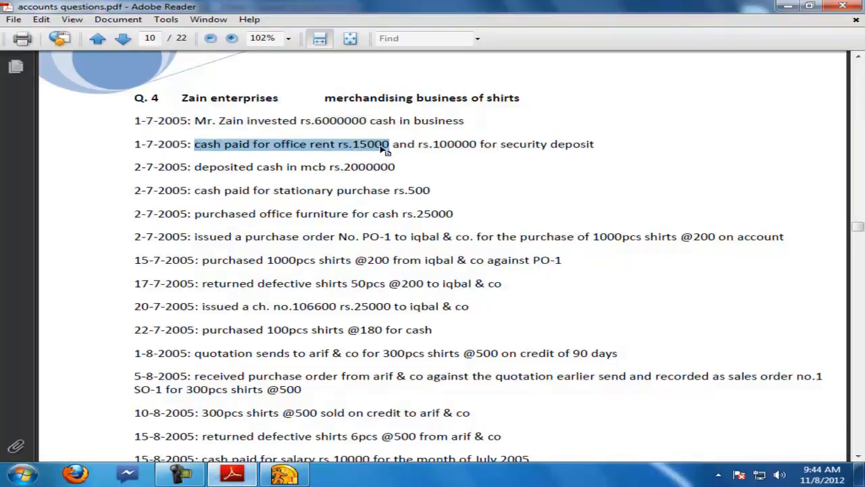
click(284, 473)
Step: Record a journal entry debiting rent exp 15,000 and deposits 100,000 against a cash credit, and save it
click(106, 118)
text(re)
key(Tab)
text(15,000)
key(Tab)
key(Tab)
key(Tab)
key(Tab)
key(Tab)
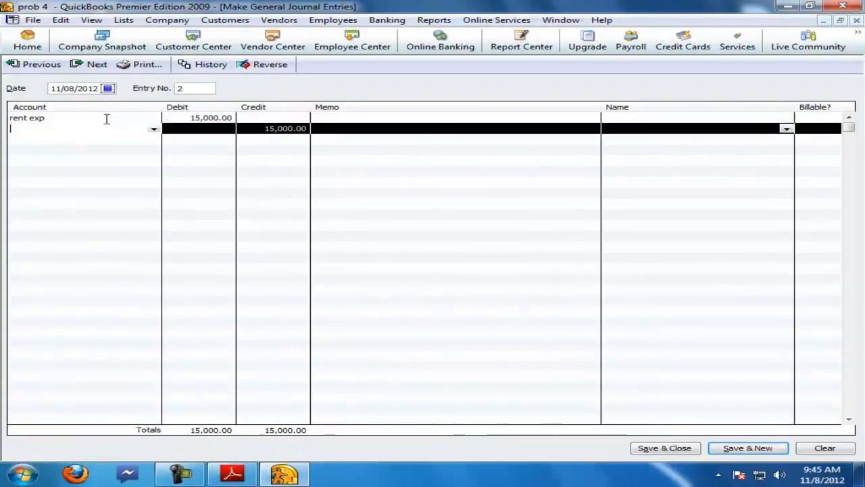
text(deposits)
key(Tab)
text(10)
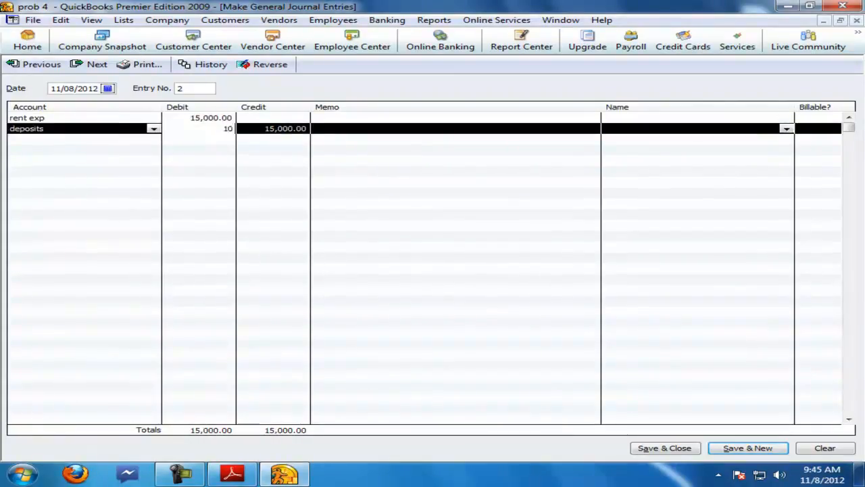
text(0,000)
key(Tab)
key(Tab)
key(Tab)
key(Tab)
key(Tab)
text(cas)
click(233, 475)
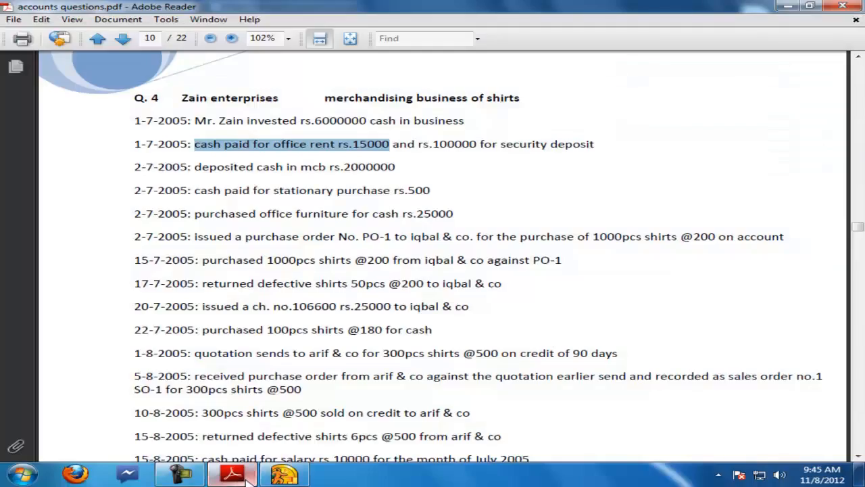
click(249, 478)
key(alt+s)
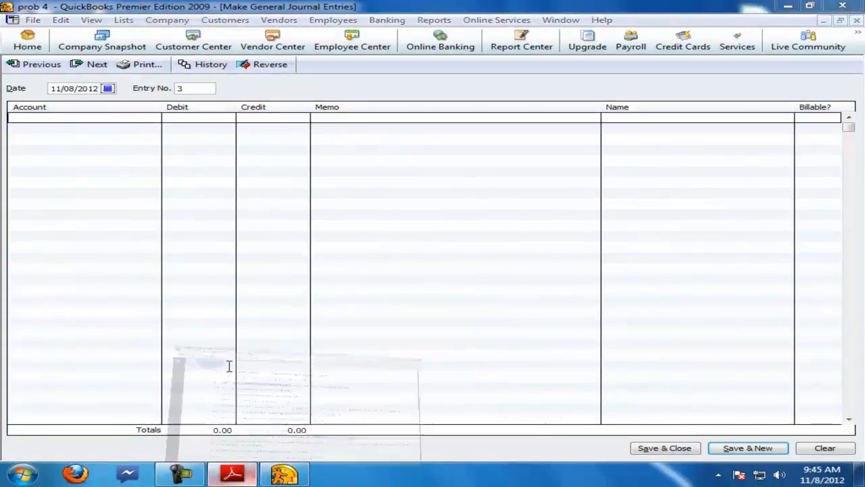
Step: Check the bank deposit and stationery transactions in the question PDF
click(235, 473)
drag(131, 166, 438, 177)
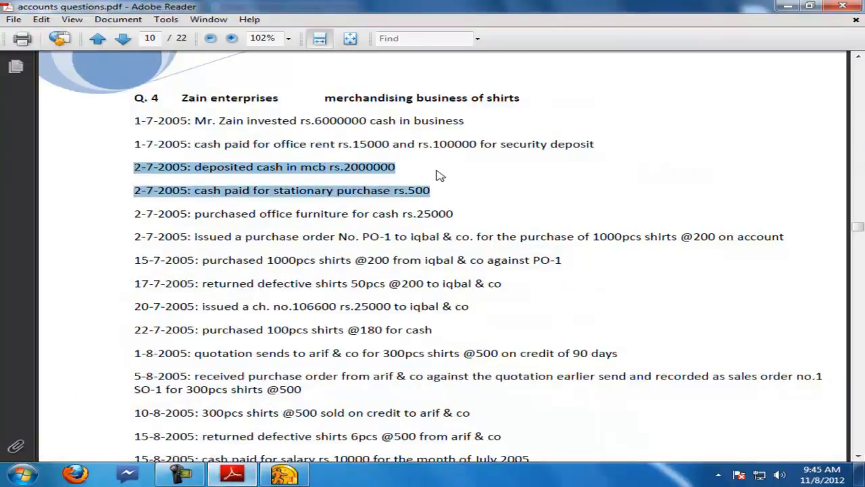
click(433, 177)
click(284, 473)
Step: Record a journal entry debiting bank 2,000,000 and crediting cash, and save it
click(111, 121)
text(b)
key(Tab)
text(2000000)
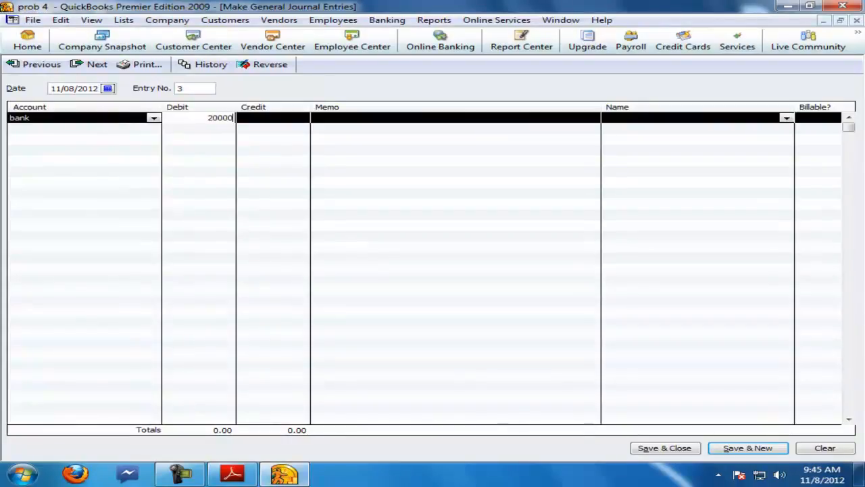
key(Tab)
key(Tab)
key(Tab)
key(Tab)
text(c)
key(Tab)
key(alt+s)
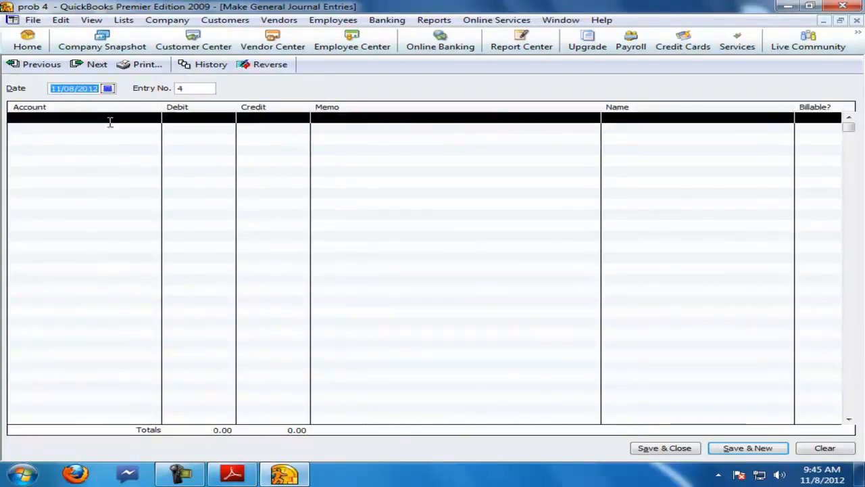
Step: Check the stationery purchase transaction in the question PDF
click(232, 473)
drag(134, 190, 434, 187)
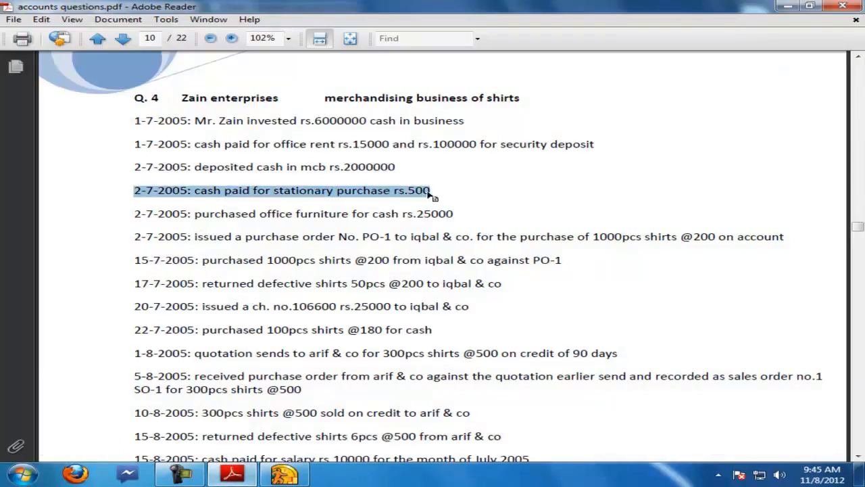
click(283, 473)
Step: Create a new Expense account named stationery from the journal entry's account field
click(154, 118)
click(70, 130)
click(150, 198)
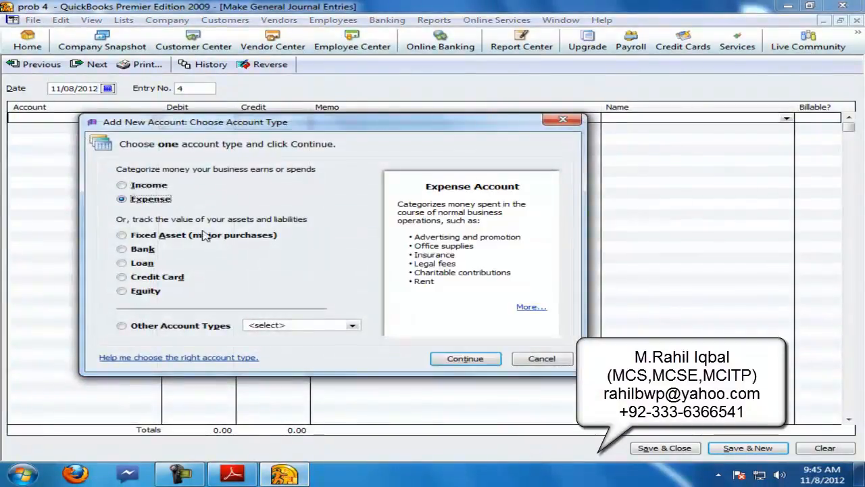
click(443, 362)
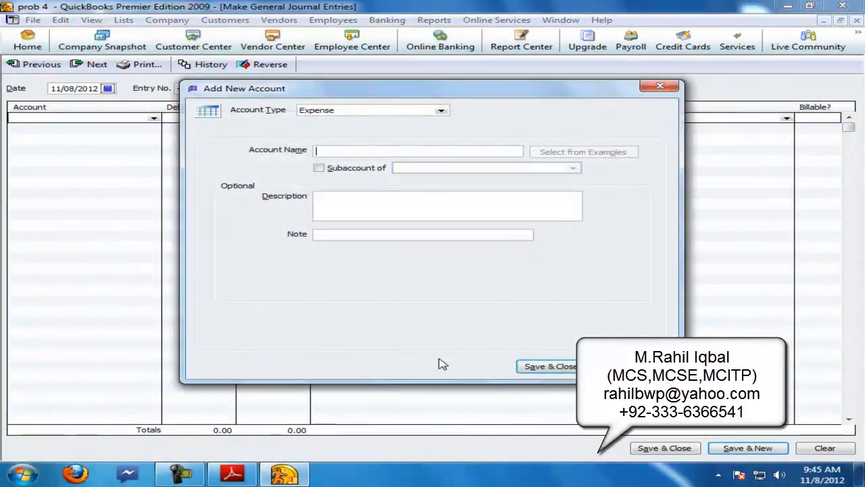
text(stationery)
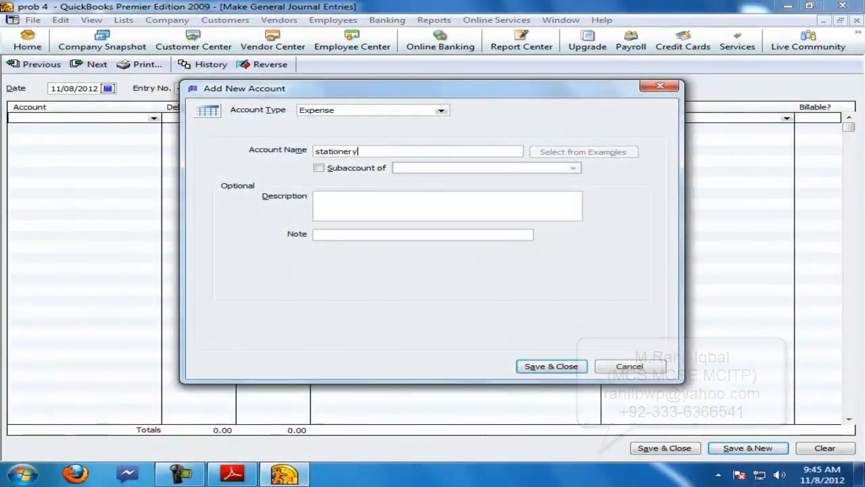
click(534, 369)
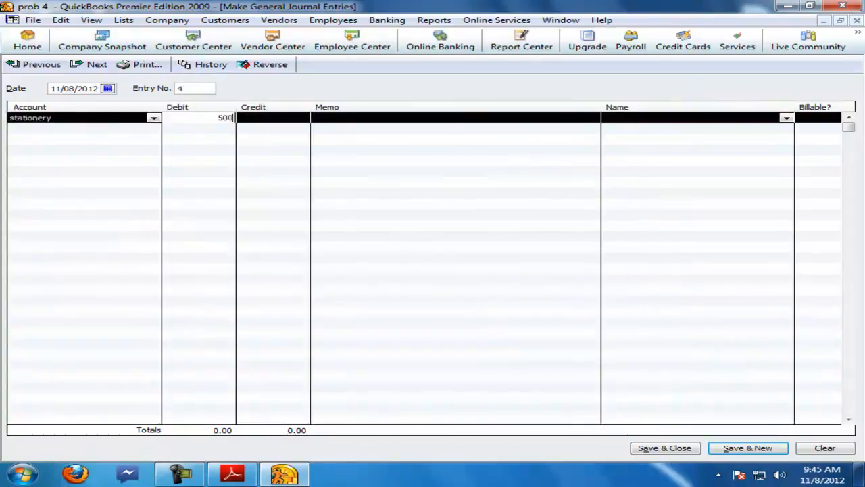
Step: Complete the 500 stationery journal entry with a cash credit and save it
click(119, 128)
text(cash)
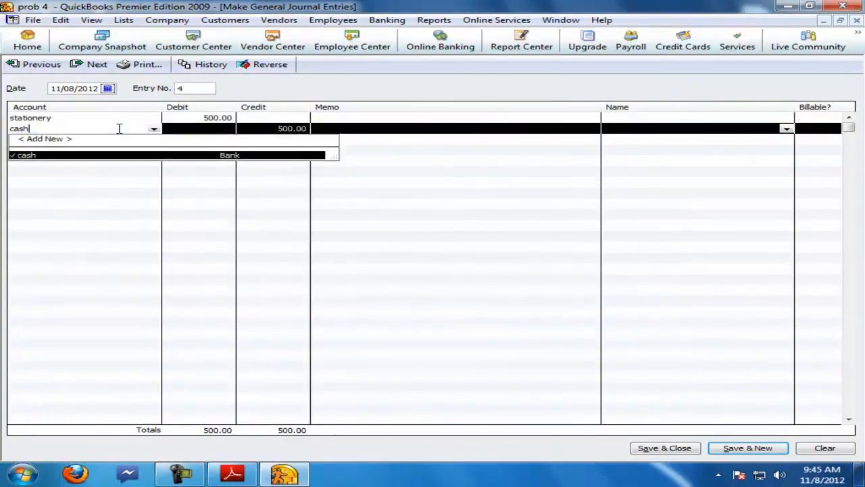
key(Tab)
key(Return)
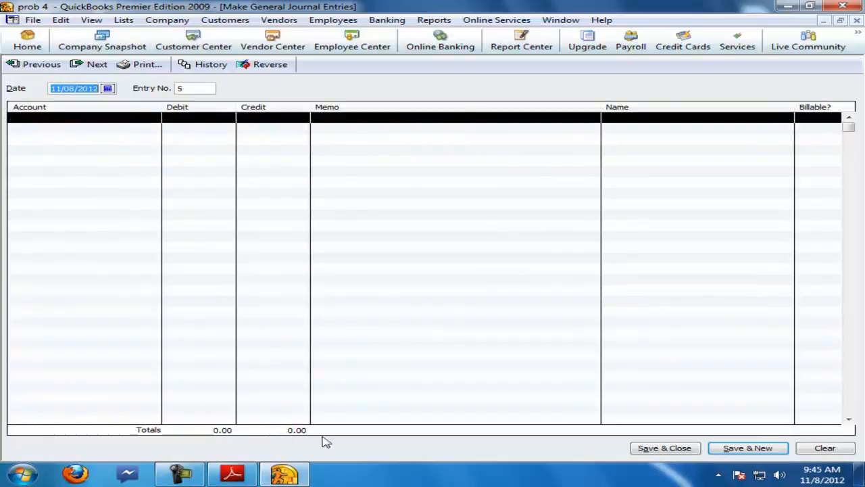
Step: Check the office furniture purchase transaction in the question PDF
click(249, 477)
drag(136, 214, 440, 213)
click(284, 473)
Step: Record a 25,000 journal entry debiting fur and crediting cash, turning off the fixed-asset tracking message
click(132, 118)
text(fur)
key(Tab)
text(2)
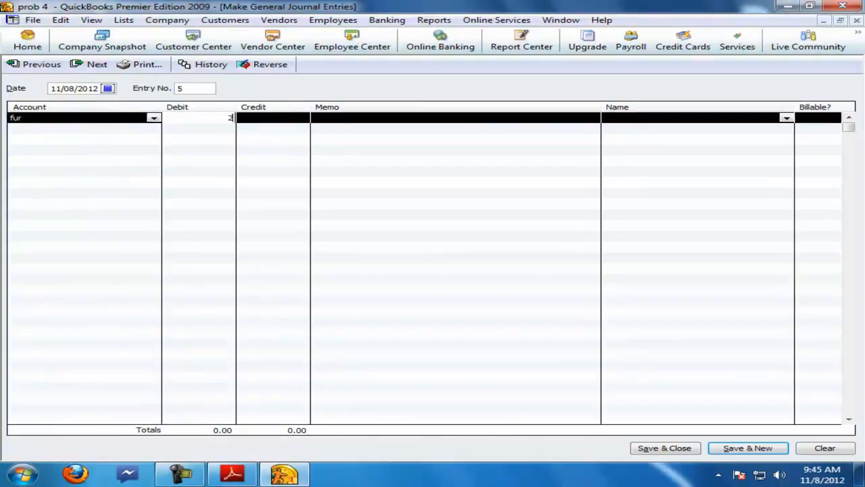
text(cash)
key(Tab)
key(Return)
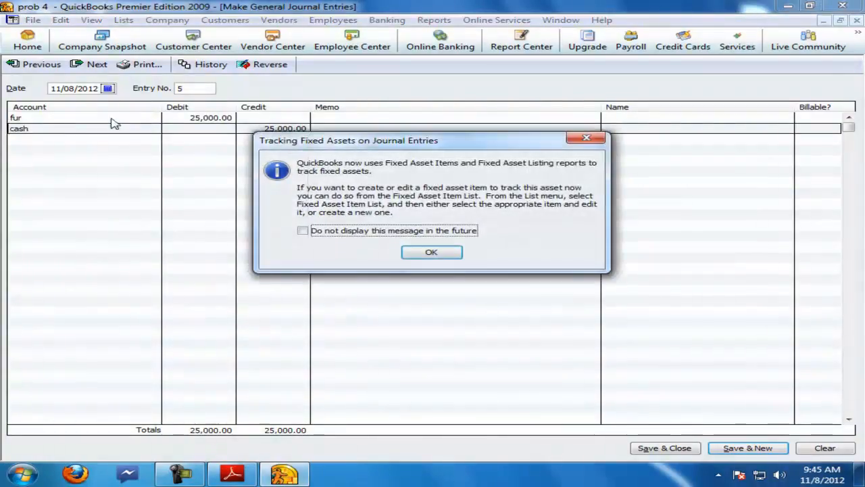
click(303, 231)
click(430, 255)
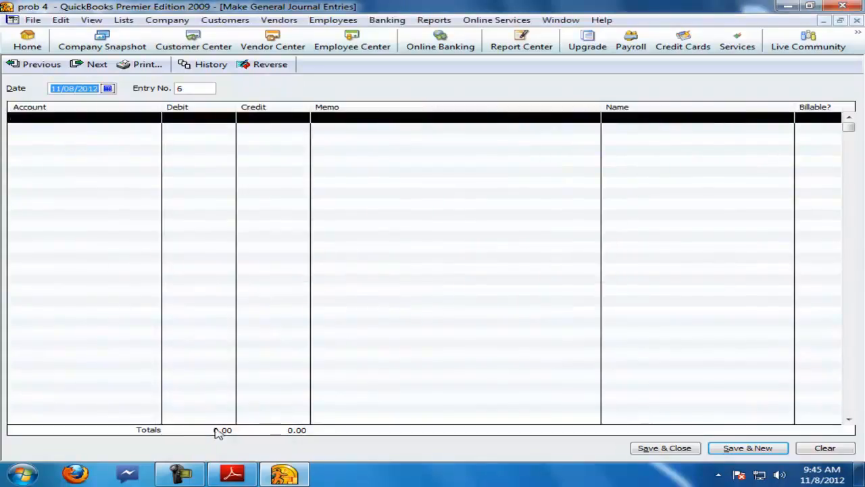
Step: Check the purchase order transaction for iqbal & co. in the question PDF
click(231, 473)
drag(133, 236, 470, 238)
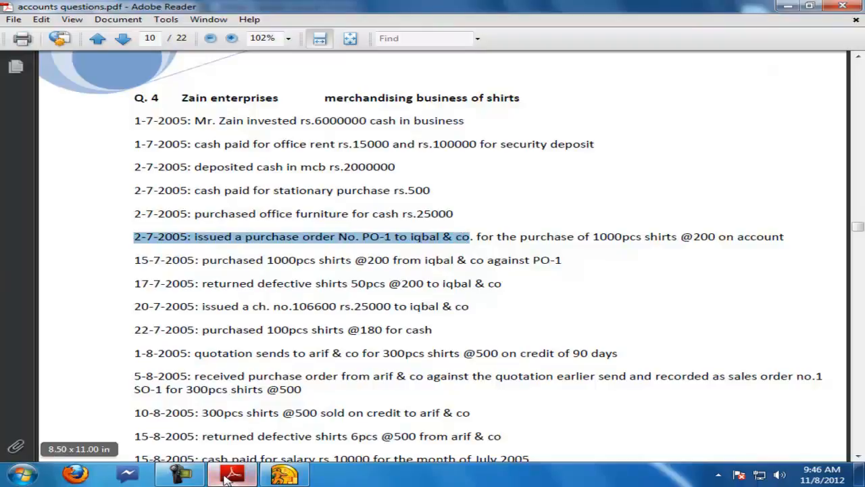
click(225, 475)
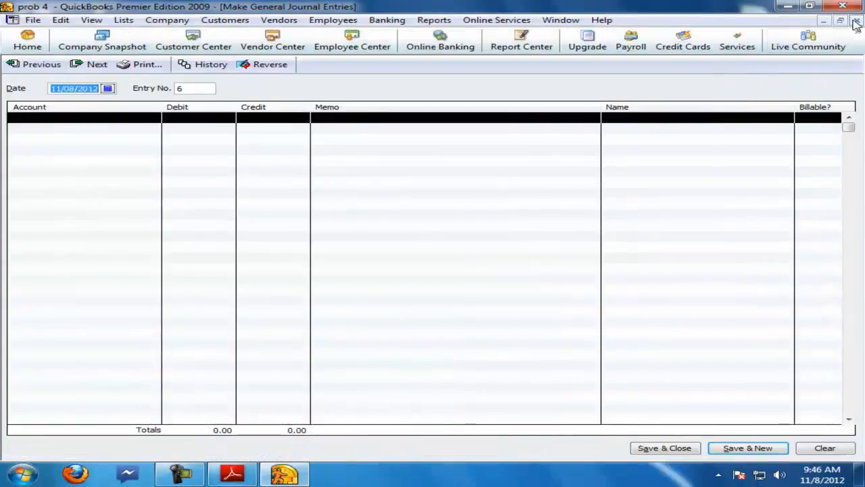
Step: Close the journal window and add a new vendor named iqbal in the Vendor Center
click(855, 22)
click(41, 39)
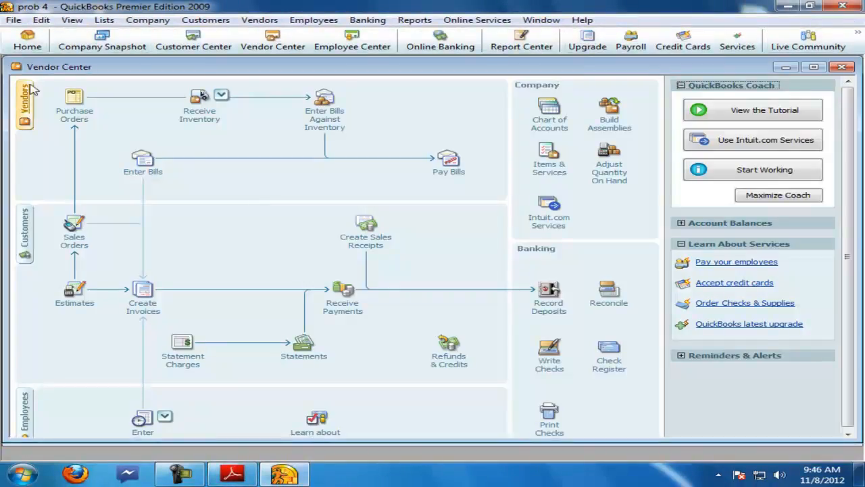
click(26, 94)
click(48, 85)
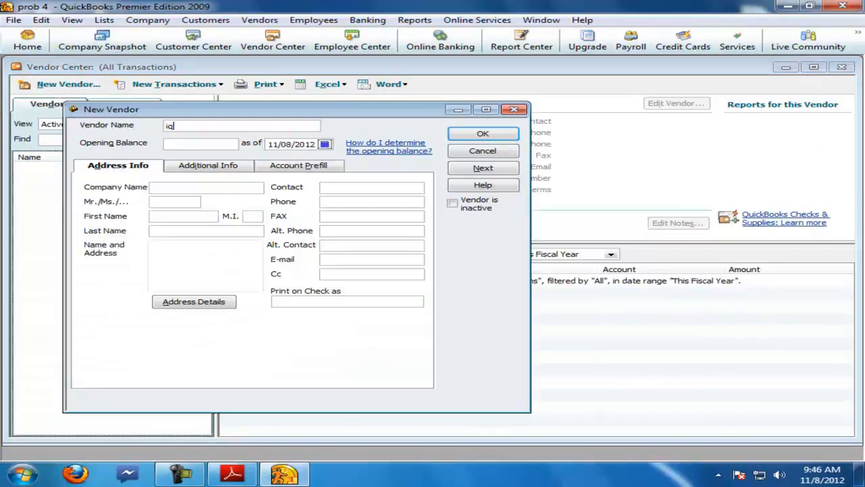
key(Return)
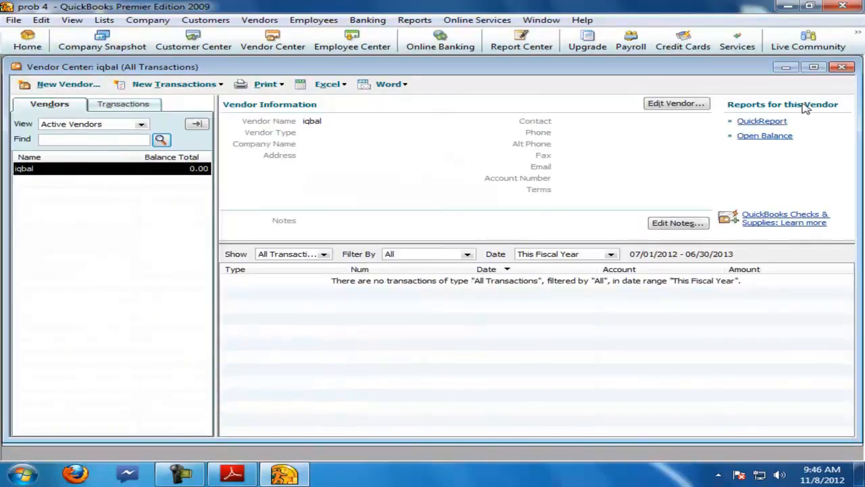
click(839, 67)
Step: Check the quantity and price details of the purchase order transaction in the question PDF
click(232, 473)
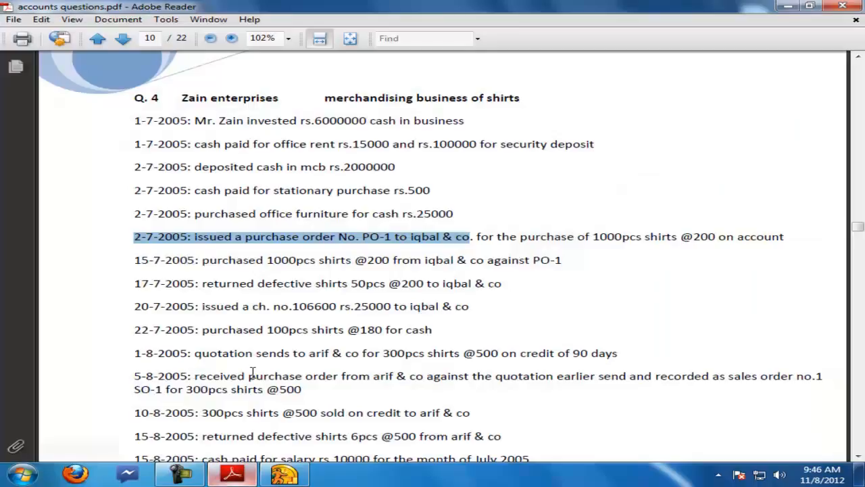
click(325, 240)
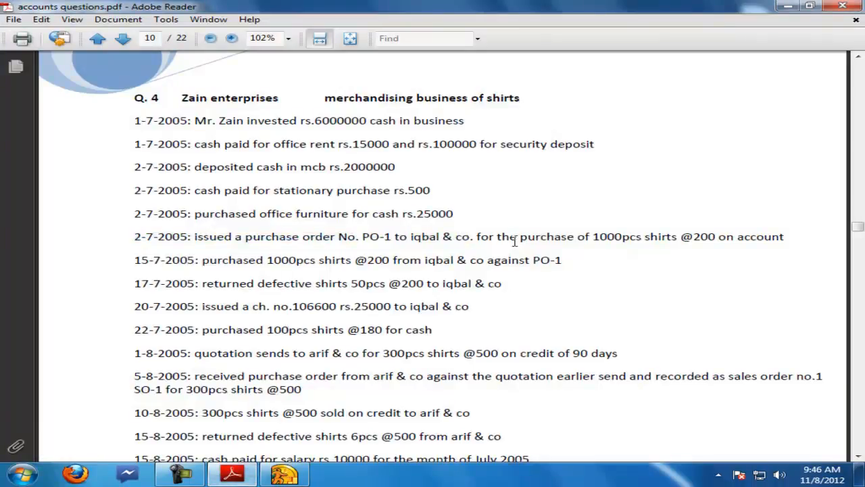
drag(597, 236, 734, 237)
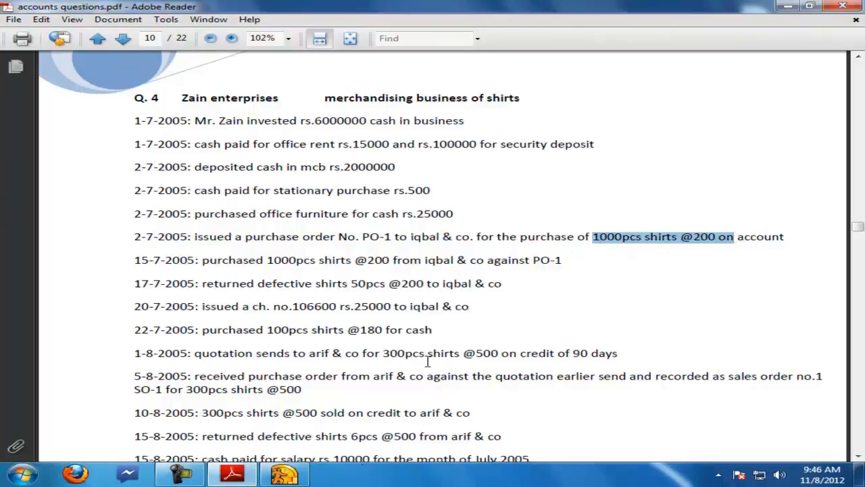
Step: Start a new purchase order for vendor iqbal and set its P.O. number to po1
click(302, 477)
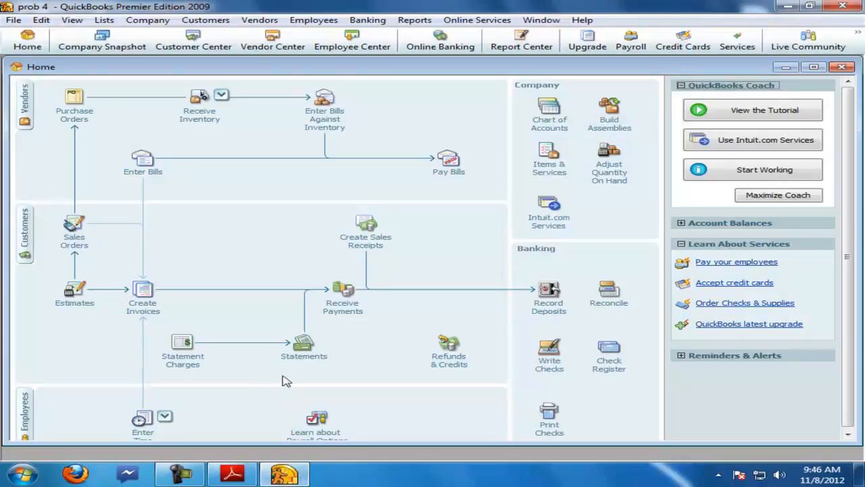
click(75, 105)
click(554, 129)
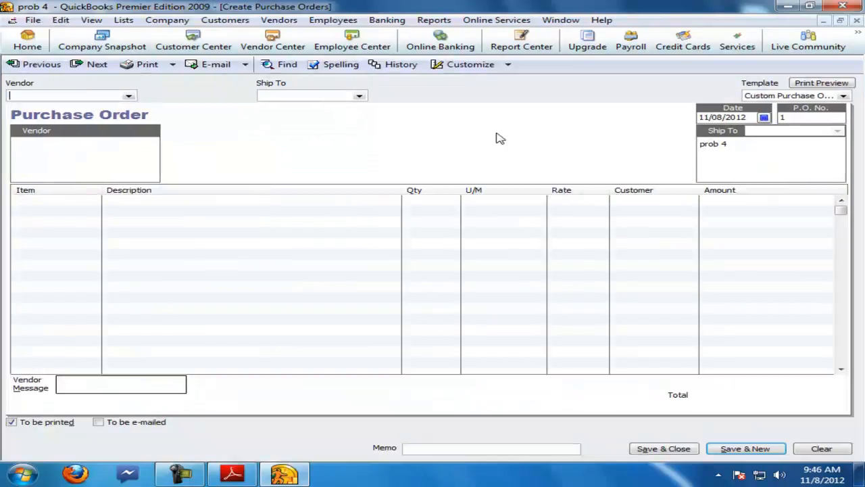
click(129, 95)
click(48, 123)
text(po1)
Step: Add the shirts item to the purchase order with quantity 1000 at a rate of 200
click(49, 201)
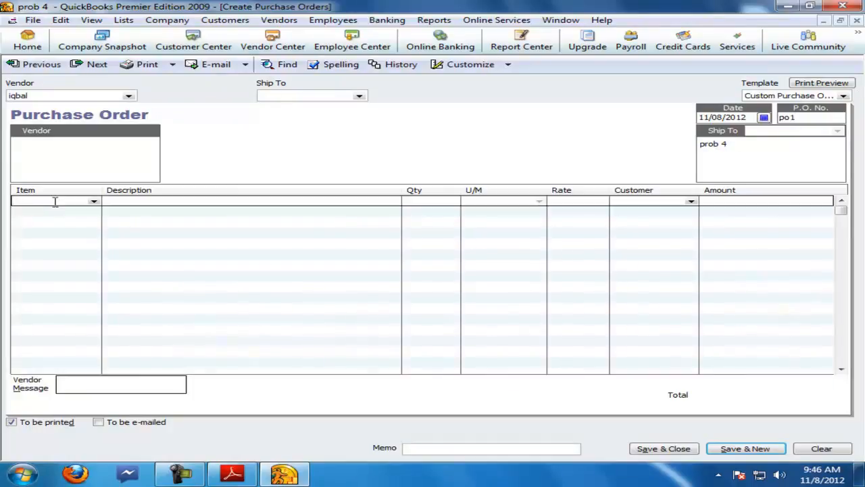
click(94, 201)
click(85, 224)
click(249, 478)
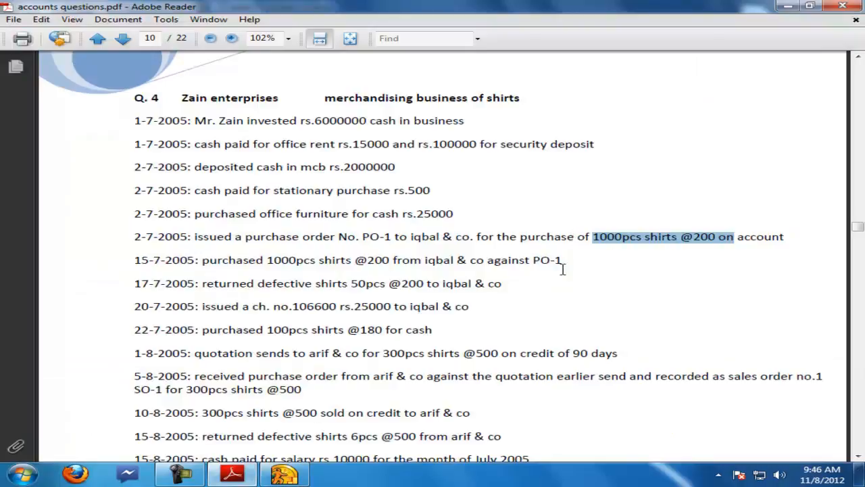
click(283, 473)
text(1000)
key(Tab)
text(200)
key(Tab)
click(373, 210)
click(388, 231)
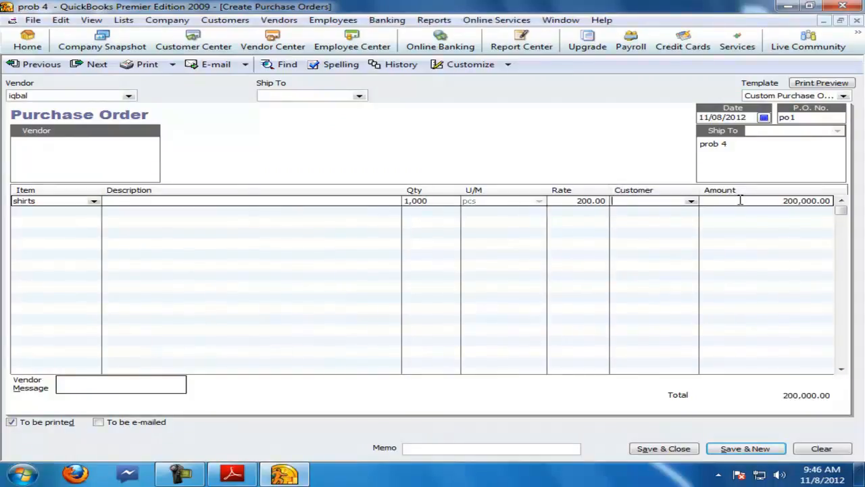
Step: Enter the vendor message "on credit", save the purchase order and close the window
click(124, 383)
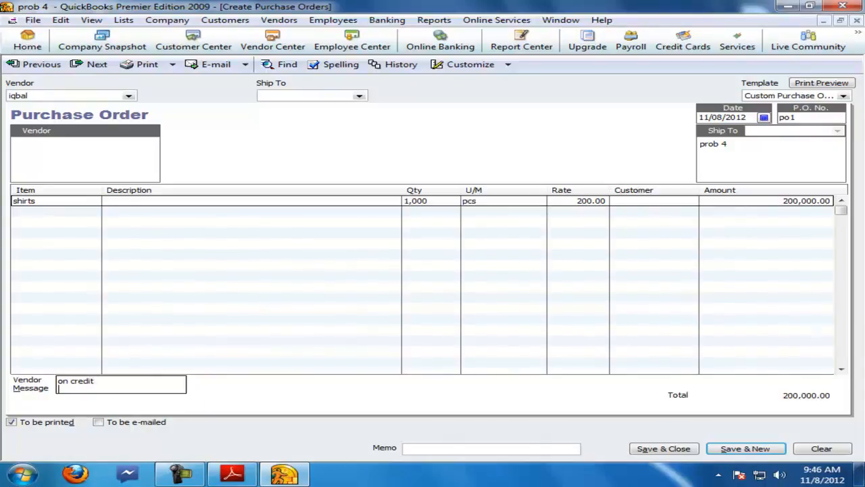
click(723, 448)
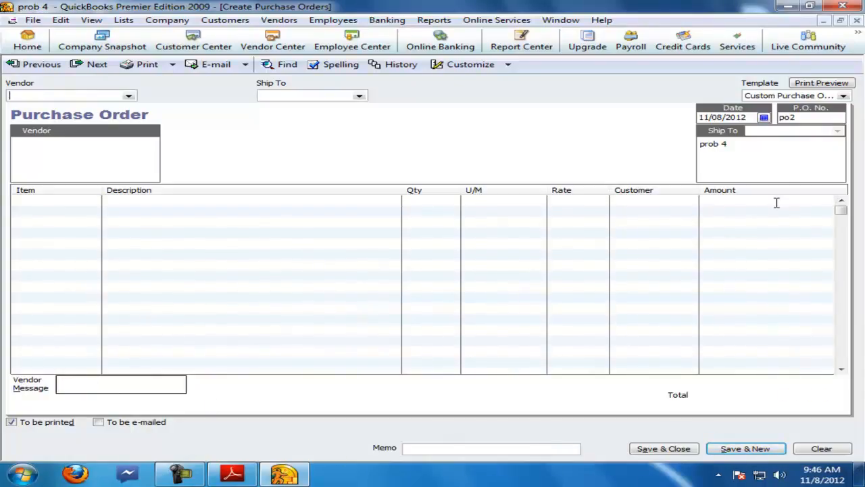
click(856, 21)
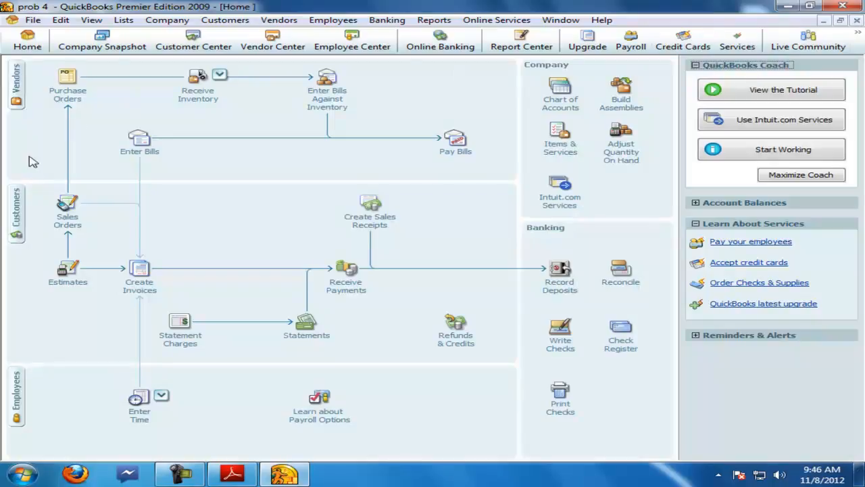
Step: Check the 15-7-2005 shirts purchase against PO-1 in the question PDF
click(232, 473)
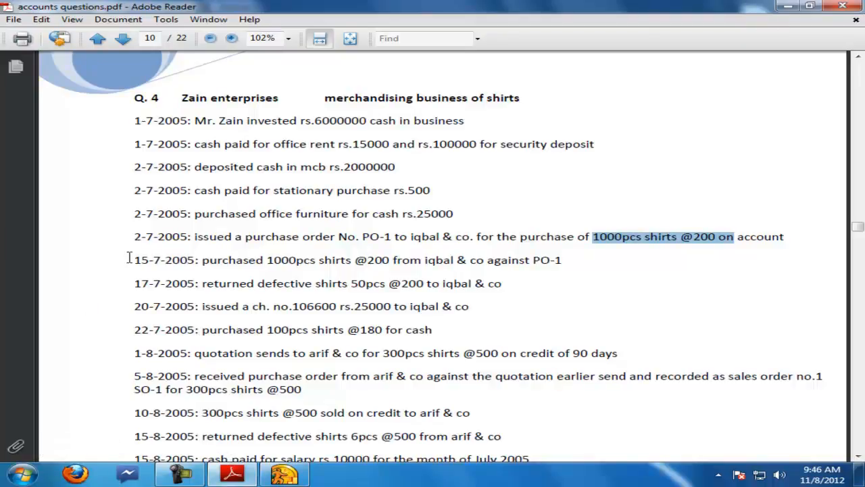
drag(138, 260, 551, 257)
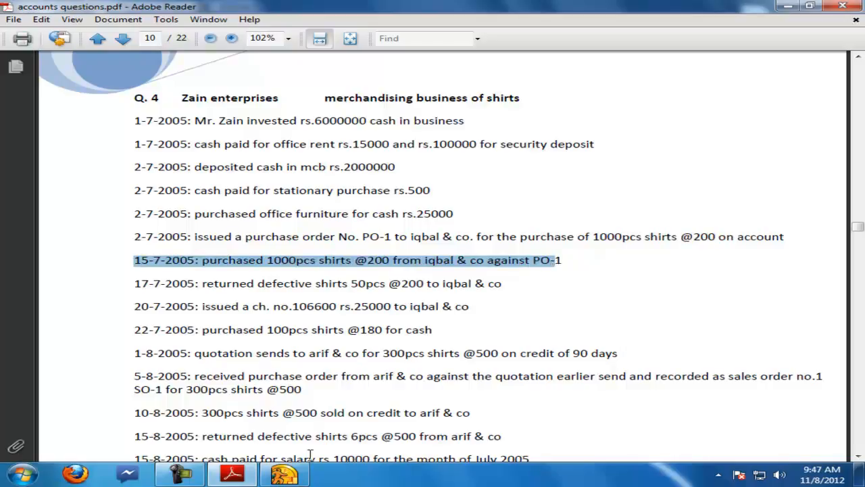
Step: Receive inventory with bill from iqbal against purchase order po1 with reference p1 a po1, save and close
click(284, 473)
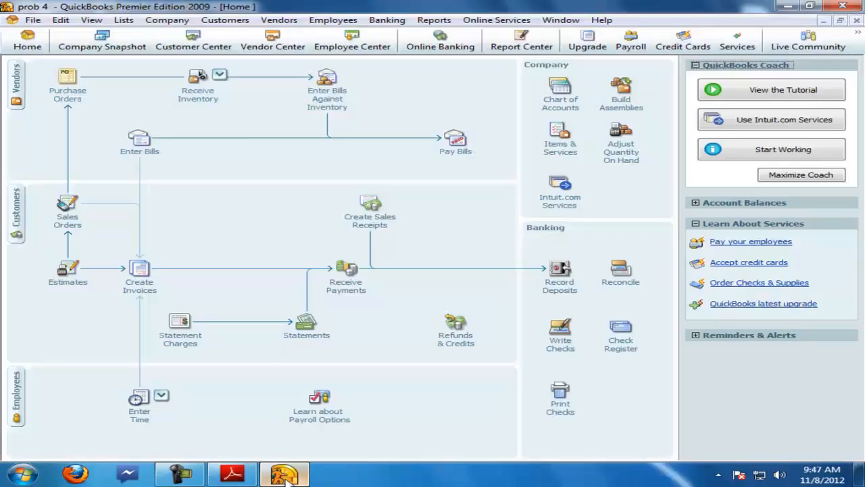
click(208, 101)
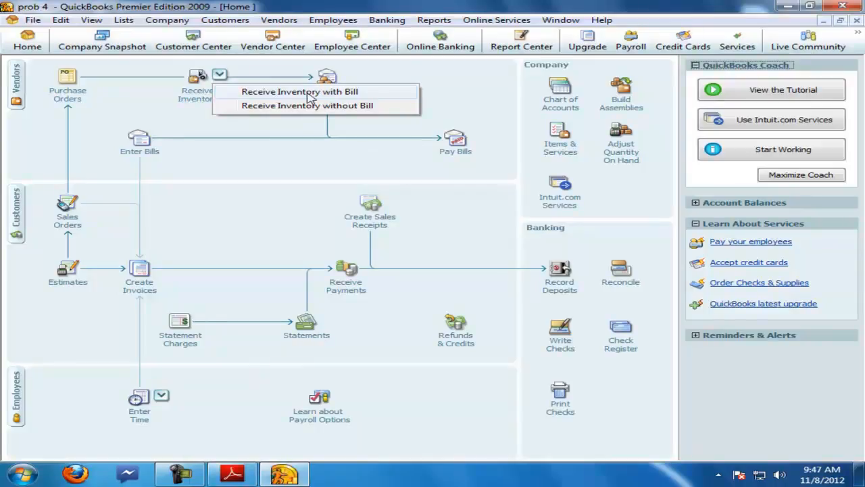
click(309, 98)
click(247, 115)
click(104, 141)
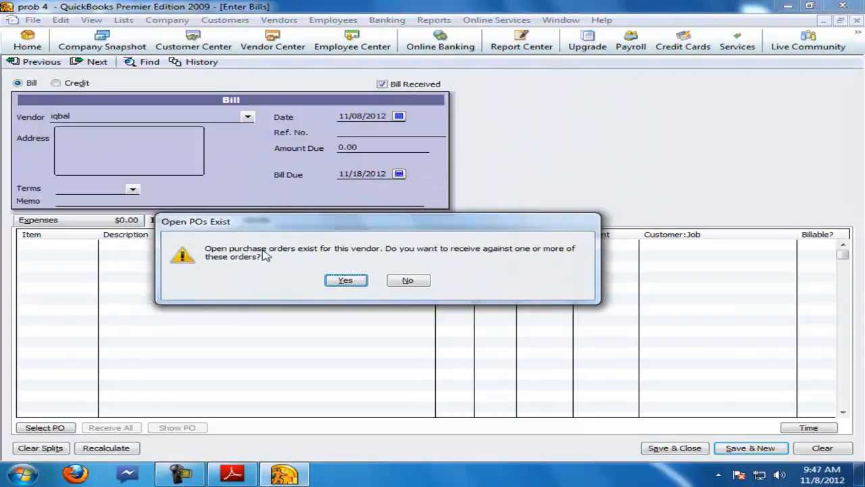
click(352, 280)
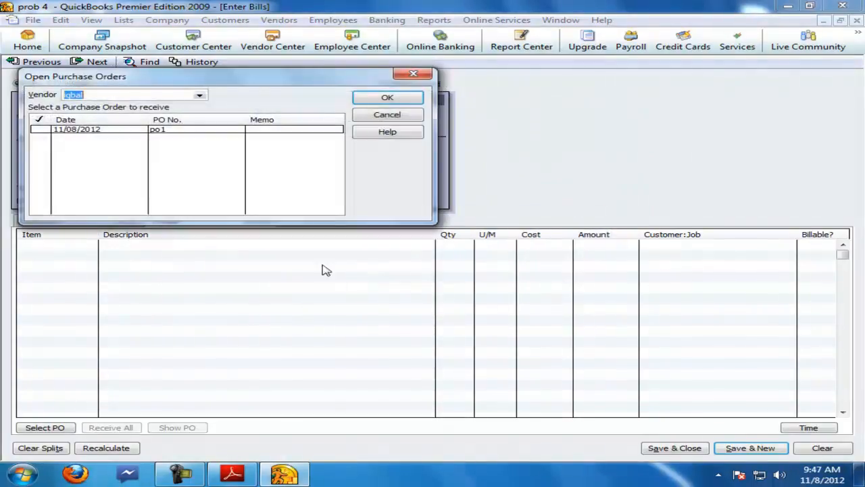
click(44, 130)
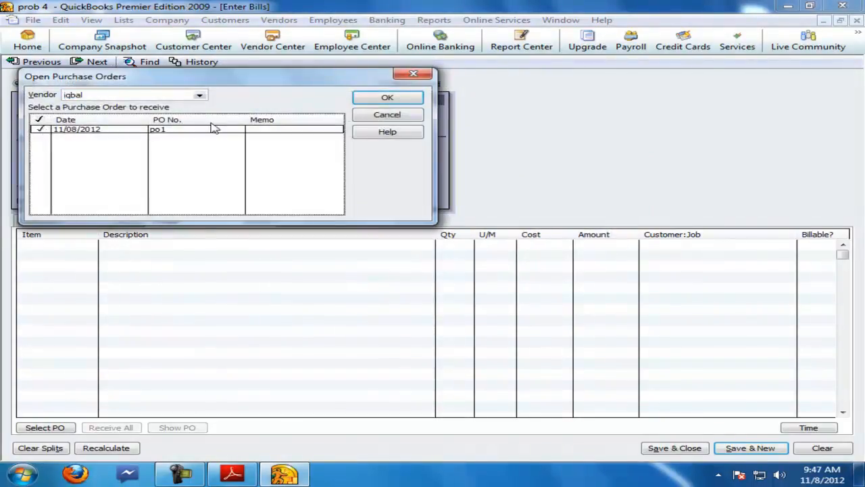
click(368, 100)
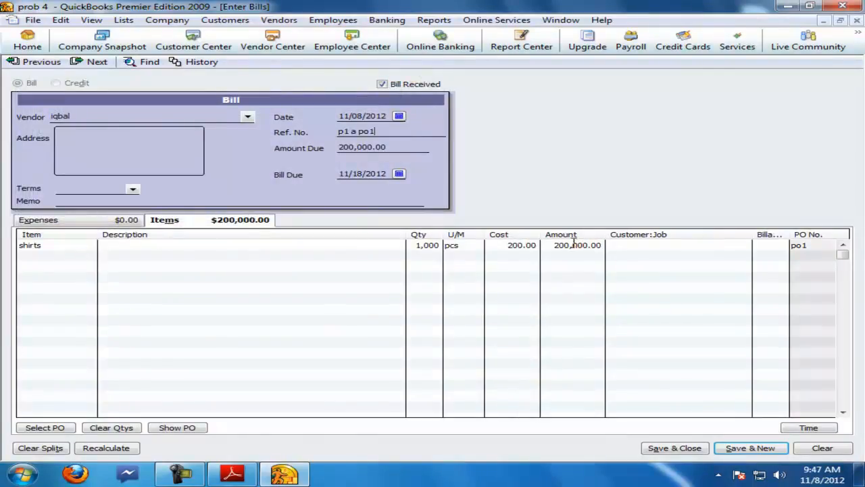
key(Return)
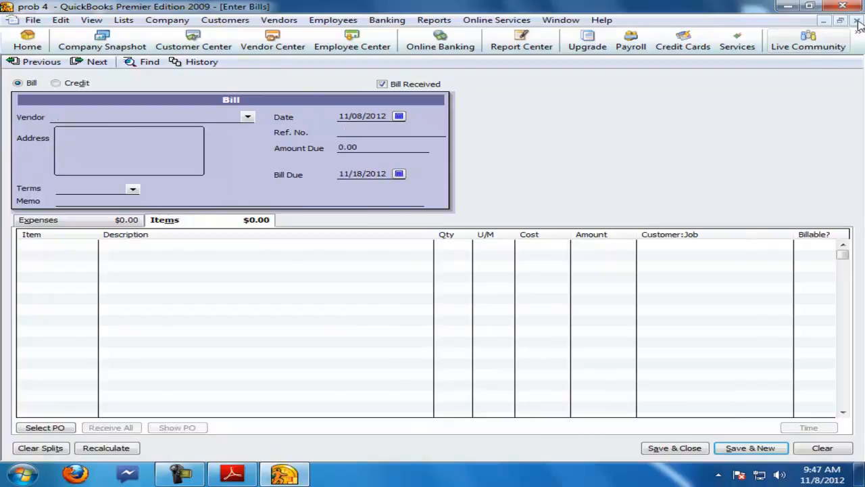
click(857, 21)
Step: Check the defective shirts return transaction to iqbal & co. in the question PDF
click(232, 473)
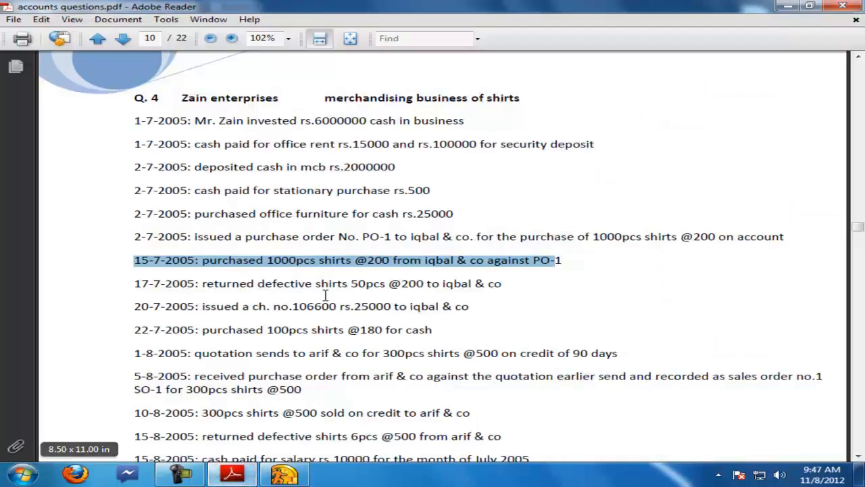
drag(137, 284, 496, 281)
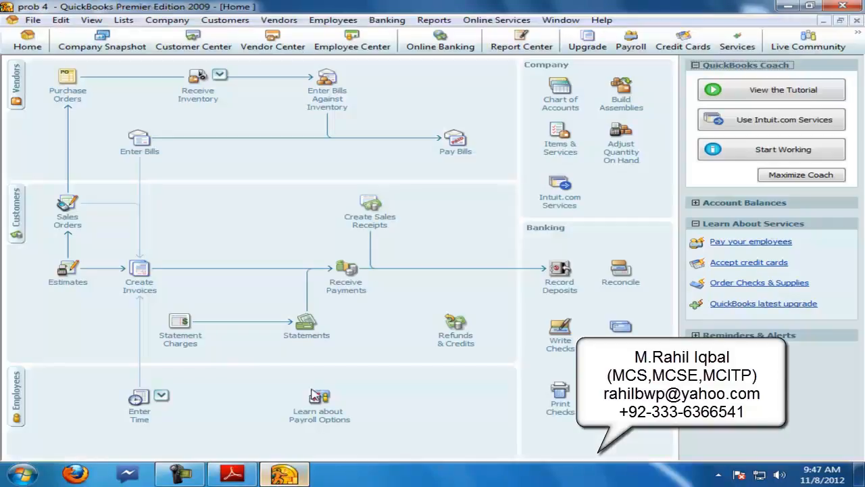
click(283, 473)
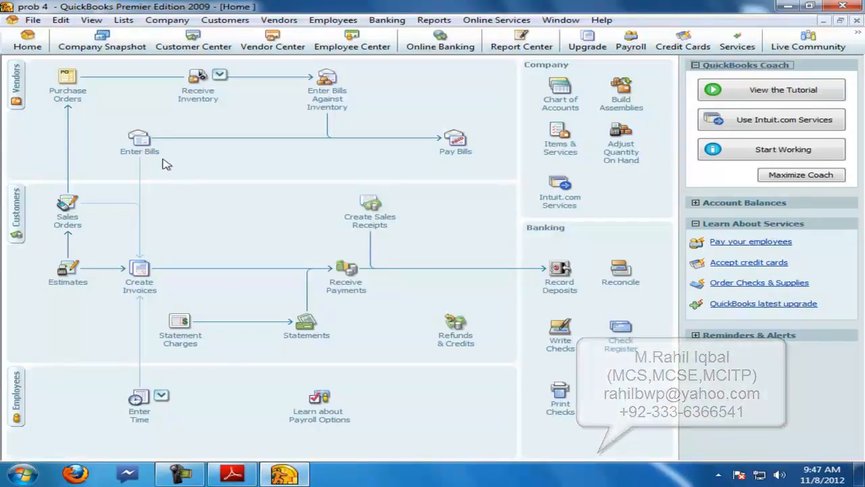
Step: Start a vendor credit for iqbal with reference pr1 a p1 and the shirts item
click(140, 140)
click(57, 84)
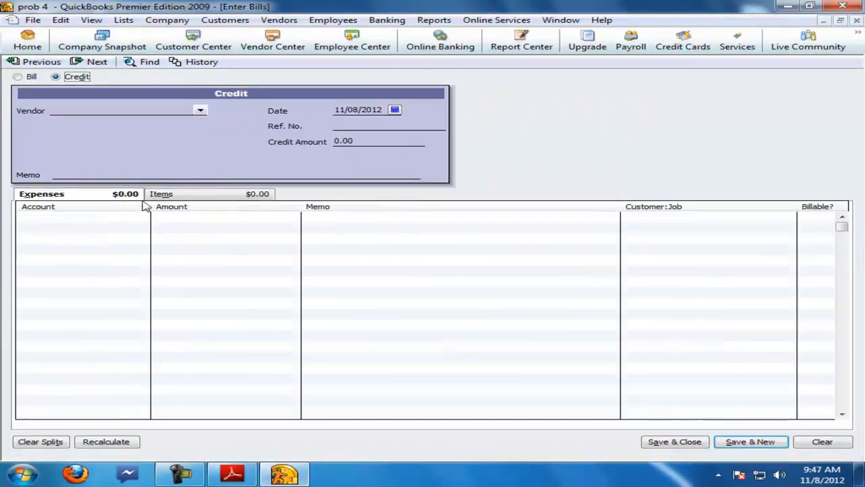
click(167, 194)
click(200, 111)
click(81, 137)
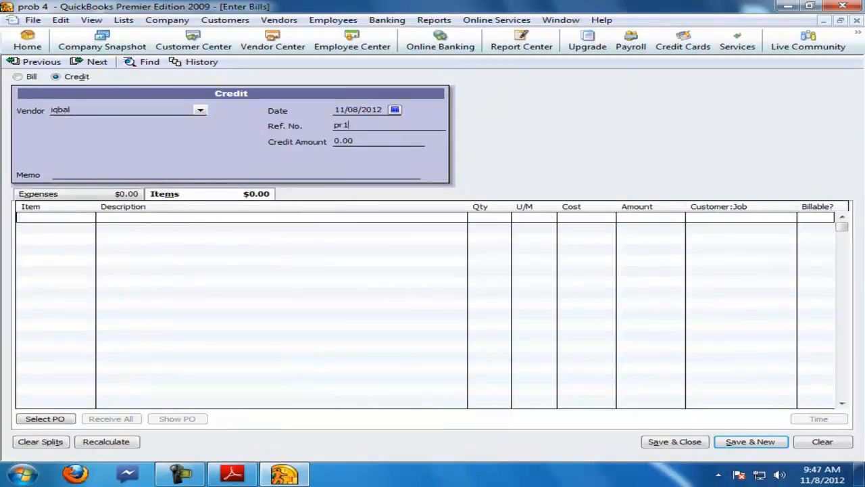
click(87, 217)
click(31, 239)
Step: Set the credit's shirts quantity to 50 at a cost of 200, save it and close the window
click(232, 473)
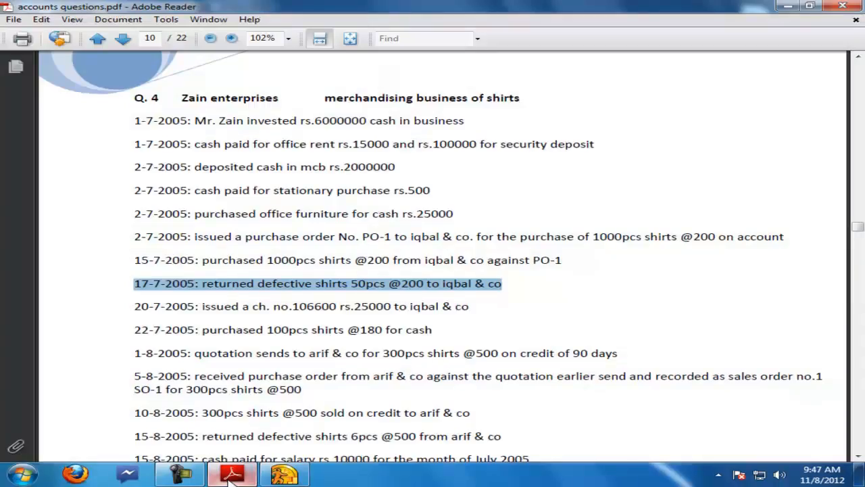
click(284, 473)
click(490, 217)
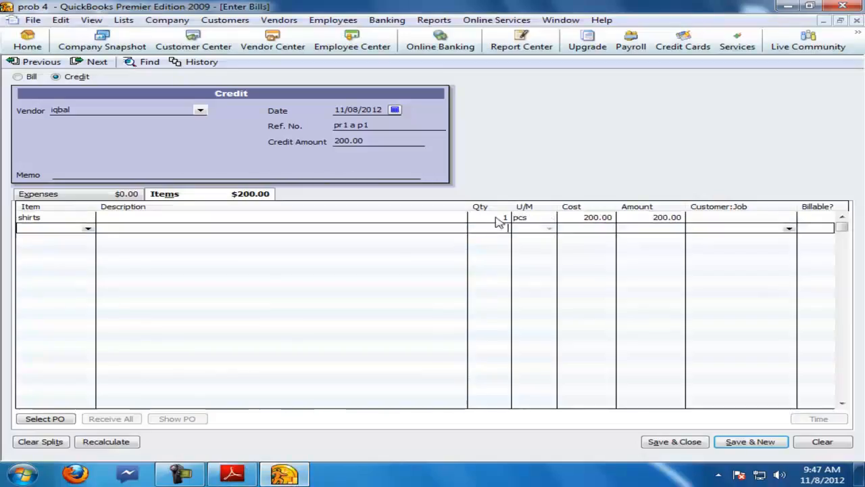
text(50)
key(Tab)
text(200)
key(Tab)
key(Return)
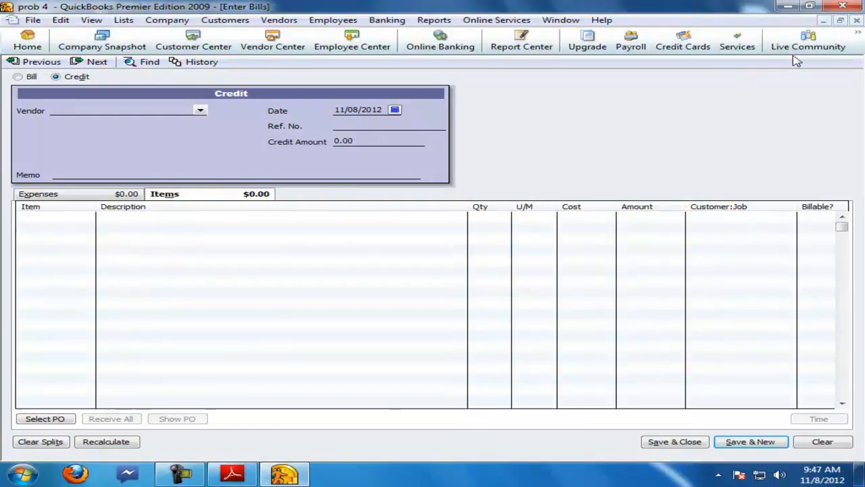
click(861, 20)
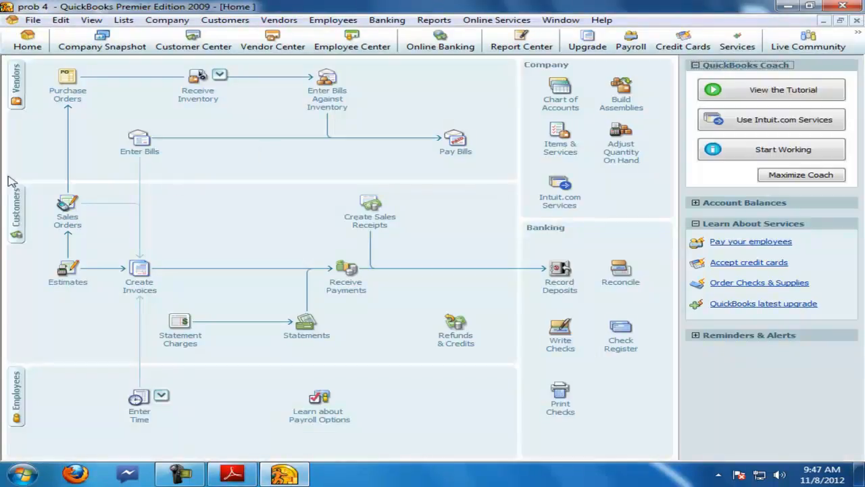
Step: Open iqbal's transactions in the Vendor Center and check the cheque payment transaction in the question PDF
click(16, 83)
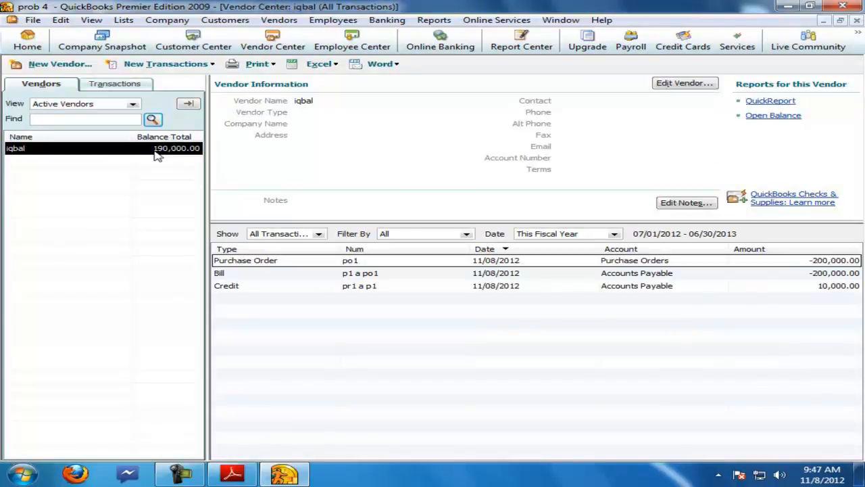
click(232, 473)
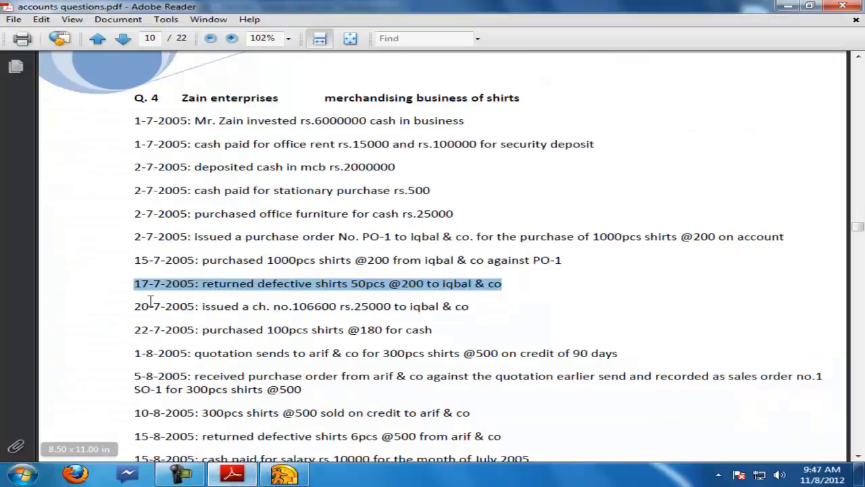
drag(136, 306, 469, 306)
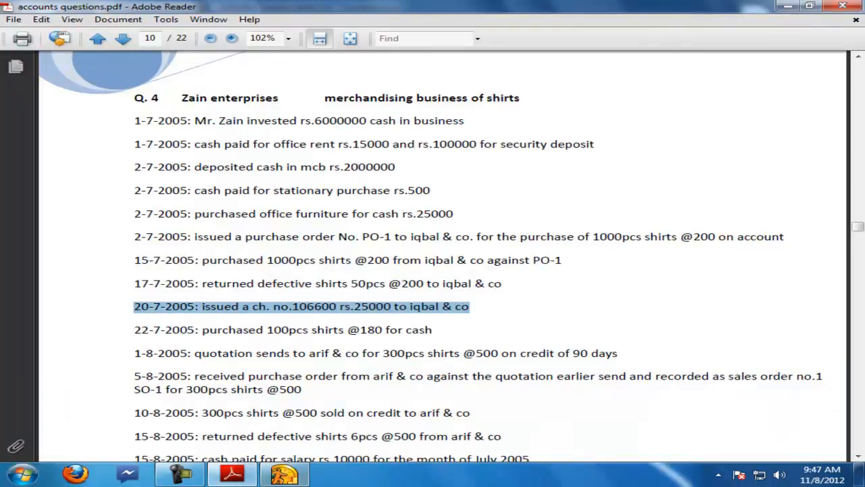
click(284, 473)
Step: Open Pay Bills for iqbal, select the bill and apply the available vendor credit to it
right_click(20, 149)
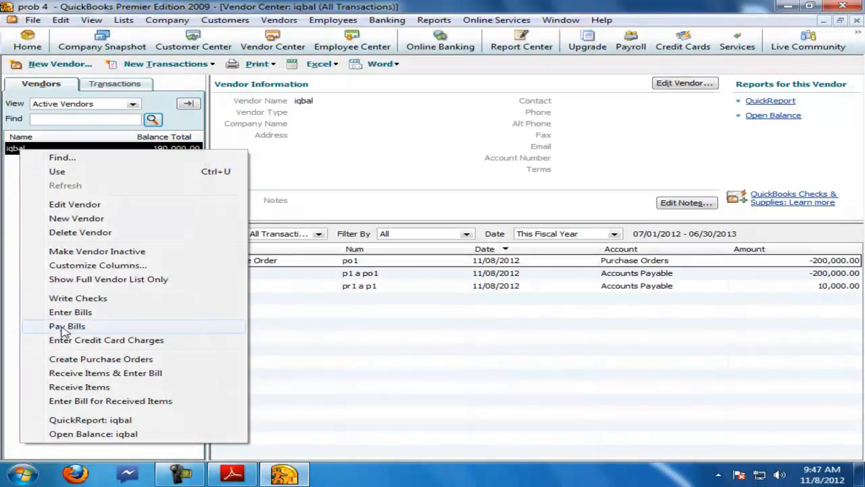
click(64, 327)
click(23, 113)
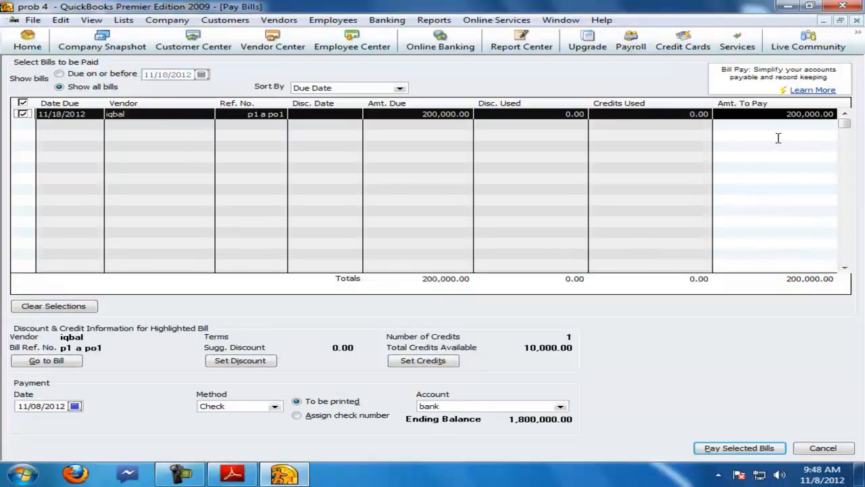
click(765, 114)
text(25000)
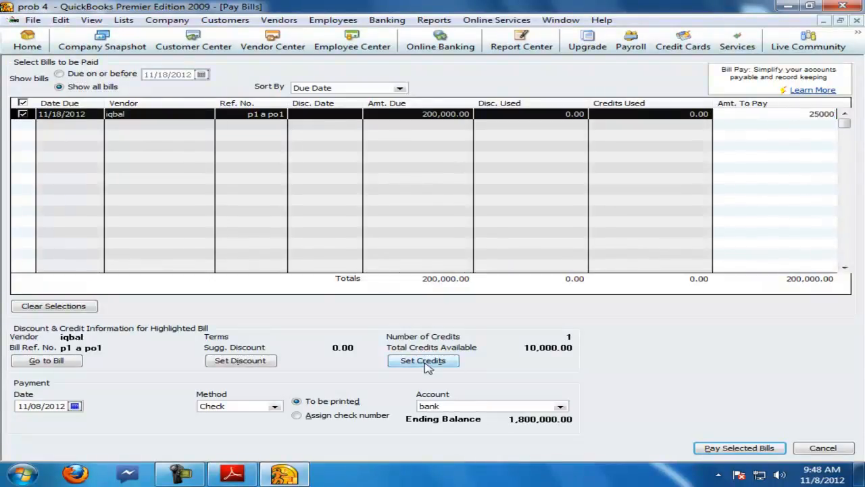
click(425, 363)
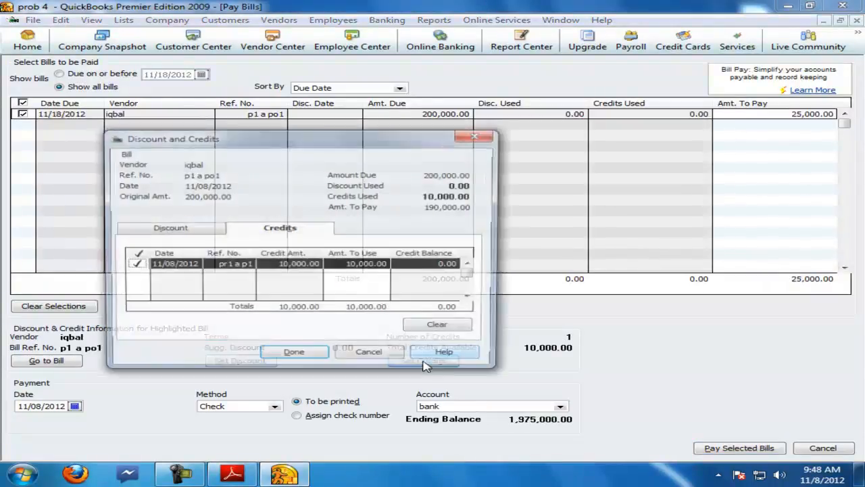
click(295, 356)
Step: Set the bill's amount to pay to 25000
click(756, 116)
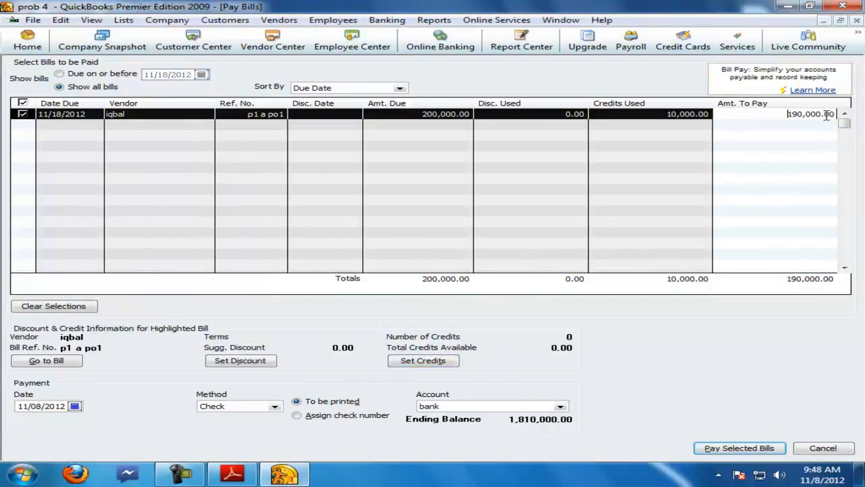
text(25000)
click(232, 473)
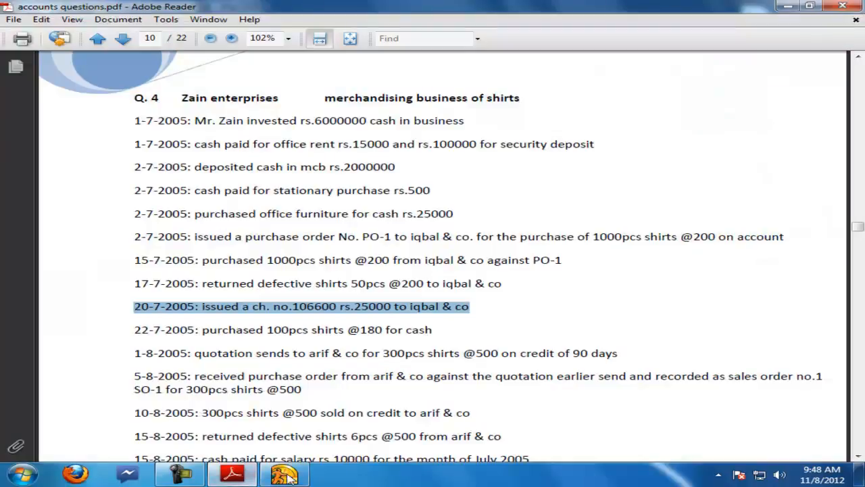
Step: Pay the 25000 to iqbal by cheque from the bank account
click(284, 473)
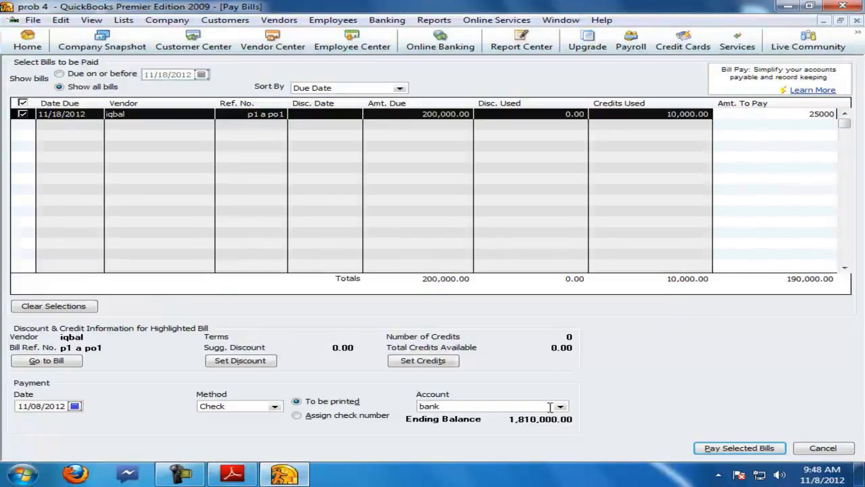
click(469, 408)
key(Return)
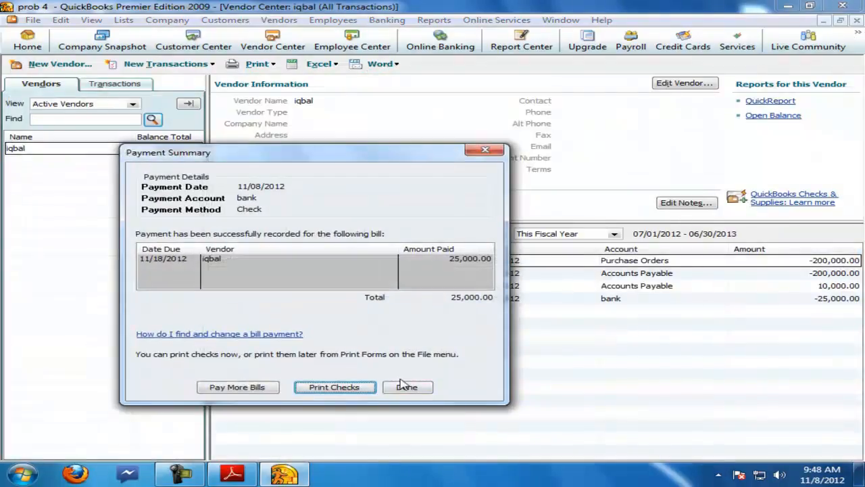
click(403, 386)
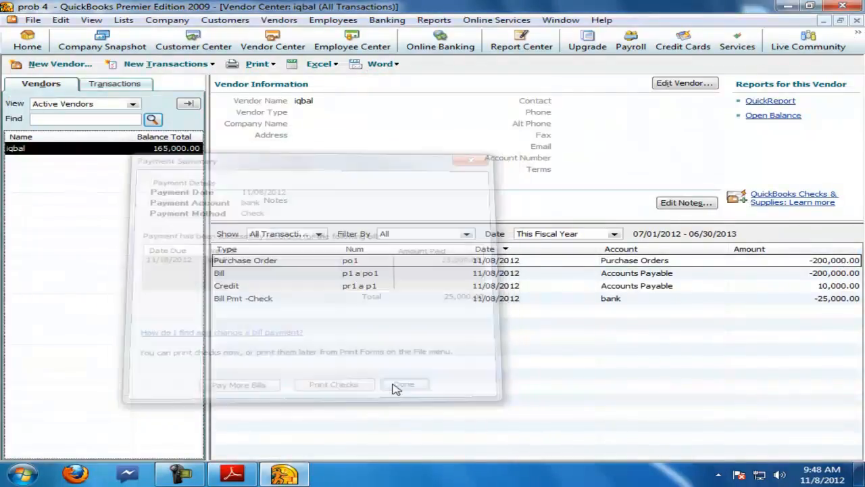
Step: Check the 22-7-2005 cash purchase in the question PDF and add a new vendor named qasim
click(232, 473)
drag(135, 329, 435, 327)
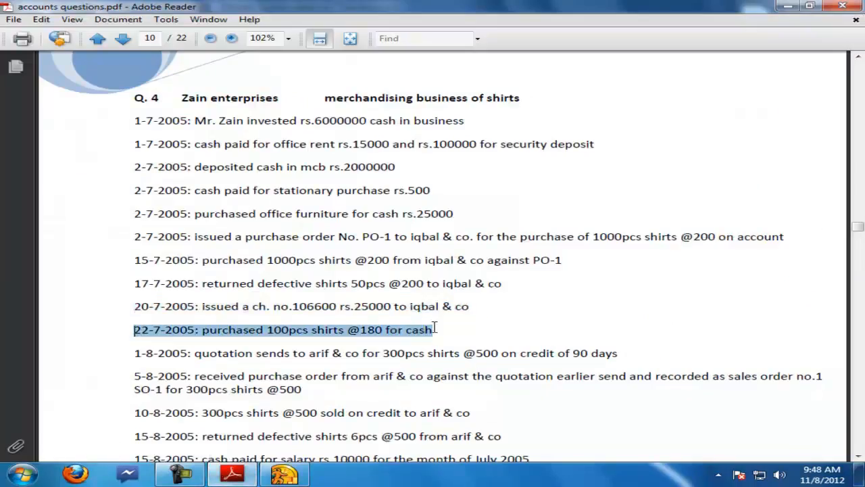
click(302, 477)
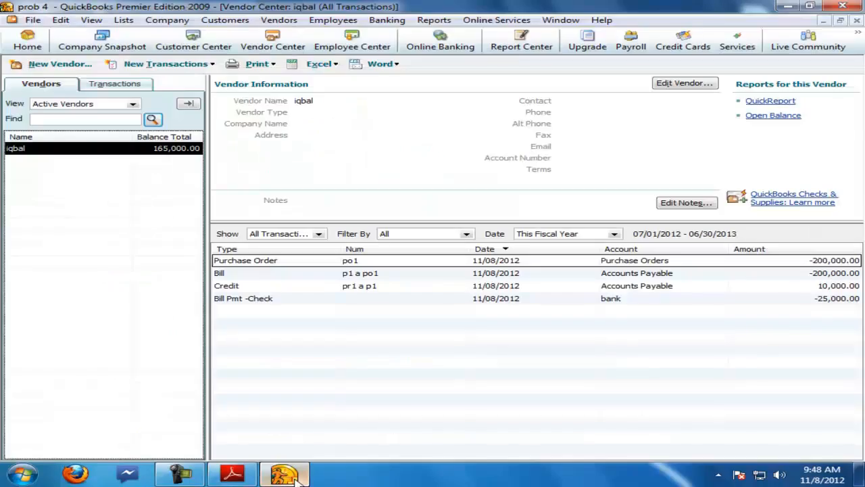
click(51, 64)
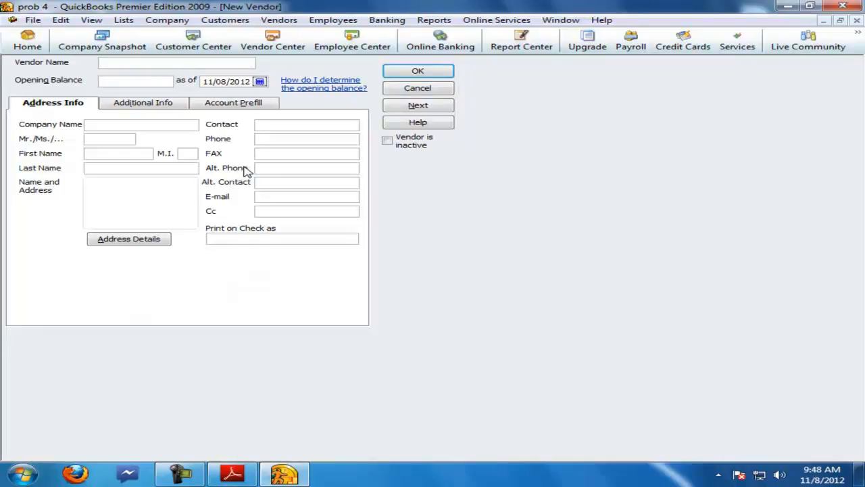
text(qasim)
click(418, 71)
Step: Receive items and enter a bill for qasim, reference p2, for 100 shirts at 180, then save it
right_click(22, 165)
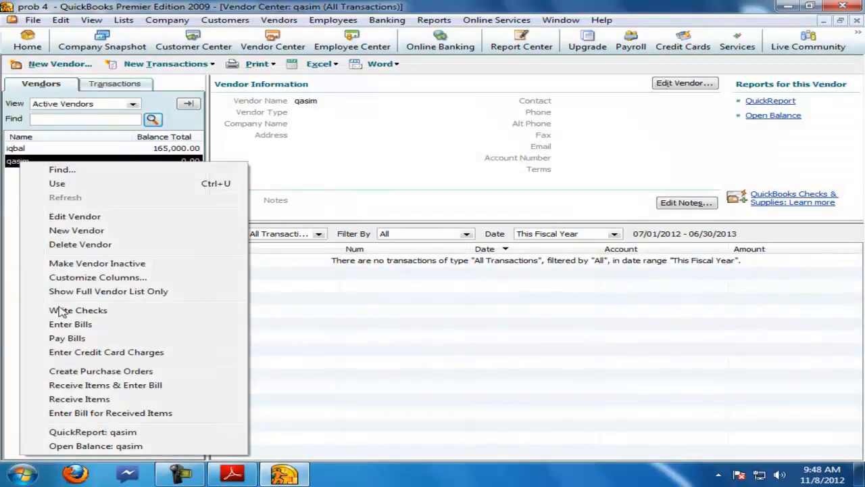
click(84, 386)
click(368, 133)
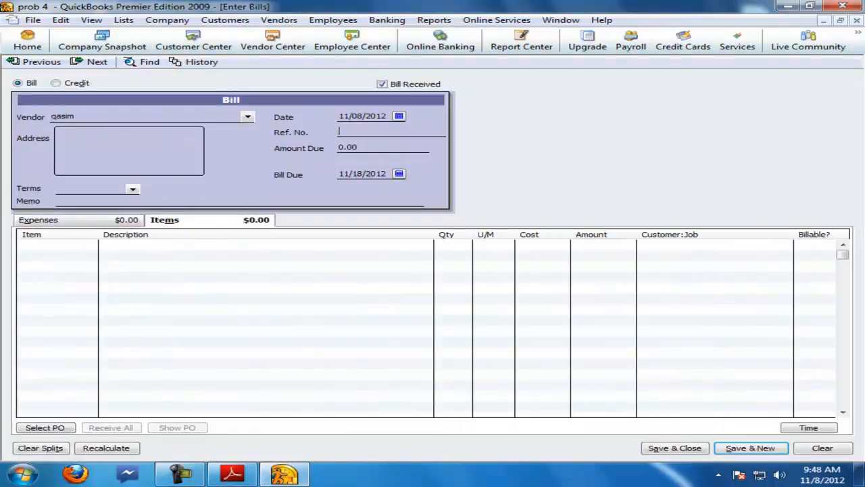
click(71, 244)
text(s)
key(Tab)
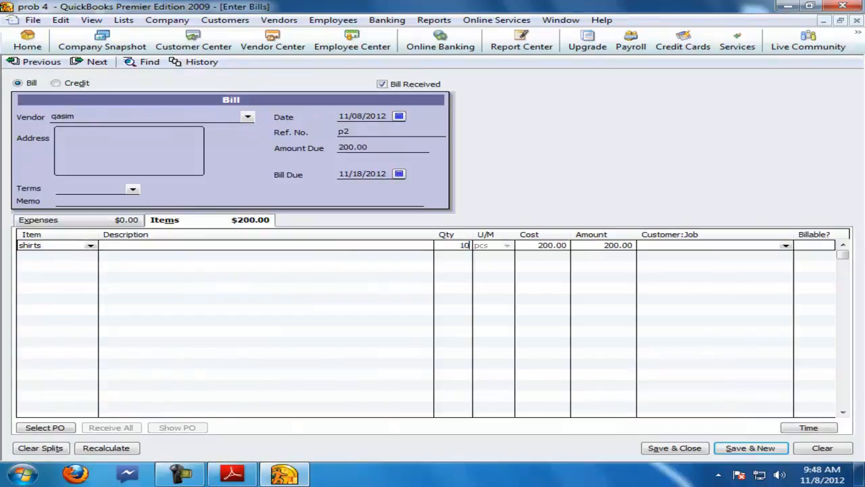
text(0)
key(Tab)
text(180)
key(Tab)
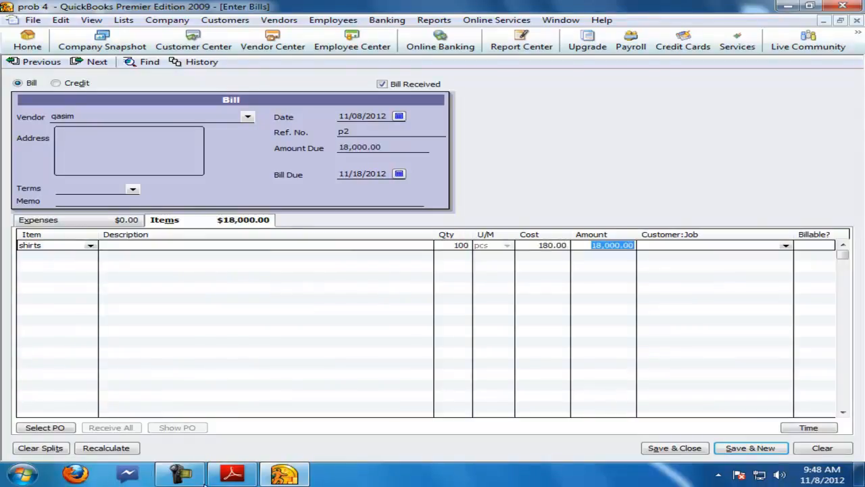
click(234, 475)
click(284, 473)
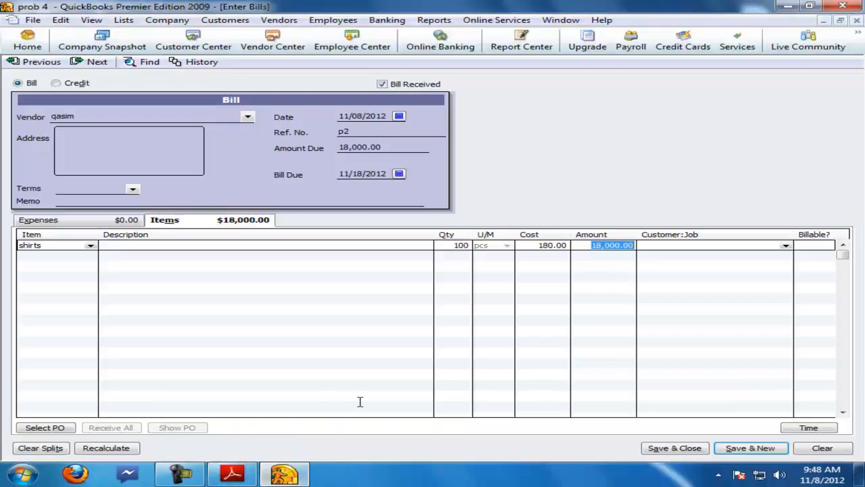
click(856, 21)
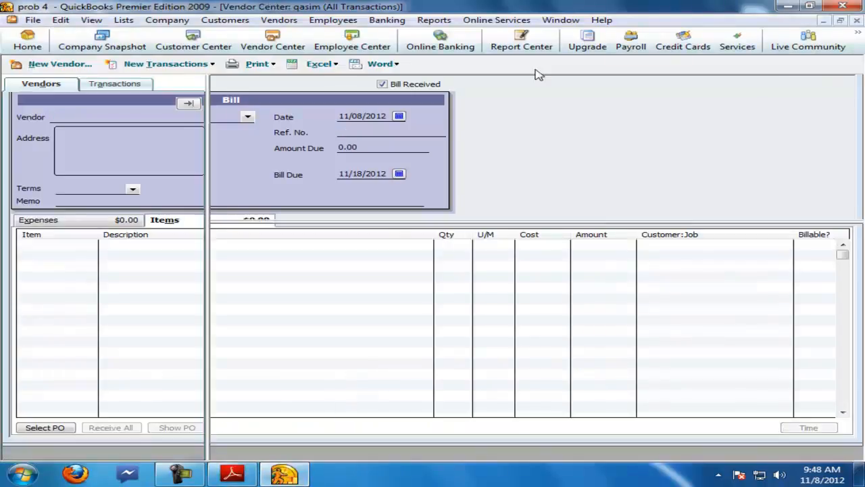
Step: Pay qasim's p2 bill in full from the cash account
right_click(16, 162)
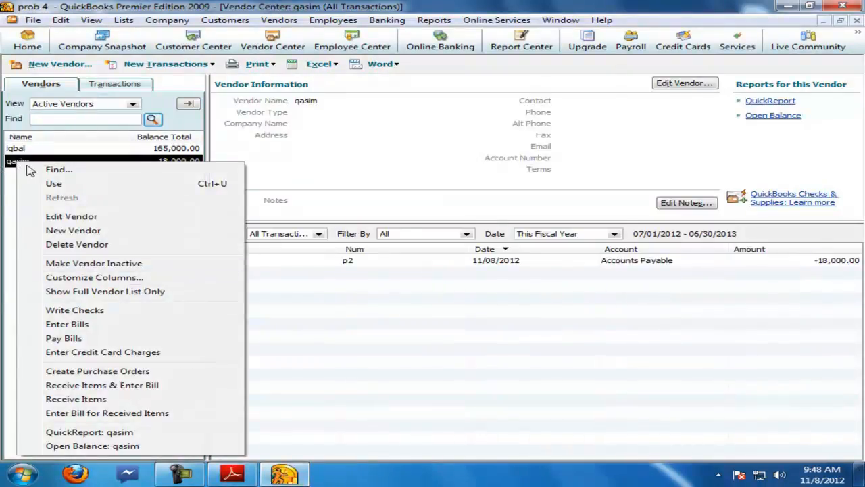
click(64, 338)
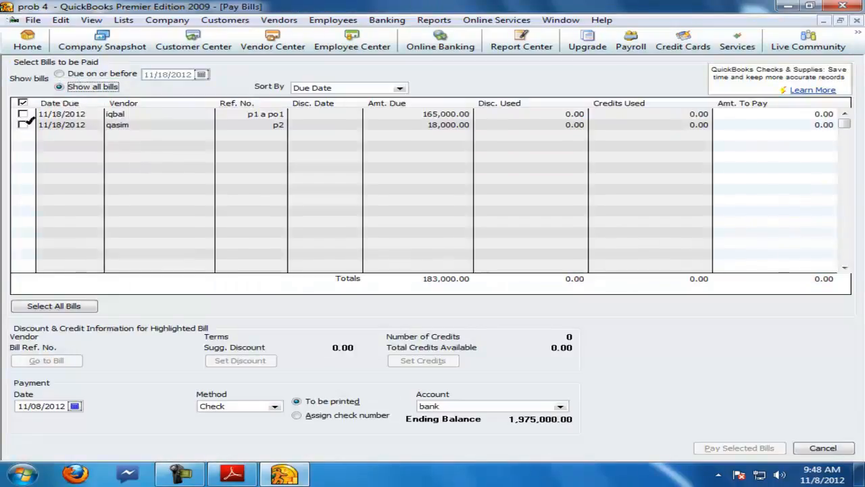
click(23, 124)
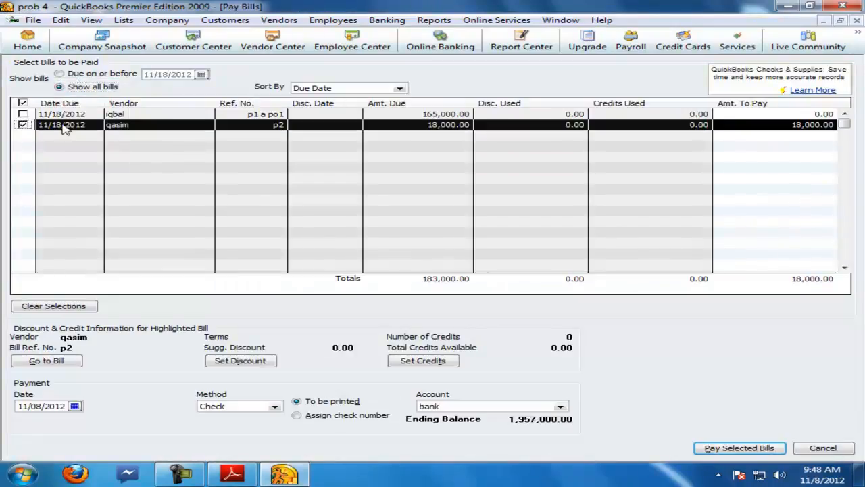
click(560, 407)
click(446, 442)
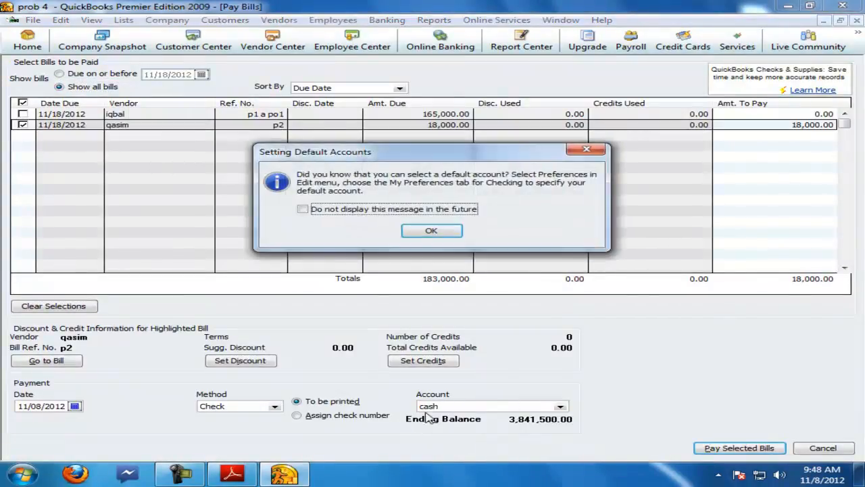
click(430, 231)
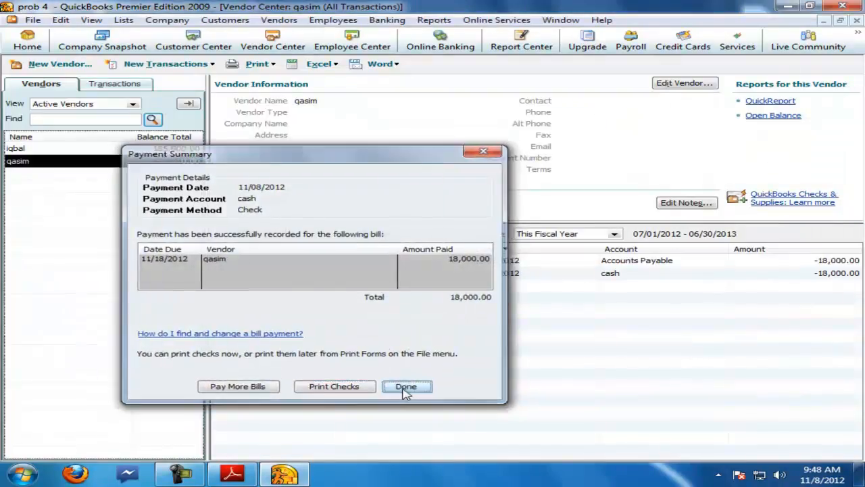
click(406, 385)
Step: Check the 1-8-2005 quotation line in the PDF and add a new customer named arif
click(232, 473)
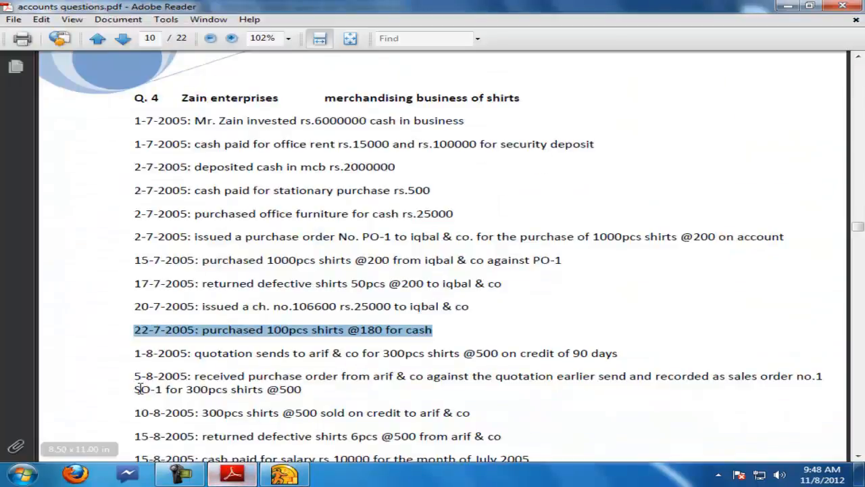
drag(136, 352, 615, 363)
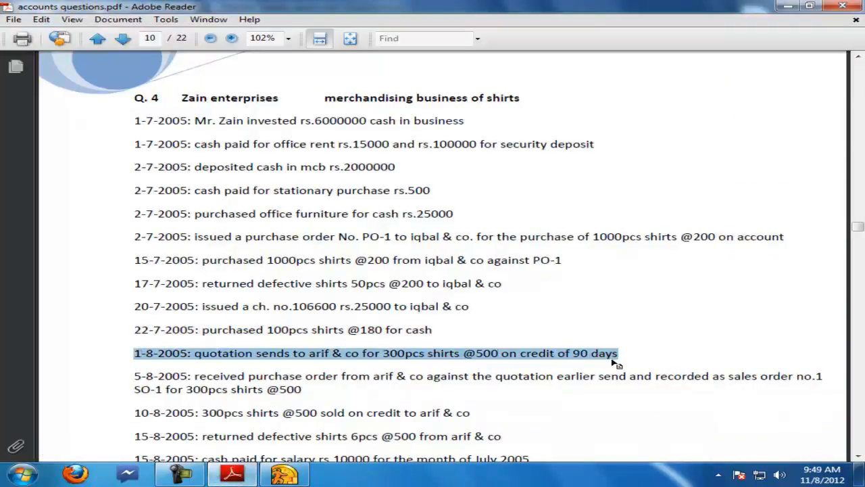
click(284, 473)
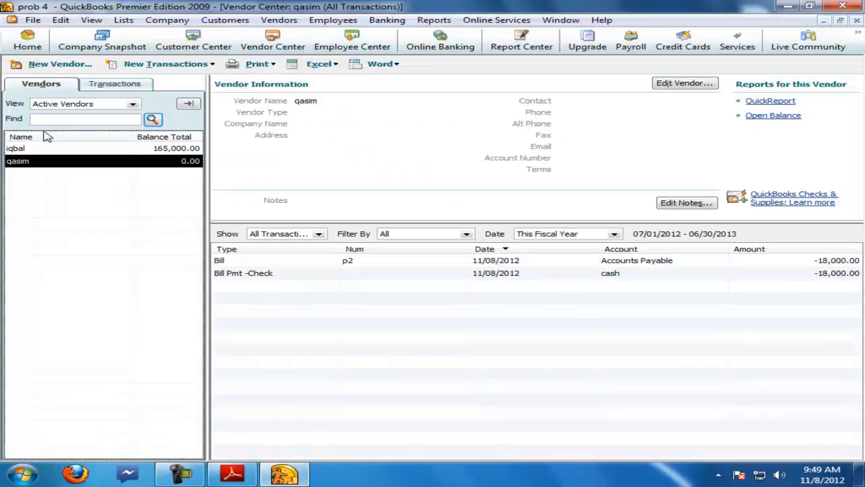
click(856, 22)
click(856, 22)
click(21, 40)
click(30, 209)
click(39, 83)
click(55, 98)
text(arif)
click(440, 122)
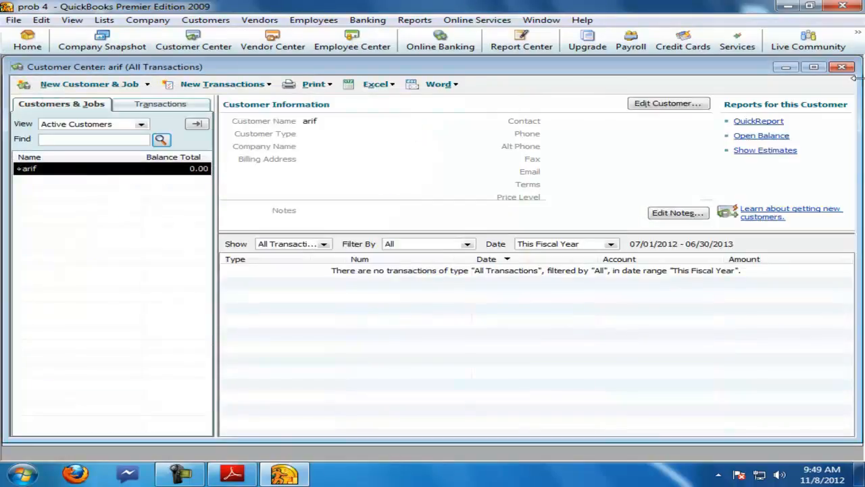
Step: Create estimate q1 for arif with 300 shirts at a rate of 500
double_click(260, 68)
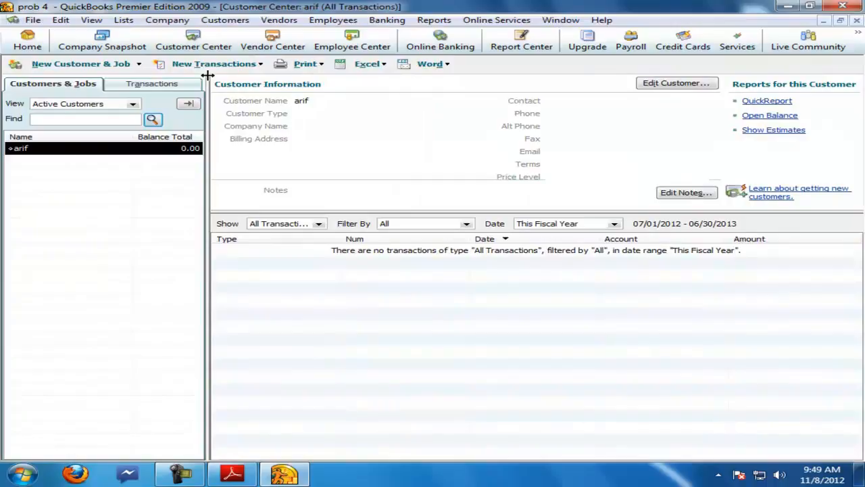
click(260, 64)
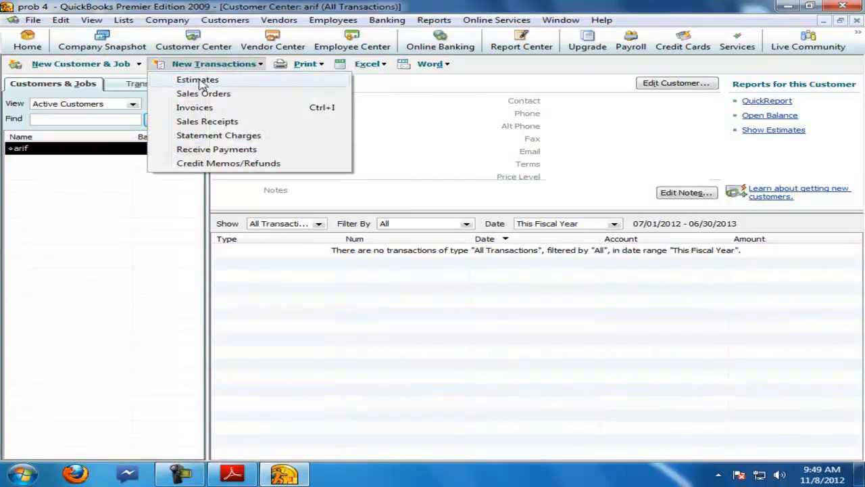
click(198, 80)
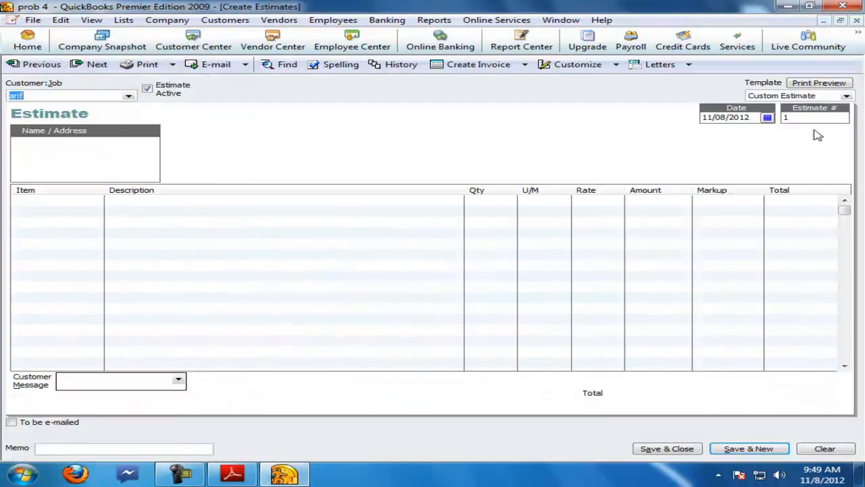
text(q1)
click(81, 202)
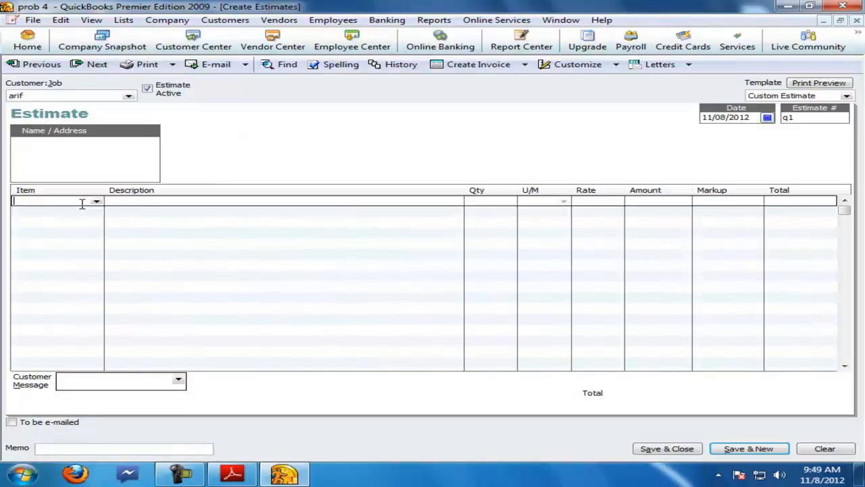
text(shirts)
key(Tab)
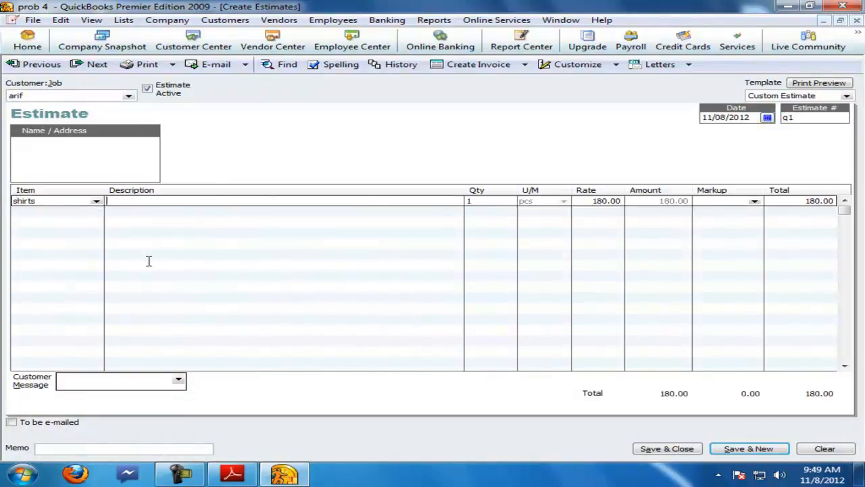
click(221, 476)
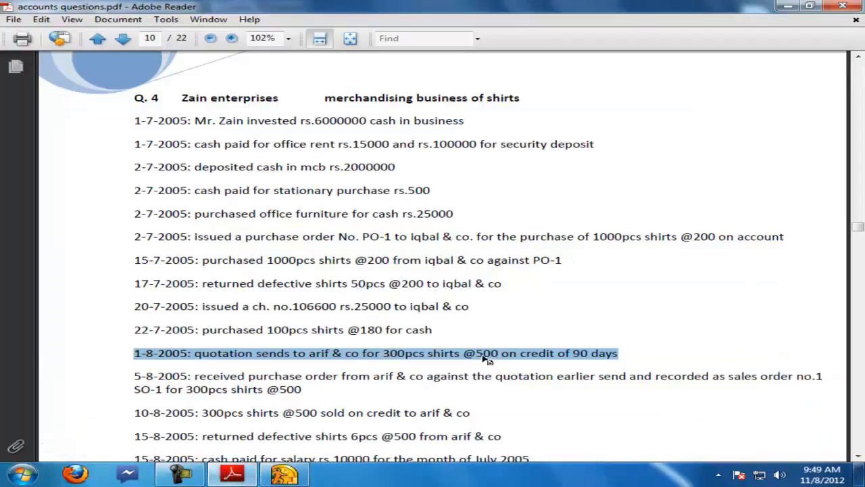
click(298, 481)
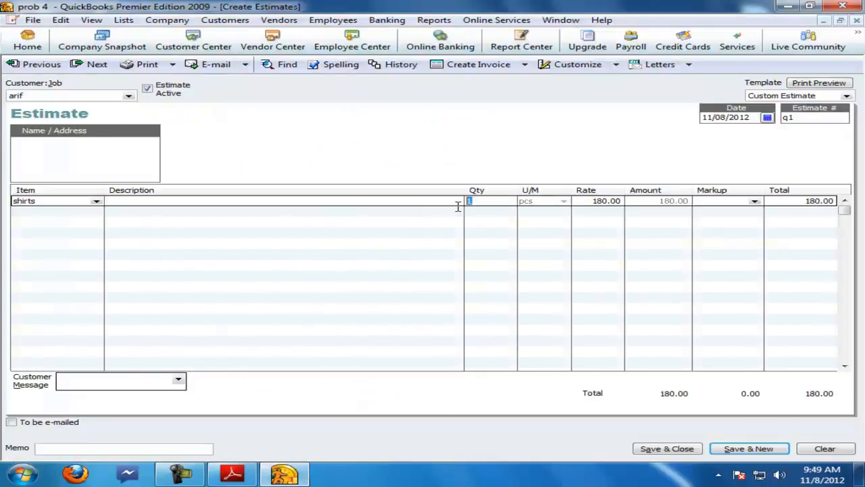
key(Tab)
text(500)
key(Tab)
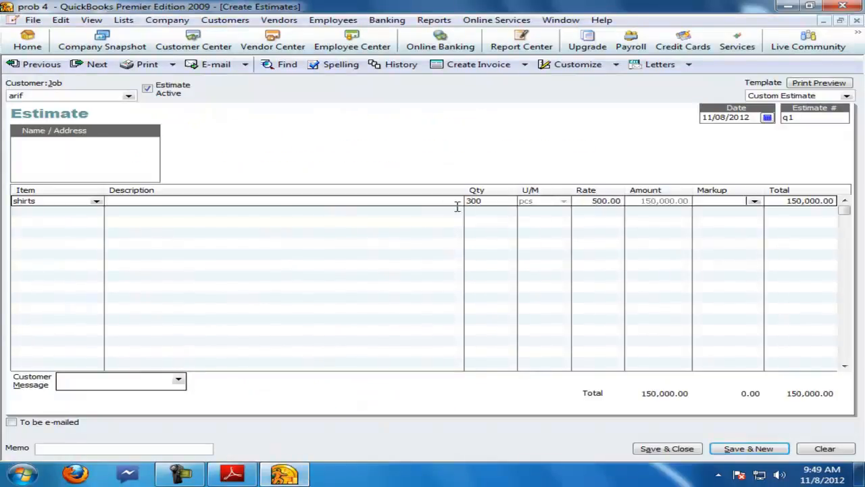
key(Tab)
Step: Enter 90 days cr as the customer message on estimate q1
click(254, 478)
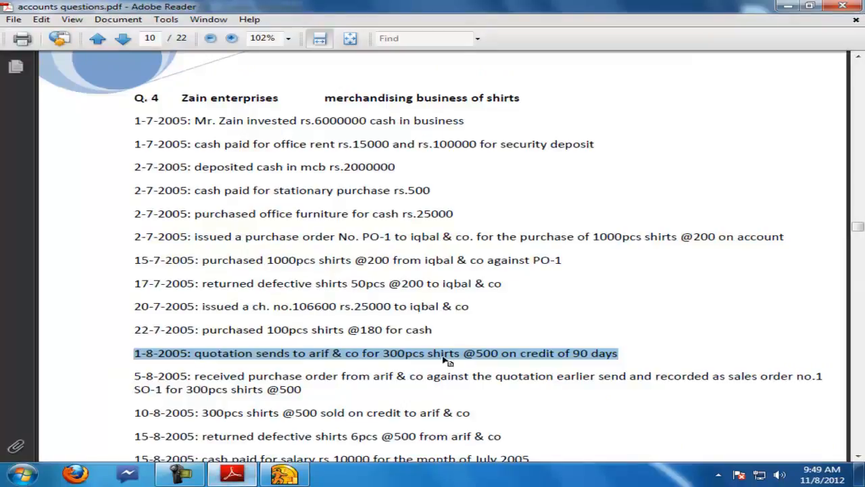
click(284, 475)
click(150, 386)
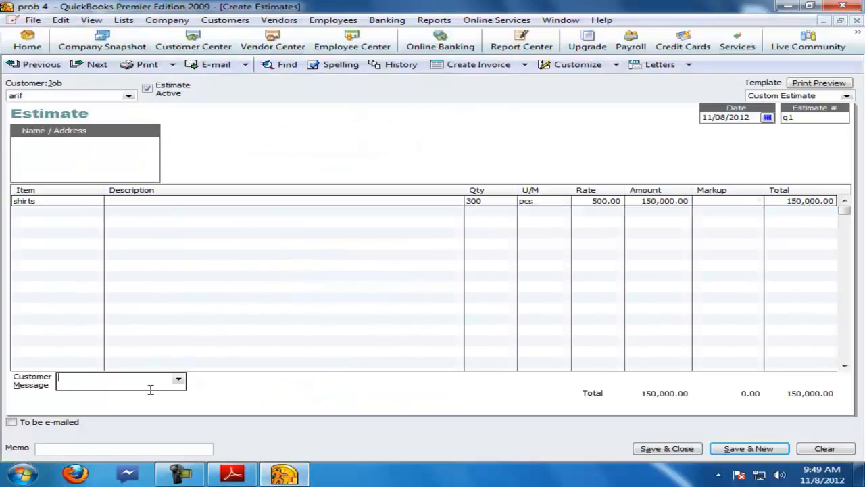
text(90 adsy)
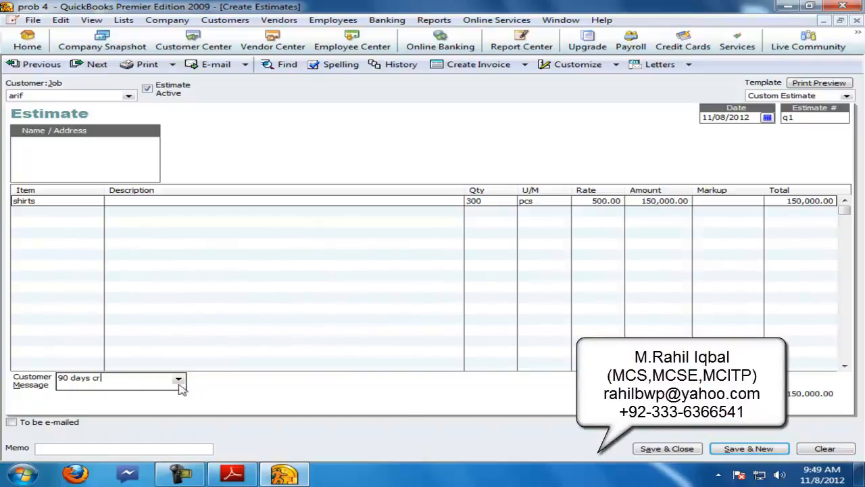
Step: Save estimate q1, quick-adding the new customer message and adding 'cr' to the dictionary, then close the form
click(741, 450)
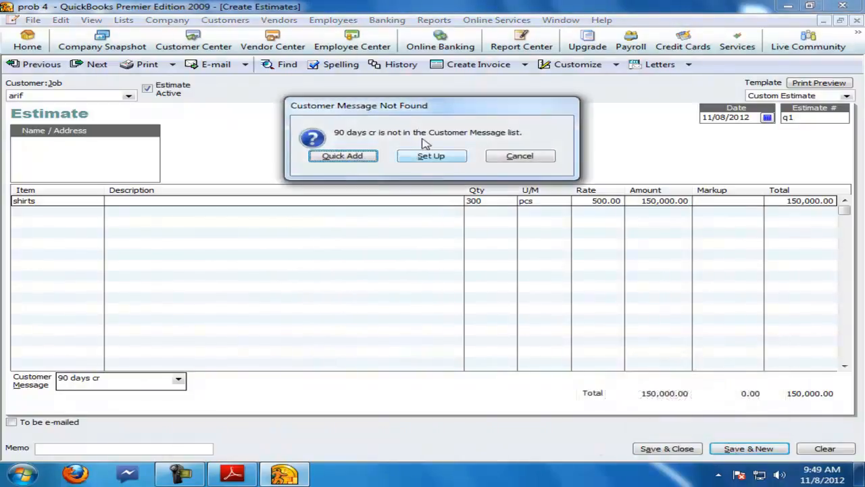
click(351, 159)
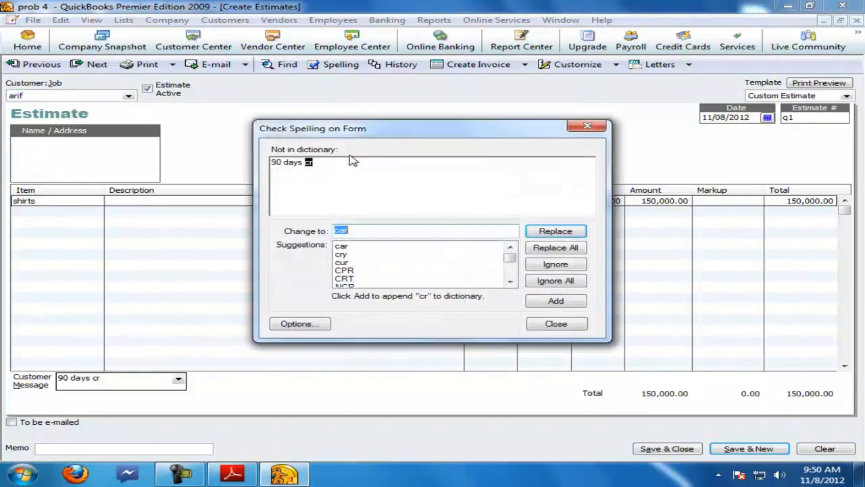
click(560, 302)
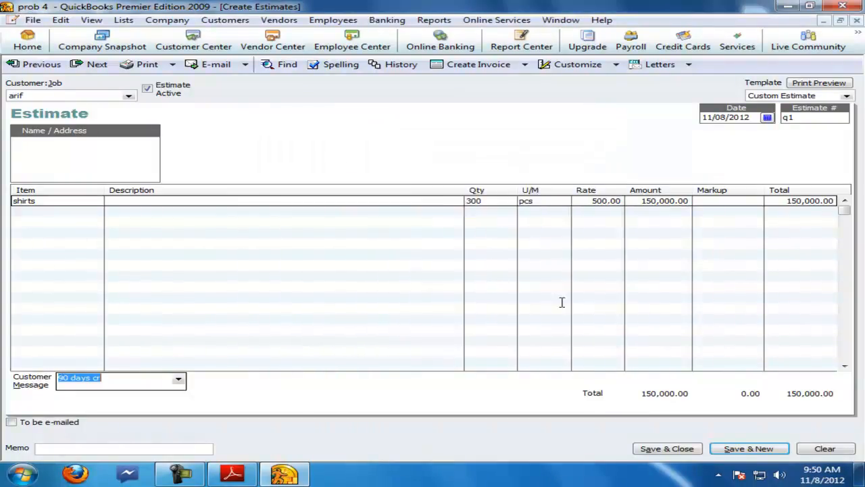
click(740, 448)
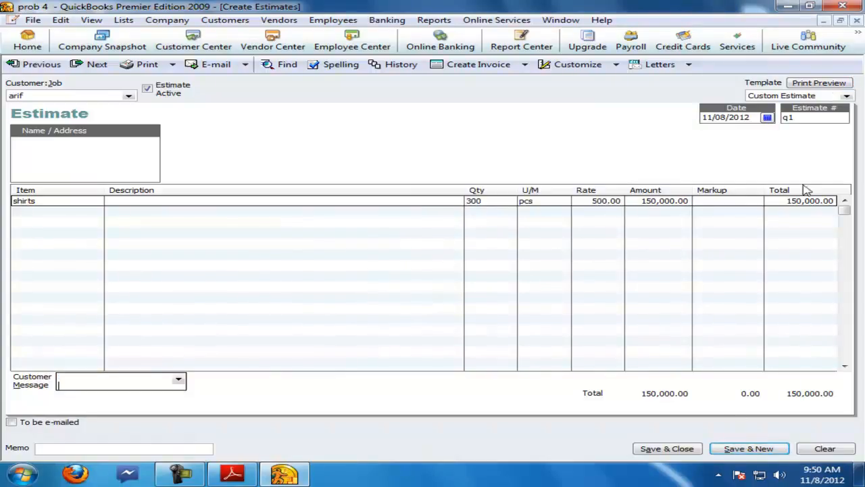
click(740, 448)
click(857, 20)
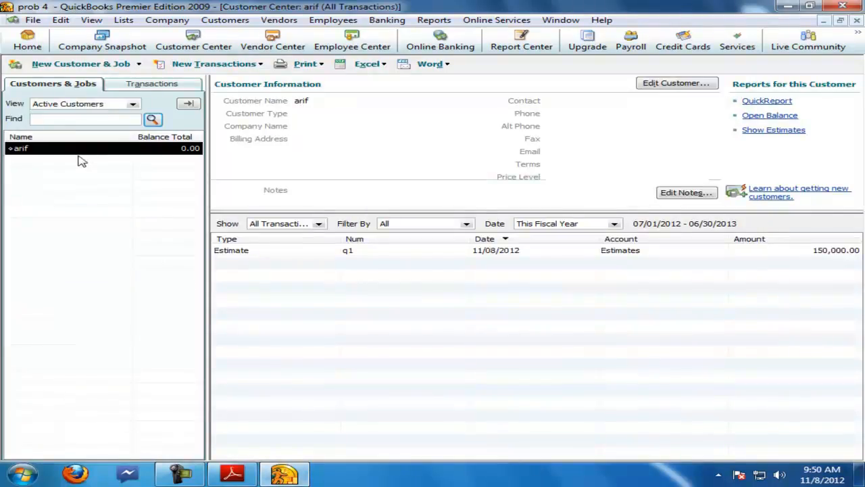
Step: Review the 5-8-2005 sales order entry in the question PDF
click(232, 473)
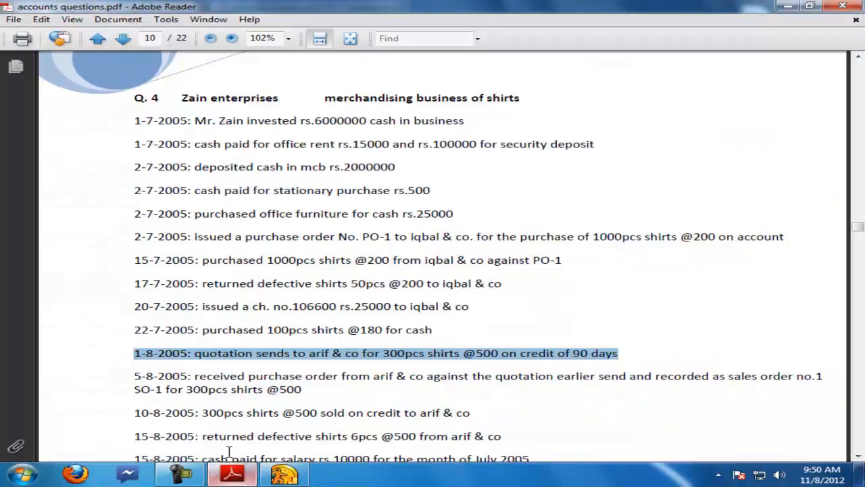
drag(136, 377, 290, 390)
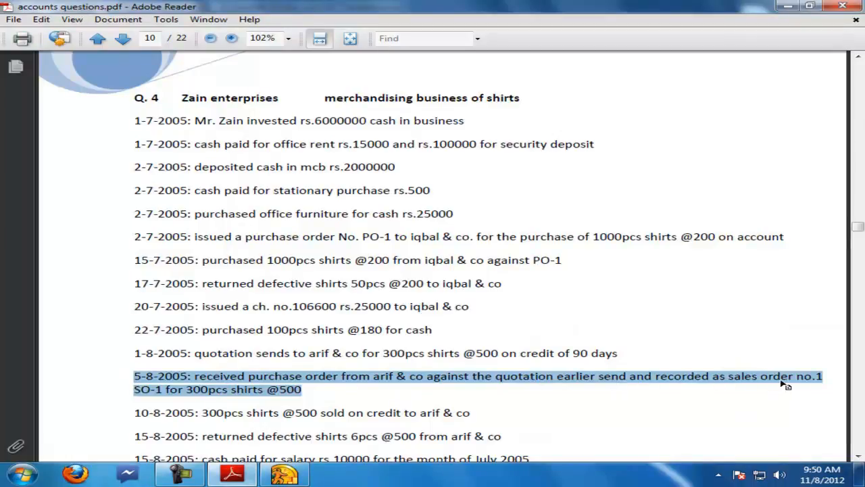
click(283, 473)
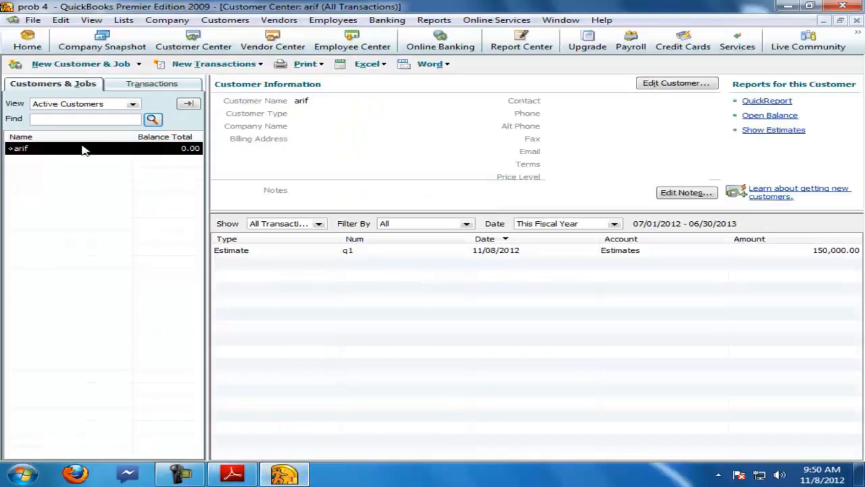
Step: Create sales order so1 a q1 for arif with 300 shirts at a rate of 500
click(247, 64)
click(195, 98)
drag(796, 120, 754, 124)
text(so1 a q1)
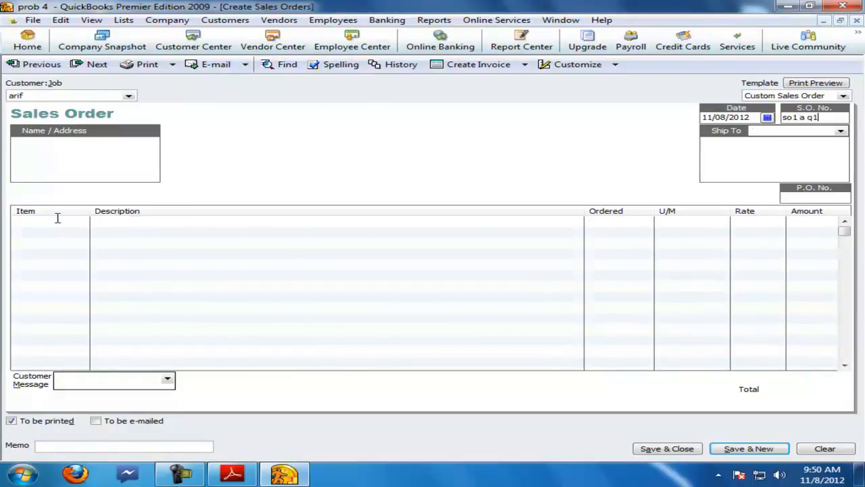
click(57, 218)
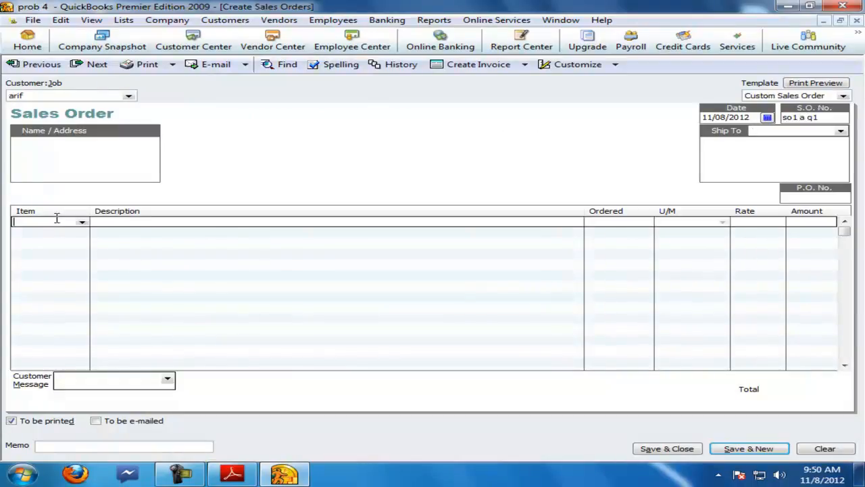
text(shirts)
key(Tab)
text(300)
key(Tab)
text(500)
key(Tab)
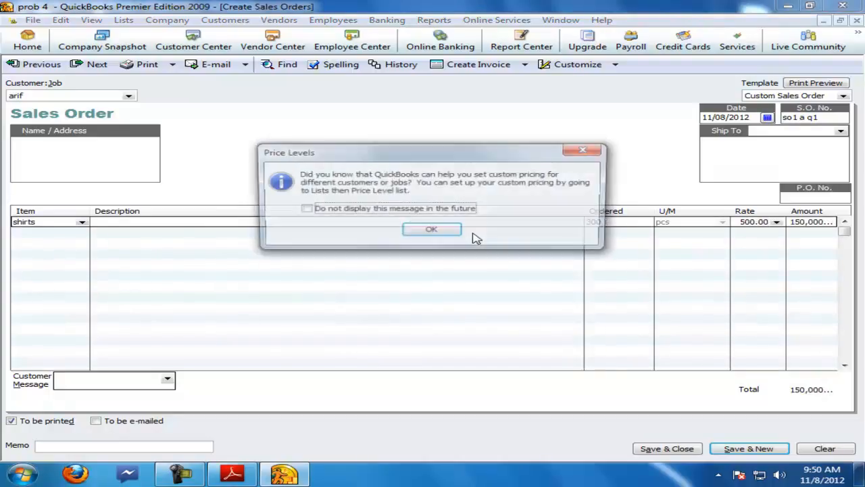
Step: Turn off the price levels tip, set the sales order's customer message to 90 days cr, and save it
click(324, 209)
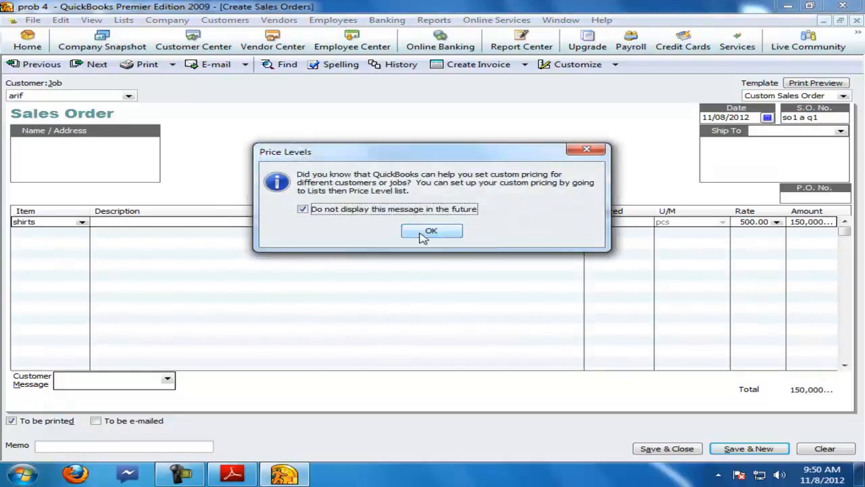
click(398, 230)
click(154, 379)
text(90 days cr)
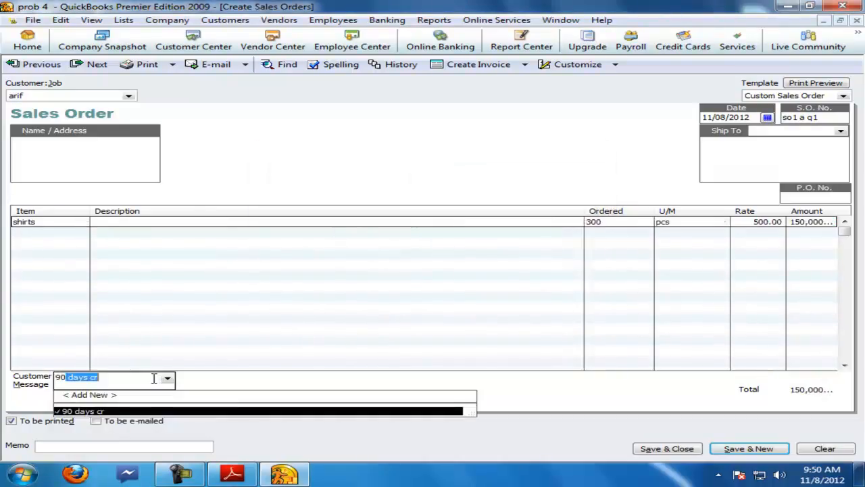
click(149, 378)
click(736, 447)
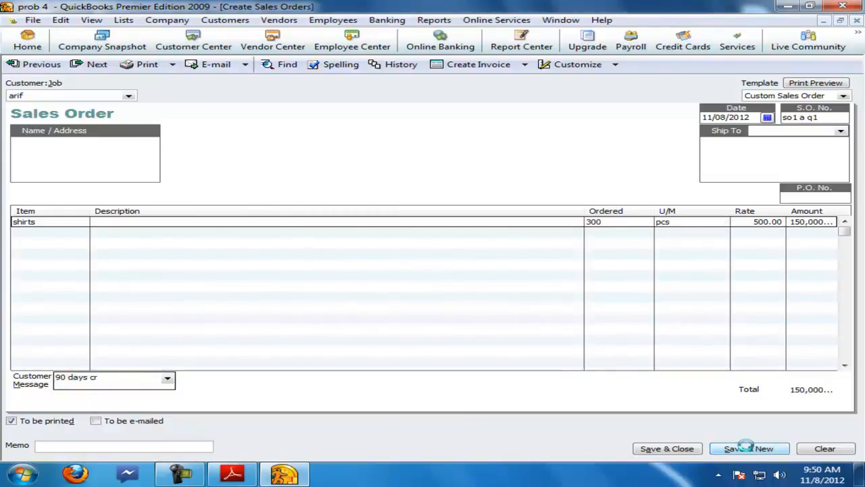
click(857, 20)
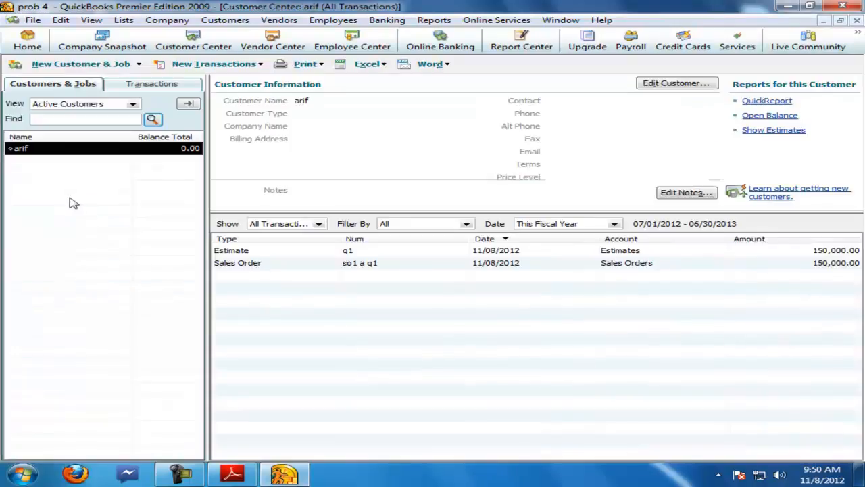
Step: Review arif's estimate and sales order, then the 10-8-2005 credit sale entry in the PDF
click(233, 253)
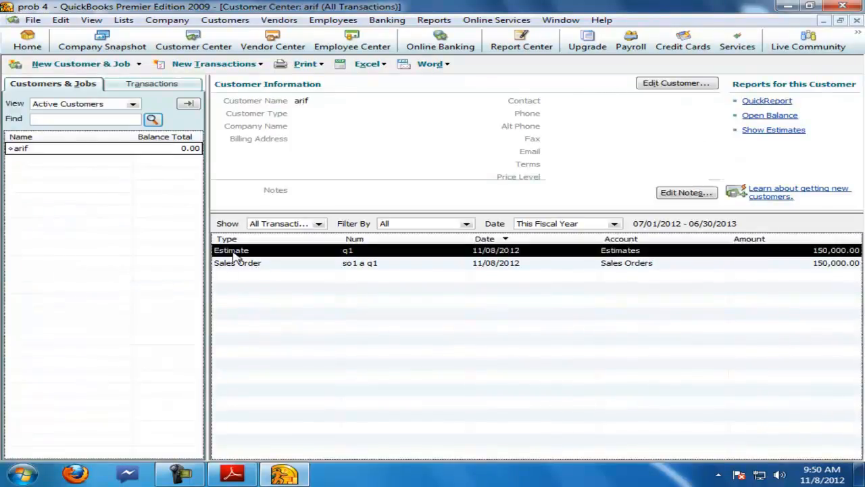
click(240, 268)
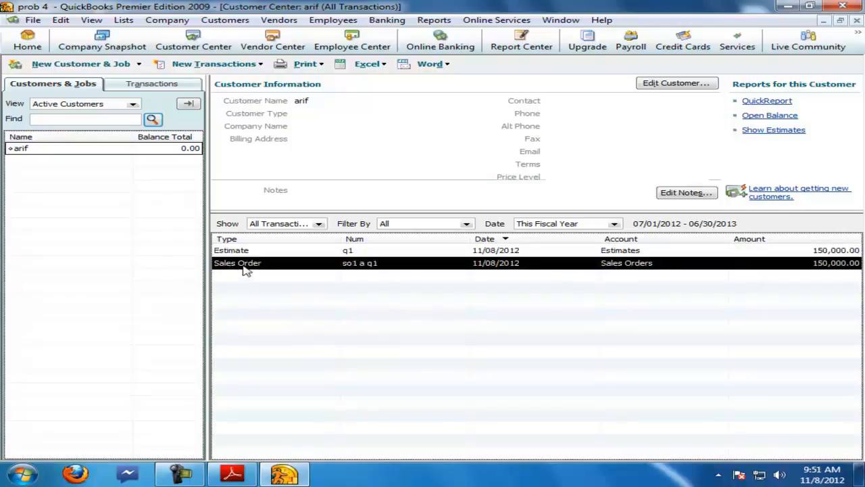
click(232, 473)
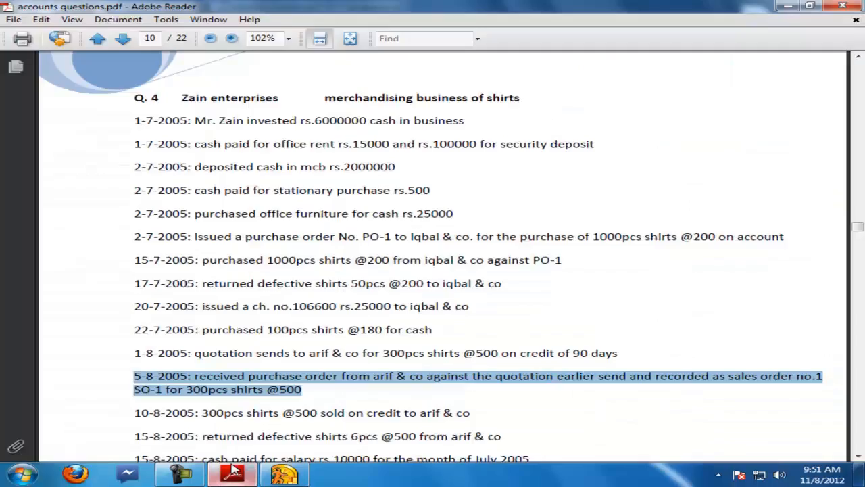
scroll(153, 406, down, 1)
drag(133, 383, 477, 387)
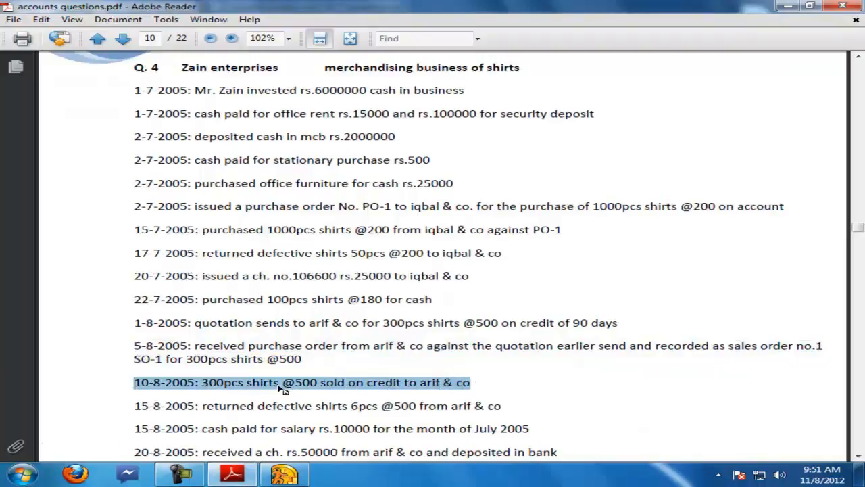
click(283, 474)
right_click(36, 150)
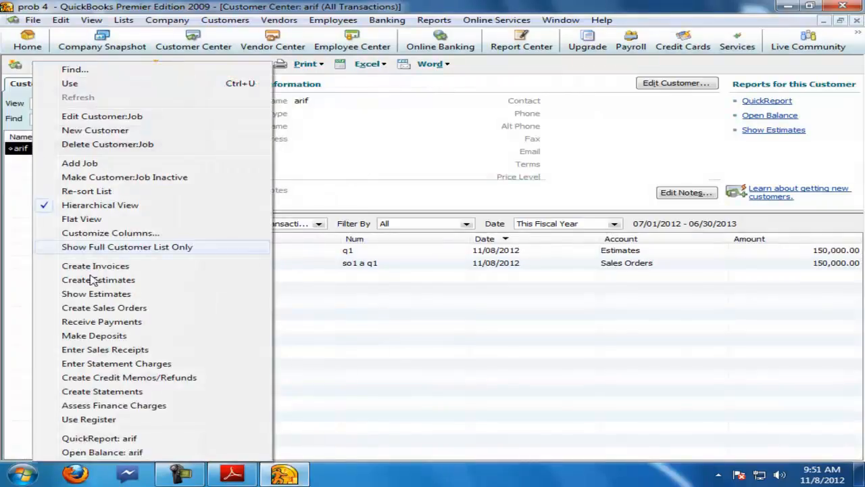
click(98, 266)
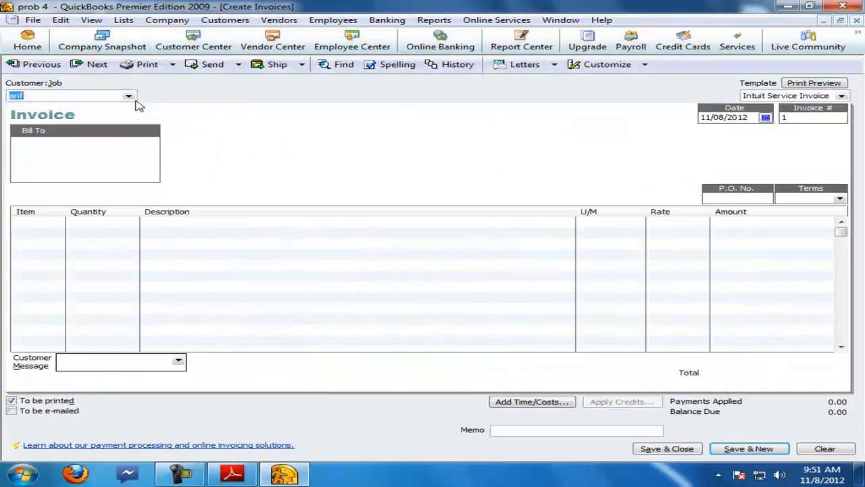
click(127, 96)
click(38, 125)
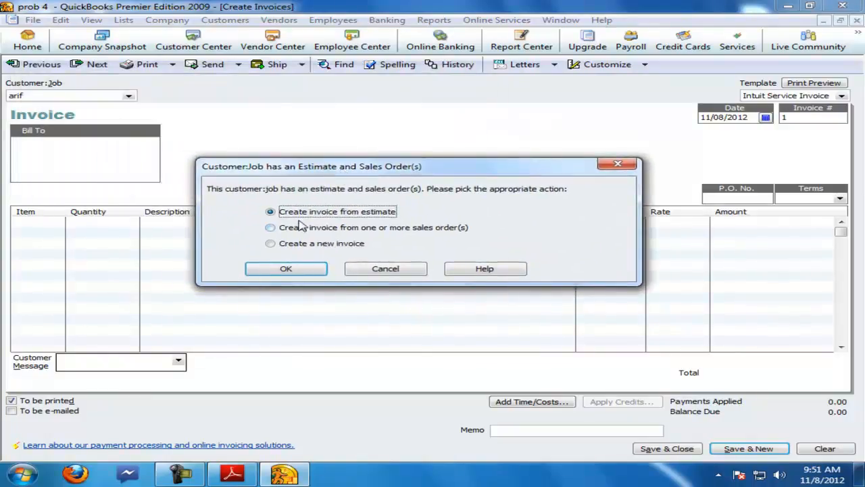
click(383, 271)
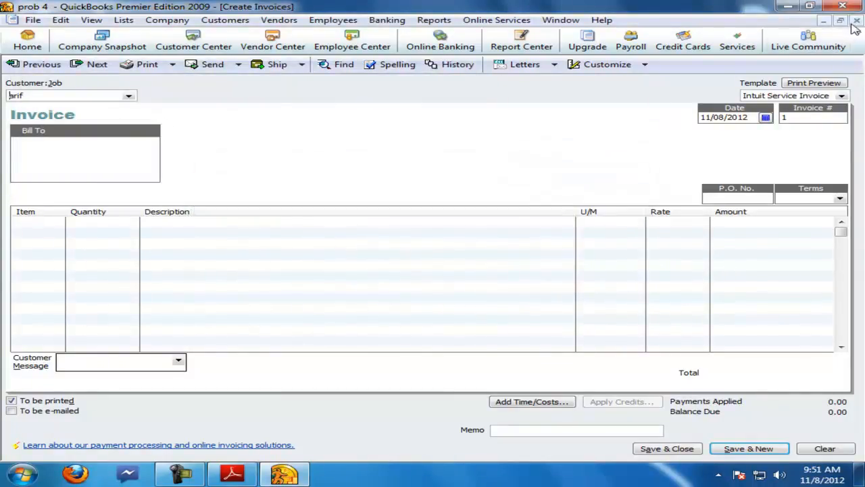
click(856, 20)
click(450, 156)
Step: Create invoice s1 a so1 for arif from sales order so1 a q1, invoicing all 300 shirts, and save it
right_click(17, 149)
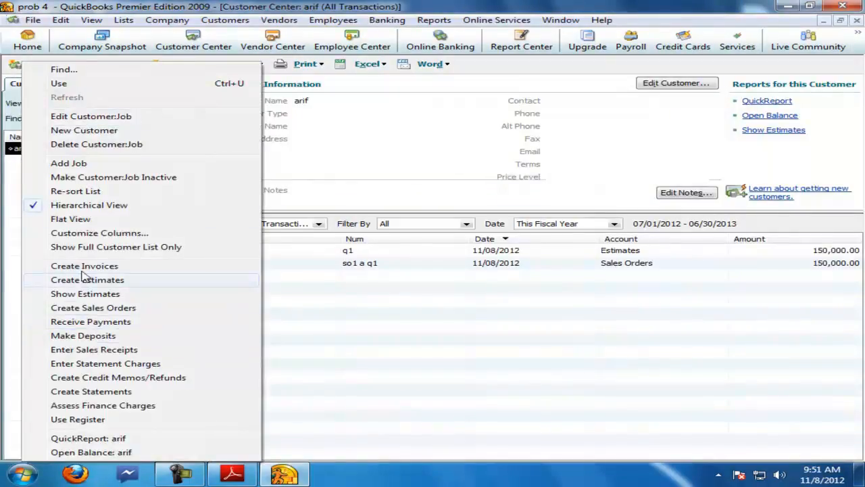
click(82, 266)
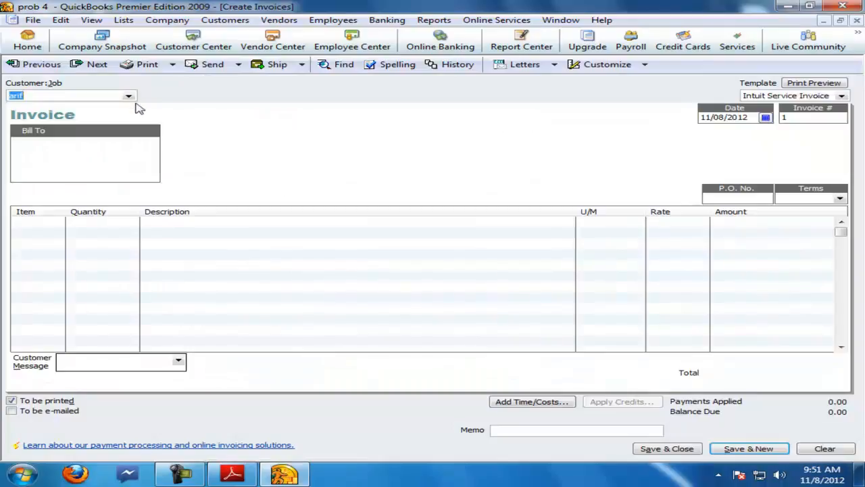
click(129, 96)
click(23, 124)
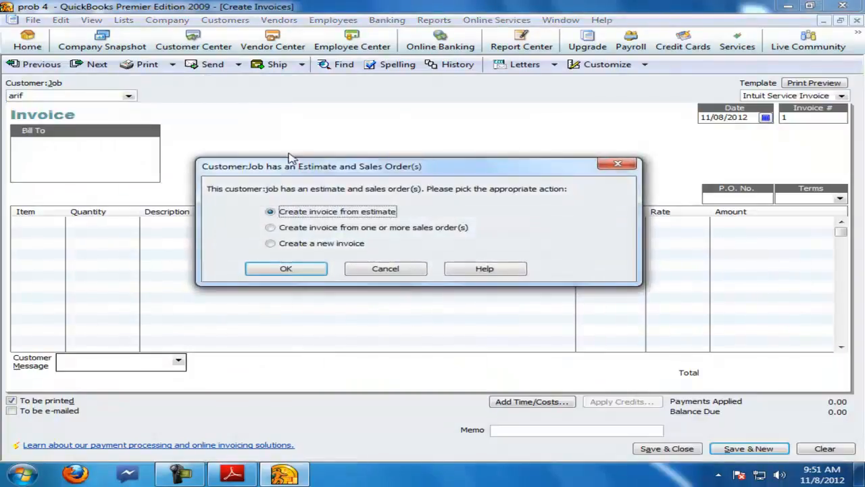
drag(332, 169, 360, 158)
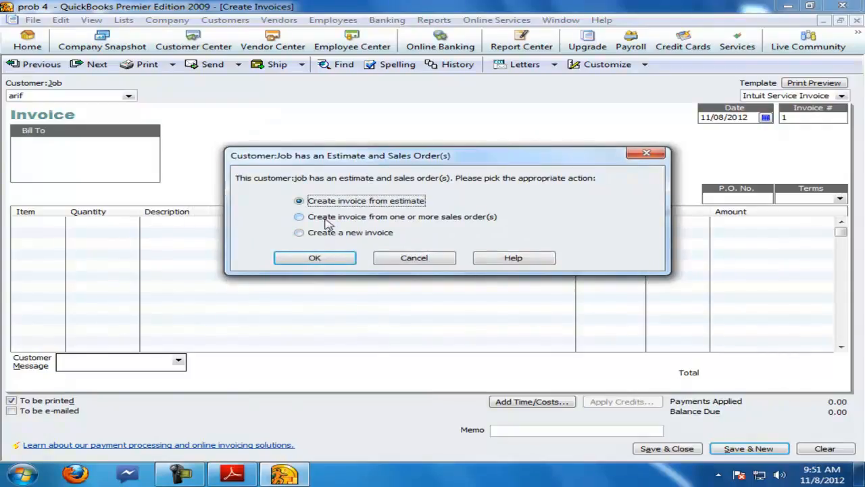
click(299, 217)
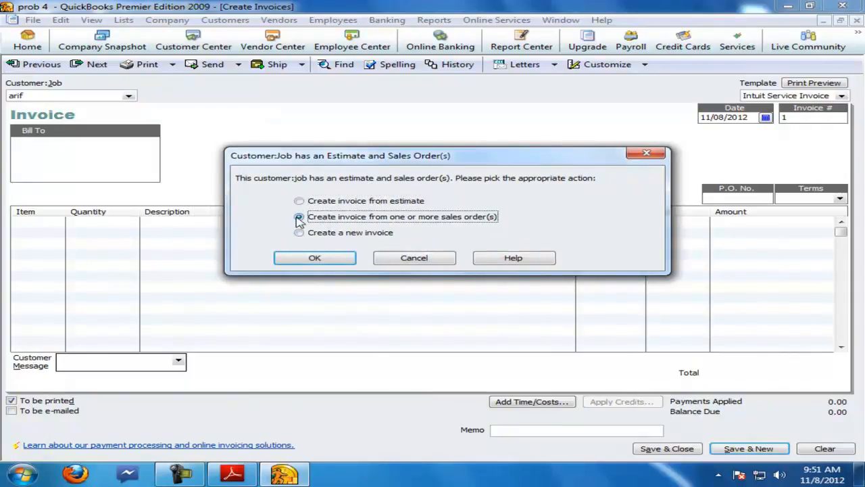
click(314, 259)
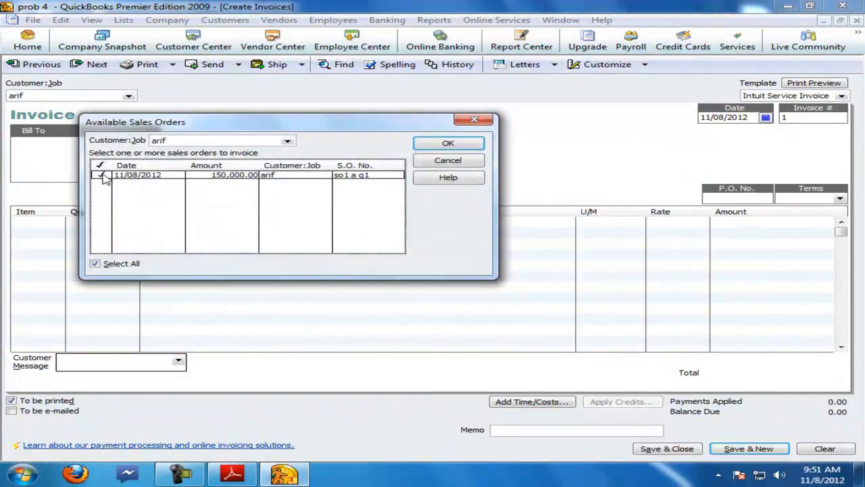
click(448, 142)
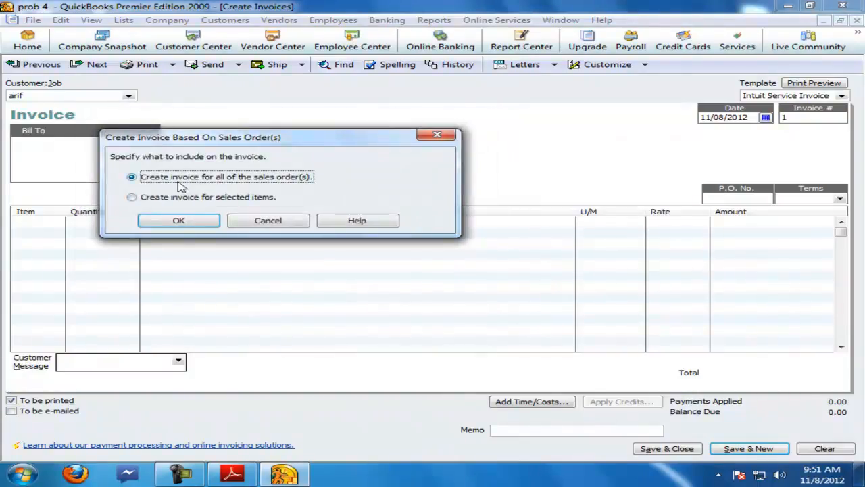
click(140, 198)
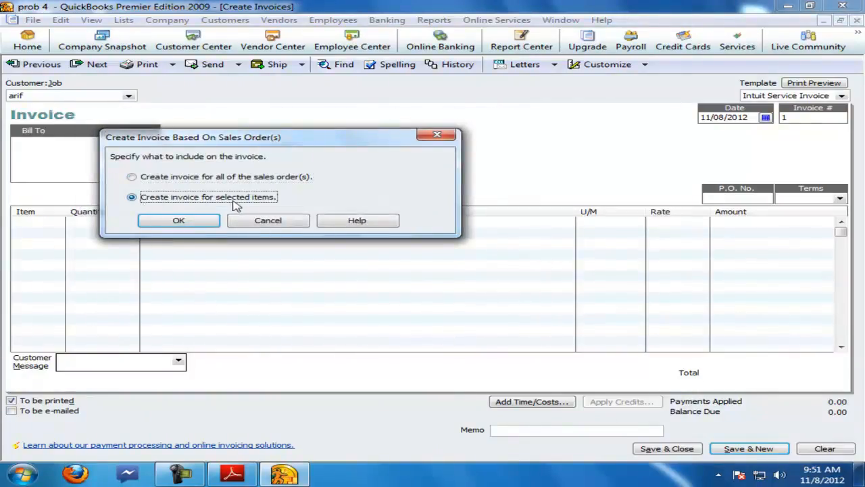
click(179, 220)
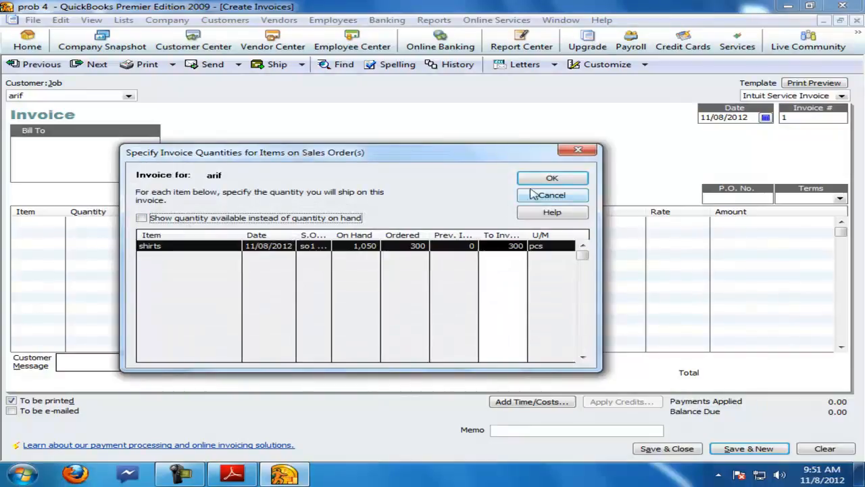
click(549, 180)
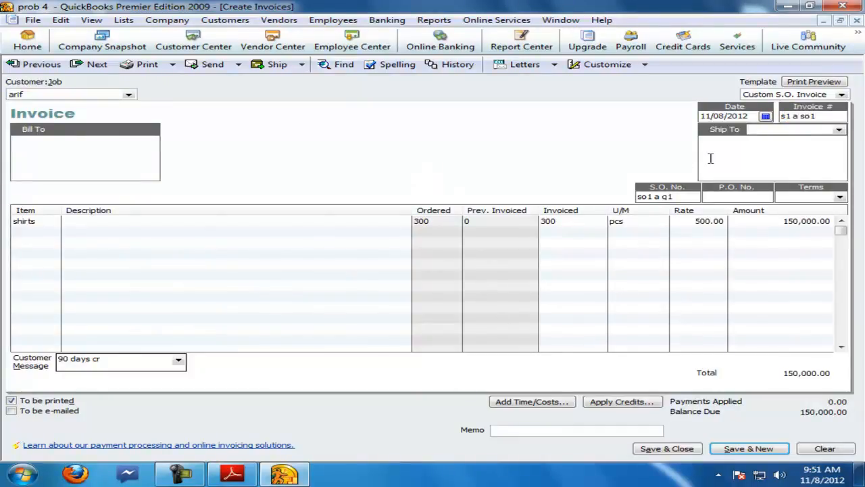
key(alt+s)
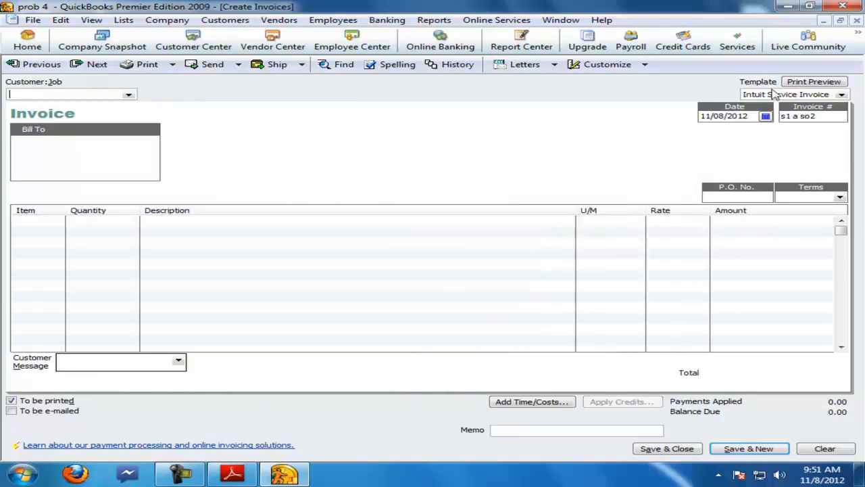
click(857, 20)
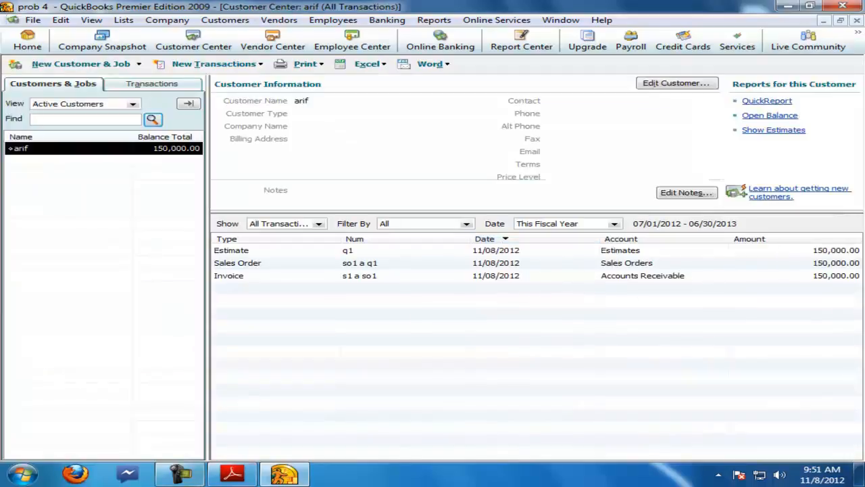
Step: Review the 15-8-2005 returned defective shirts entry in the question PDF
click(250, 478)
scroll(145, 355, down, 3)
drag(134, 344, 504, 345)
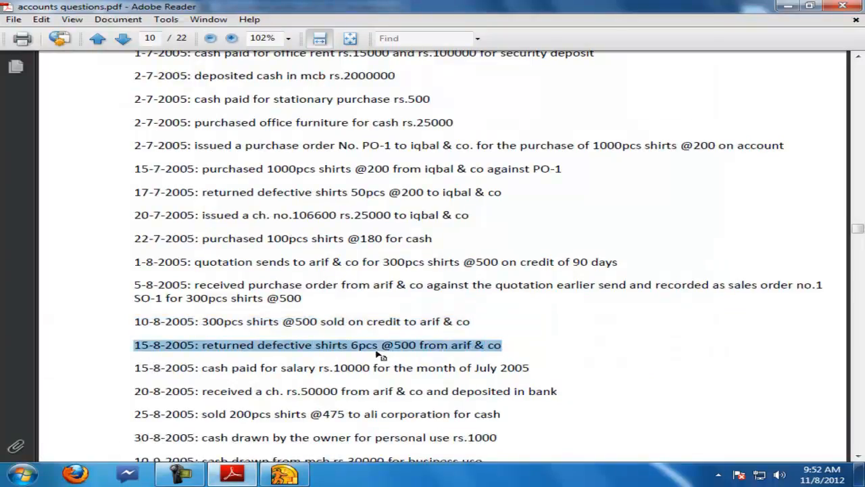
click(283, 473)
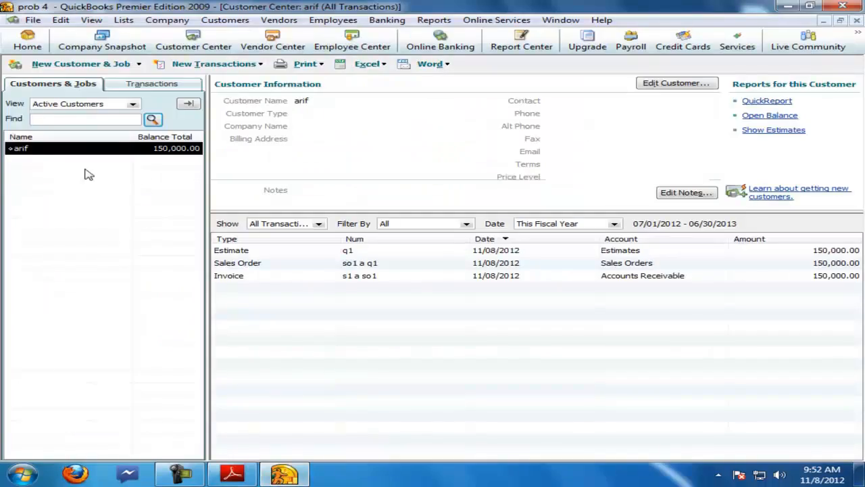
Step: Start credit memo sr1 a s1 for arif returning 6 shirts
click(856, 21)
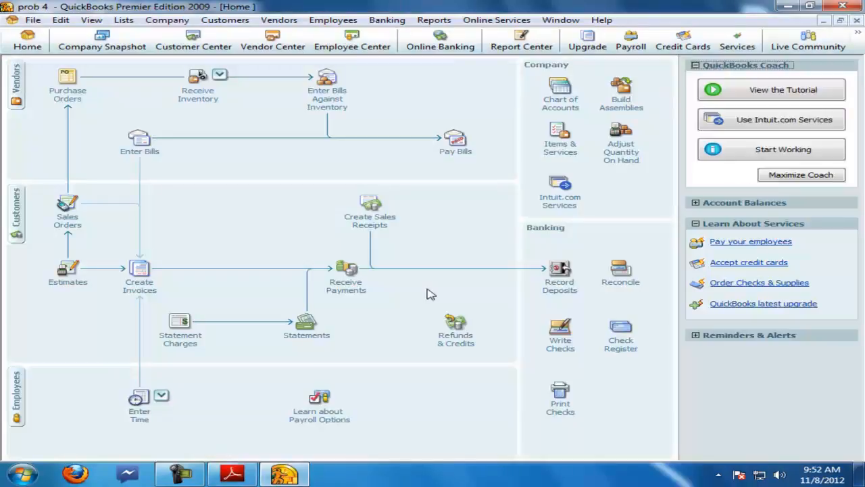
click(455, 336)
click(128, 95)
click(41, 116)
click(834, 117)
text(sr1 a s1)
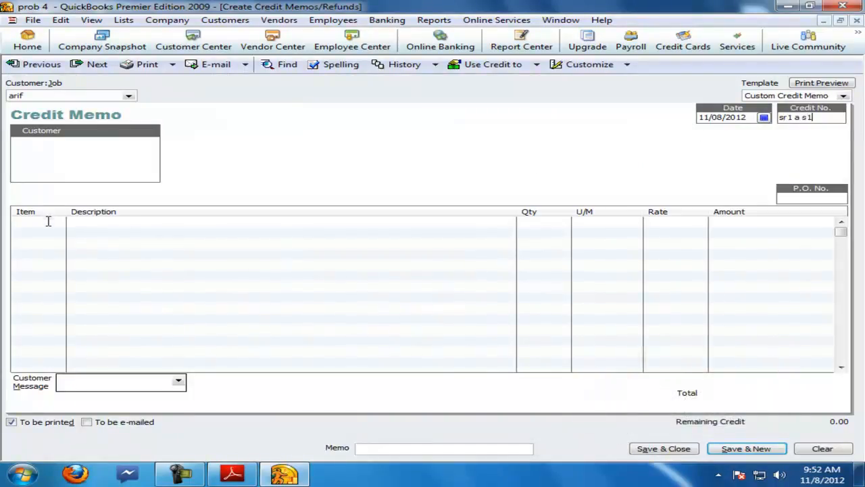
click(48, 222)
click(58, 222)
click(54, 248)
drag(555, 224, 474, 222)
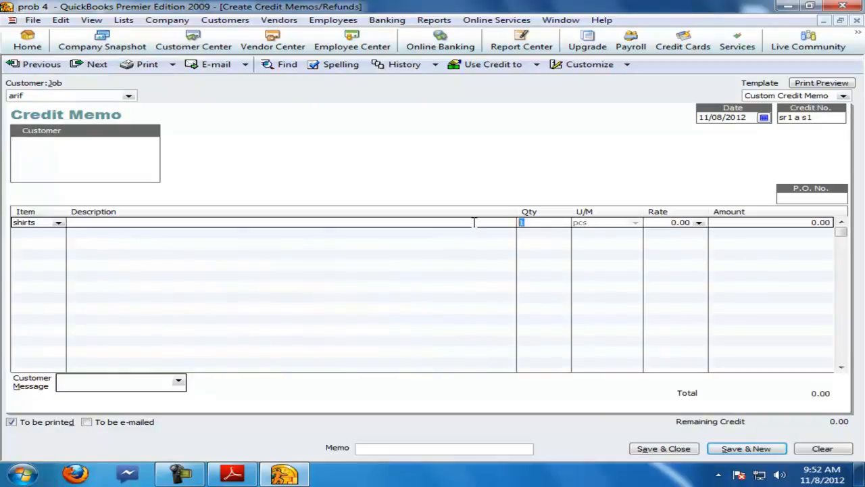
text(6)
key(Tab)
Step: Set the returned shirts' rate to 500, save the credit memo, and apply the credit to invoice s1 a so1
click(232, 473)
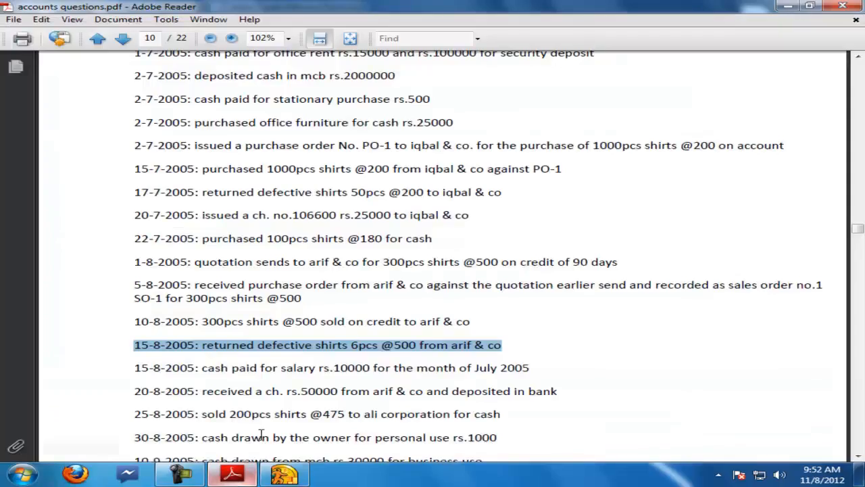
click(300, 474)
text(500)
key(Tab)
key(Return)
click(141, 186)
click(164, 222)
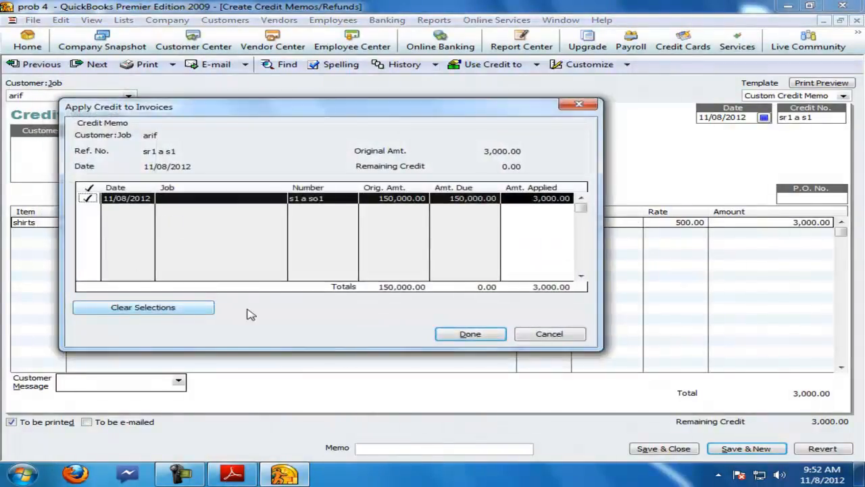
click(470, 334)
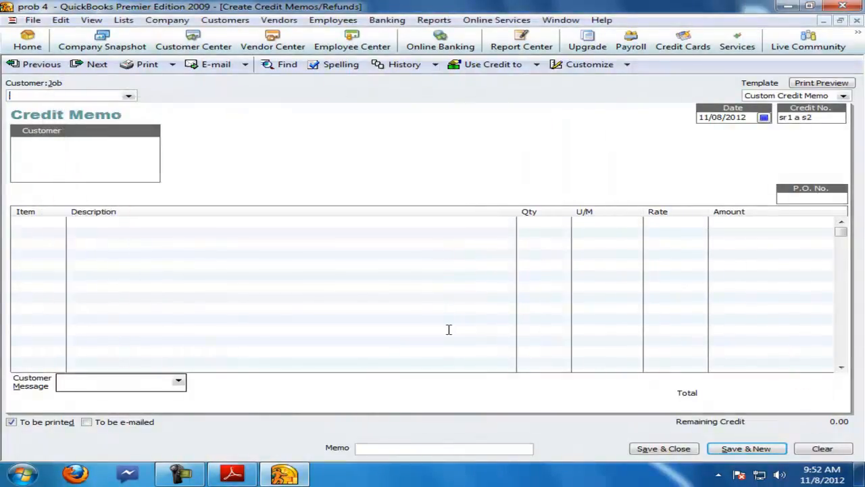
Step: Review the 15-8-2005 salary payment entry in the question PDF
click(857, 22)
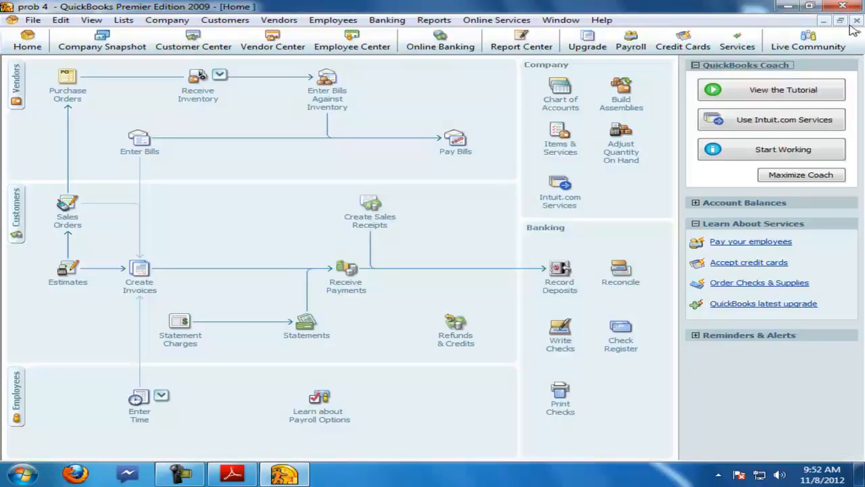
click(15, 211)
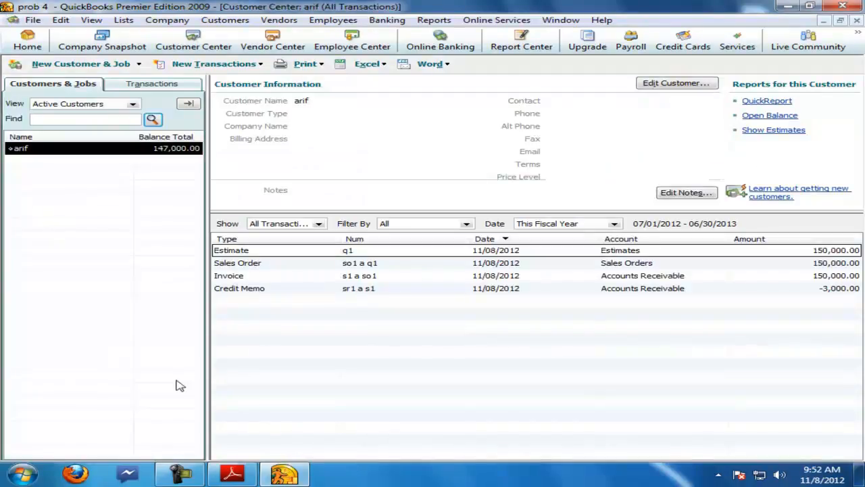
click(232, 473)
scroll(134, 308, down, 2)
drag(134, 307, 529, 301)
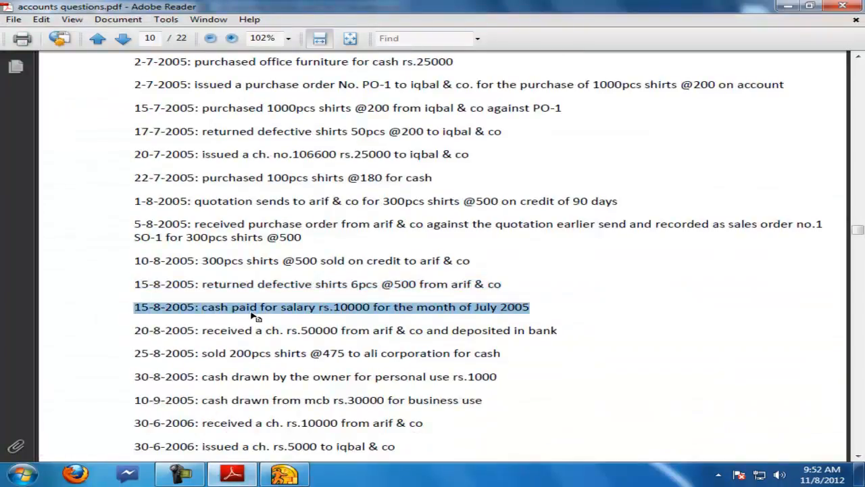
click(284, 473)
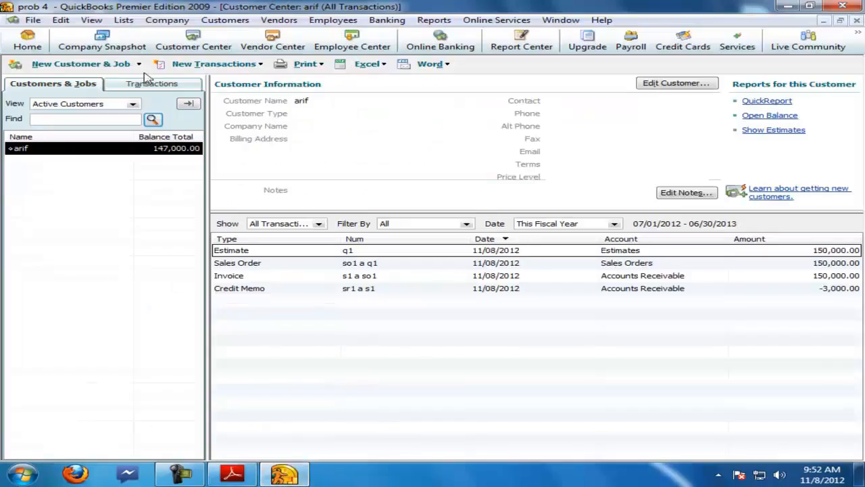
Step: Record a general journal entry debiting salary exp 10,000 and crediting cash 10,000, and save it
click(855, 21)
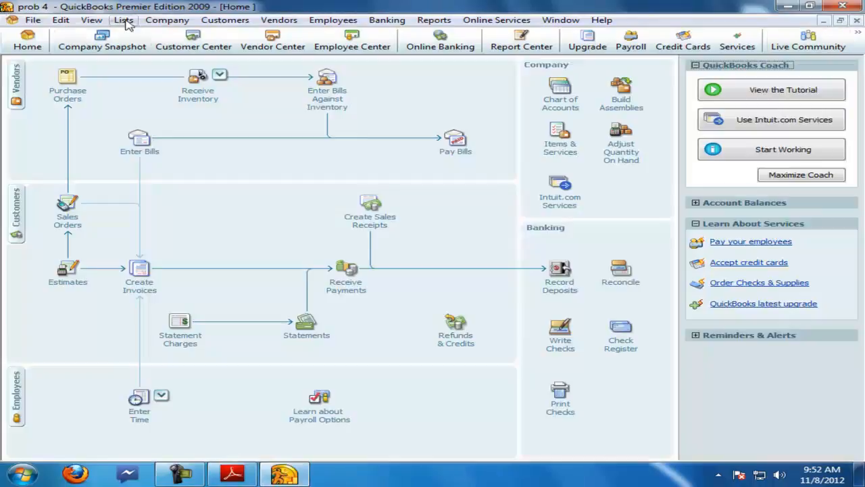
click(167, 19)
click(137, 119)
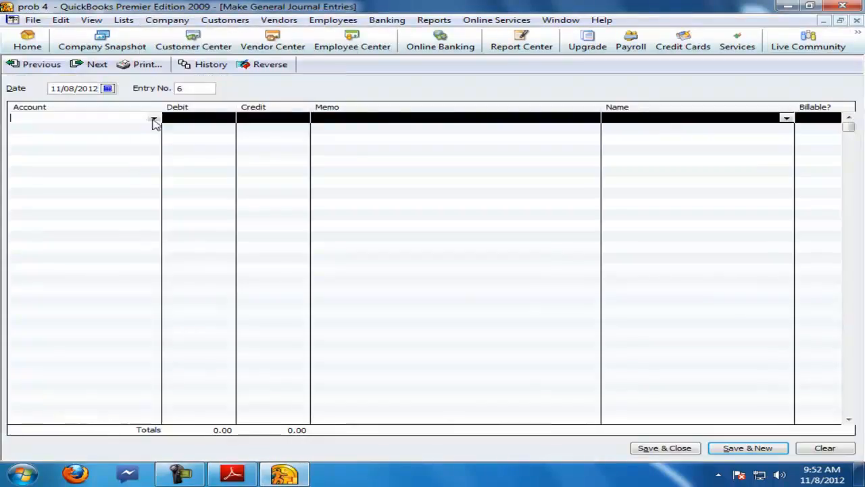
click(152, 118)
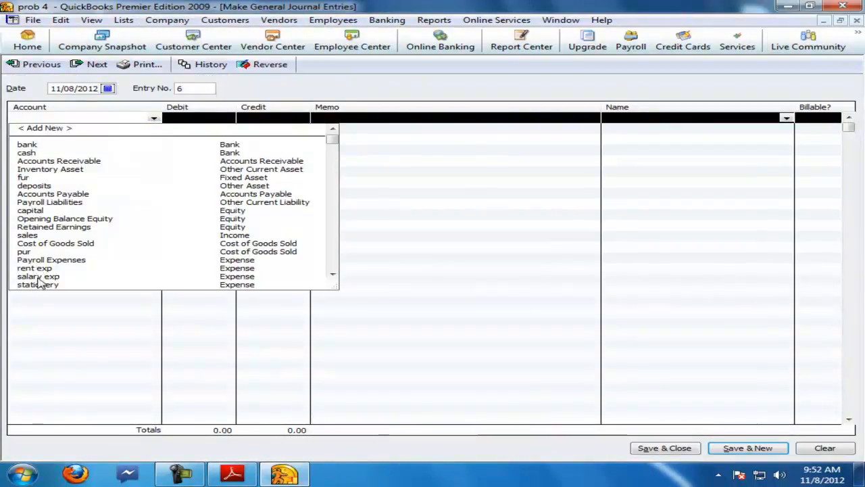
click(39, 275)
click(193, 118)
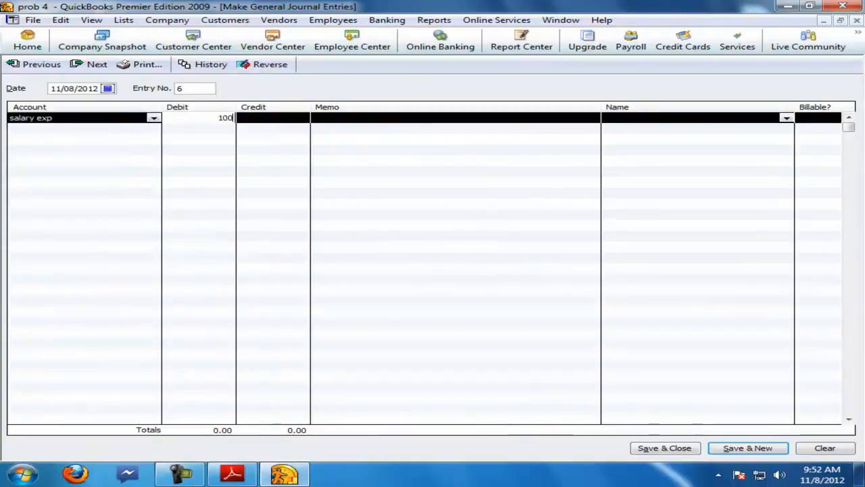
click(113, 129)
text(cash)
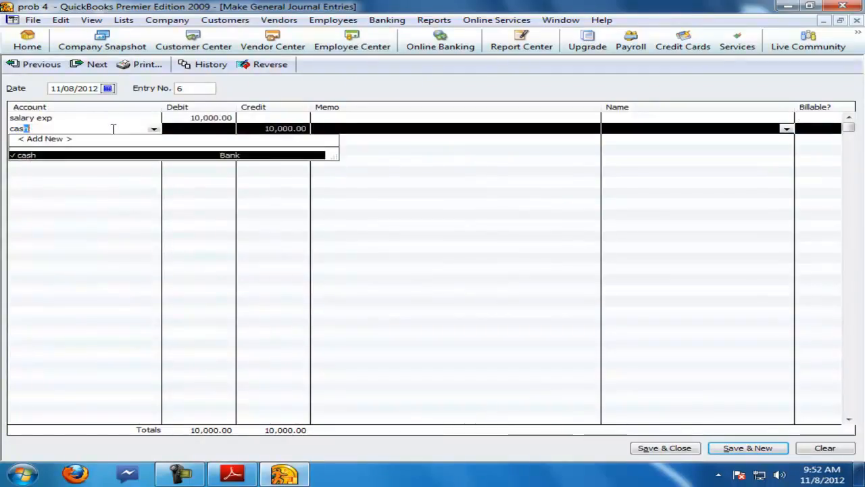
key(Tab)
key(Tab)
key(Return)
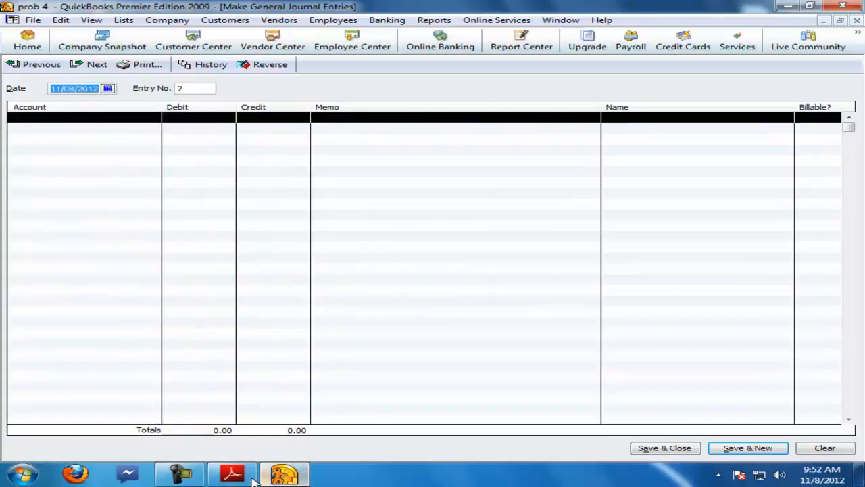
Step: Review the 20-8-2005 cheque received from arif entry in the question PDF
click(232, 473)
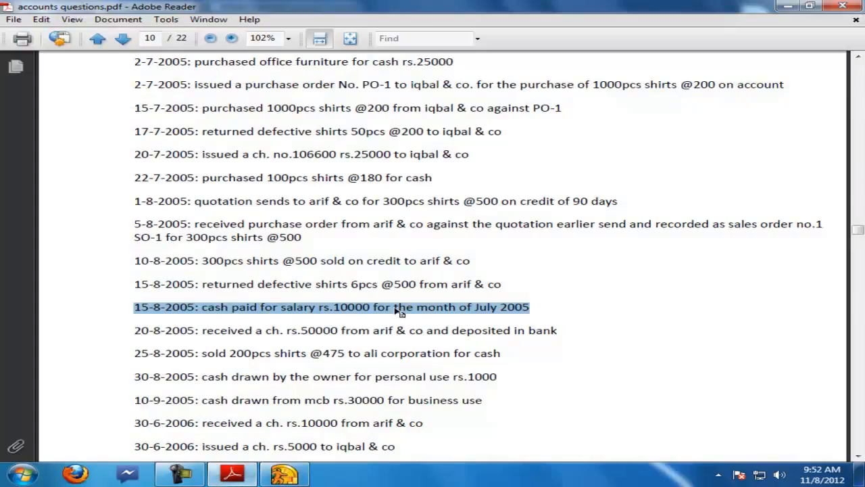
drag(136, 330, 537, 328)
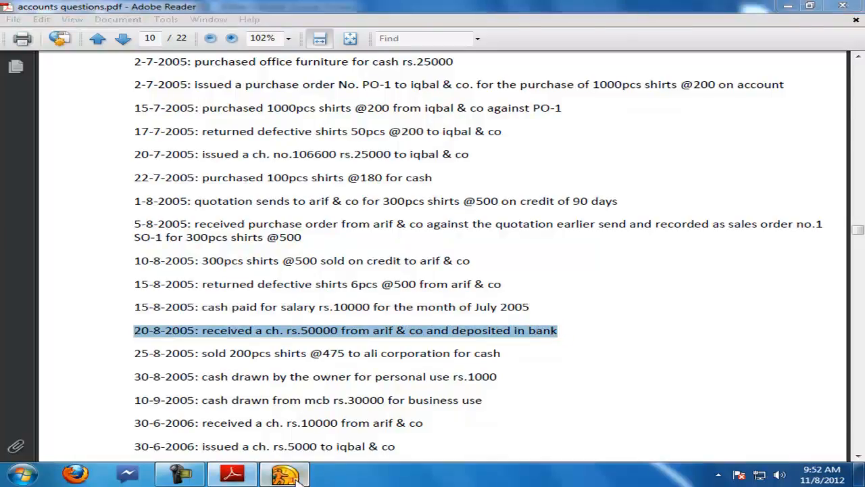
click(297, 477)
Step: Receive a 50,000 payment from arif against invoice s1 a so1 and save it
click(857, 21)
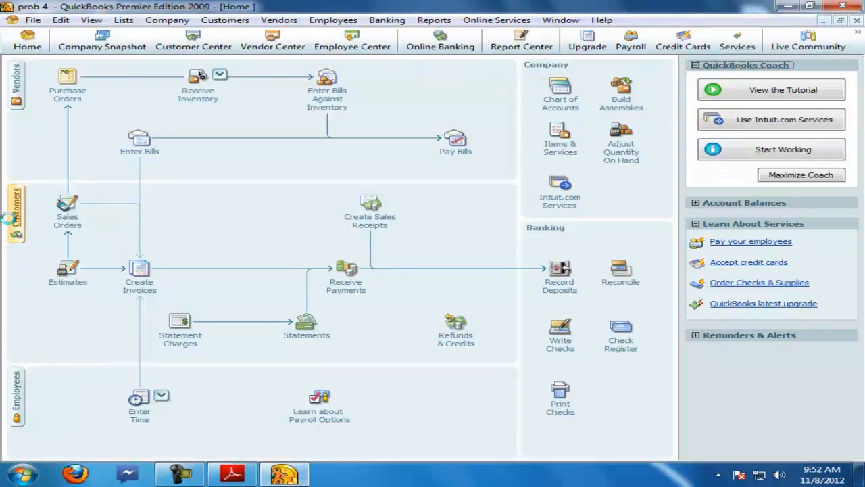
click(12, 223)
right_click(27, 148)
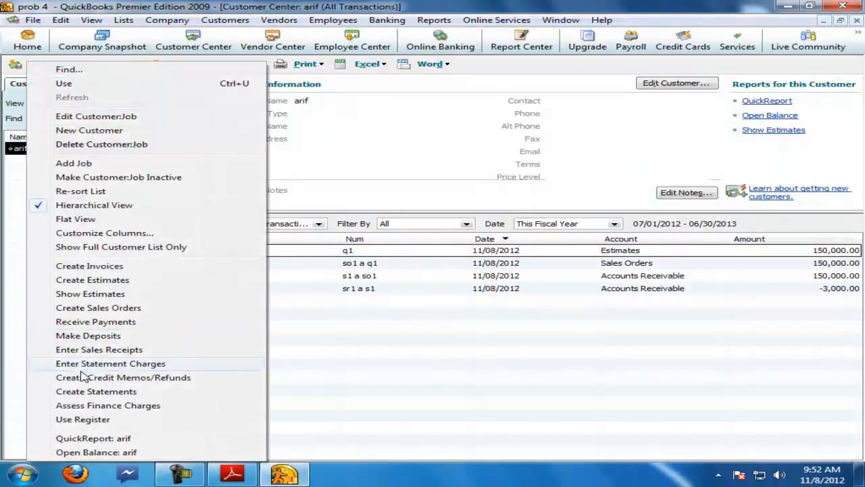
click(96, 322)
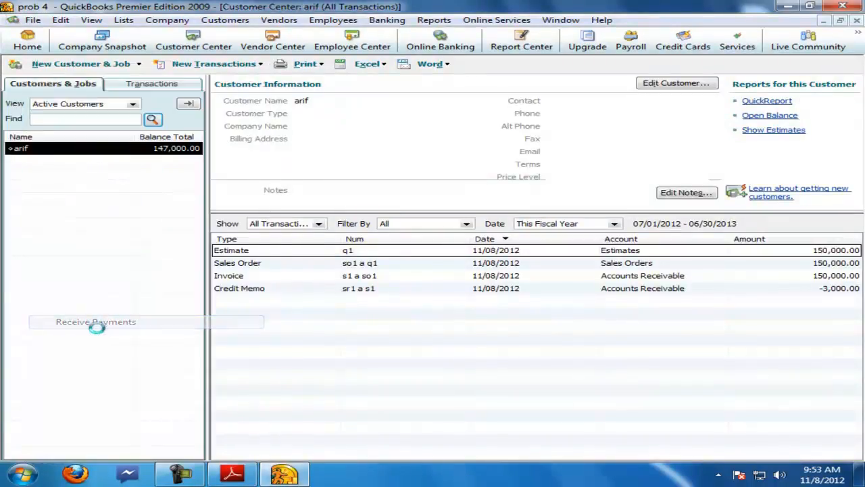
click(370, 220)
click(458, 234)
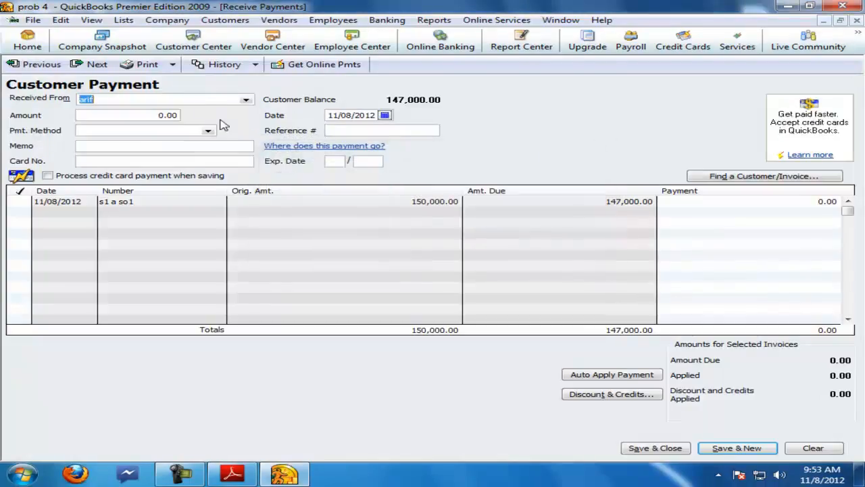
click(20, 202)
click(465, 256)
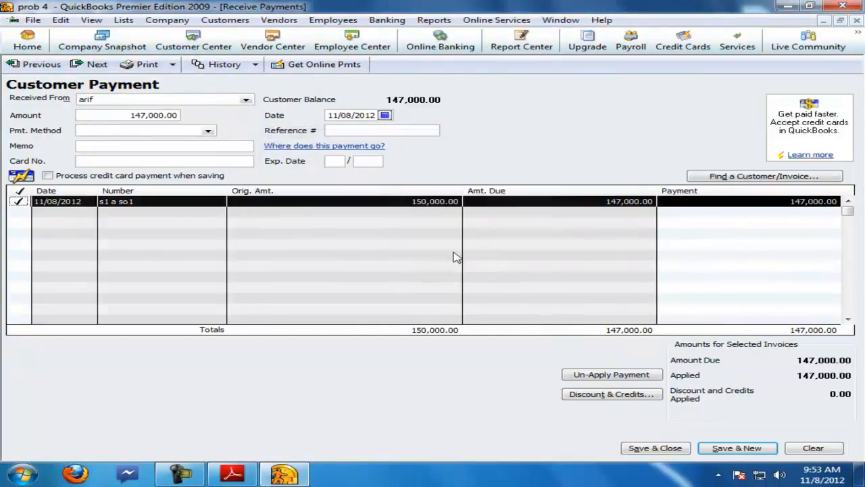
click(231, 473)
click(284, 473)
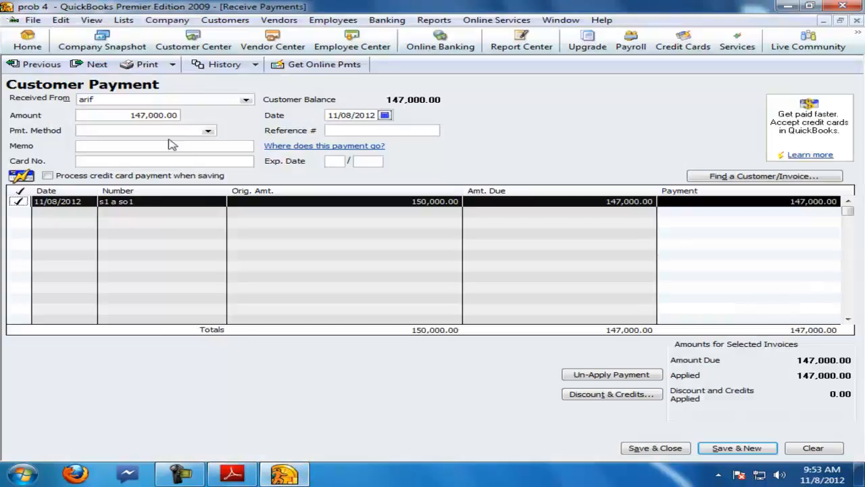
click(742, 206)
drag(738, 201, 863, 206)
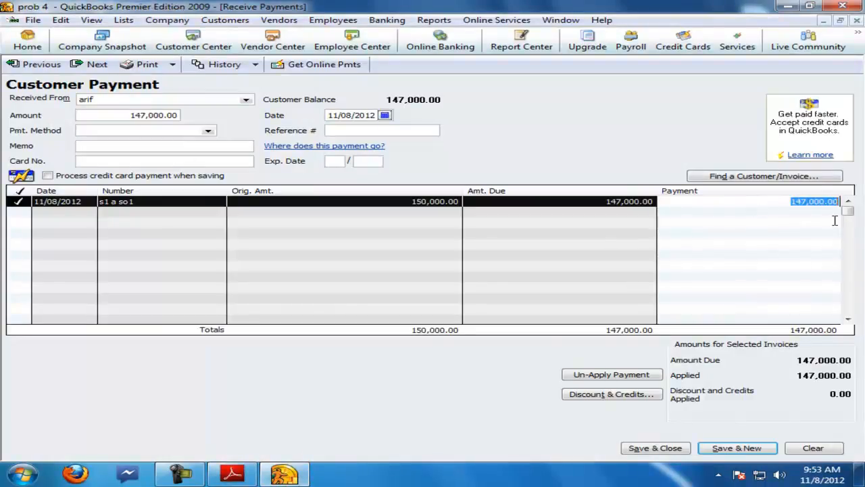
text(50000)
key(Return)
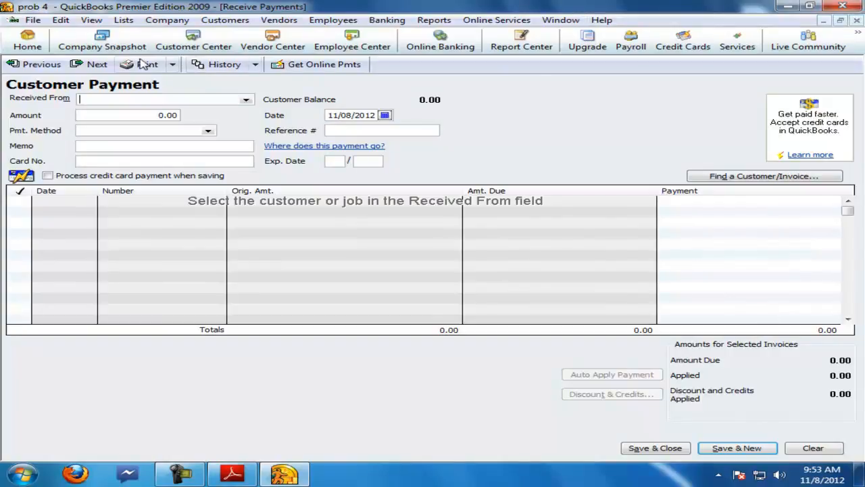
click(39, 65)
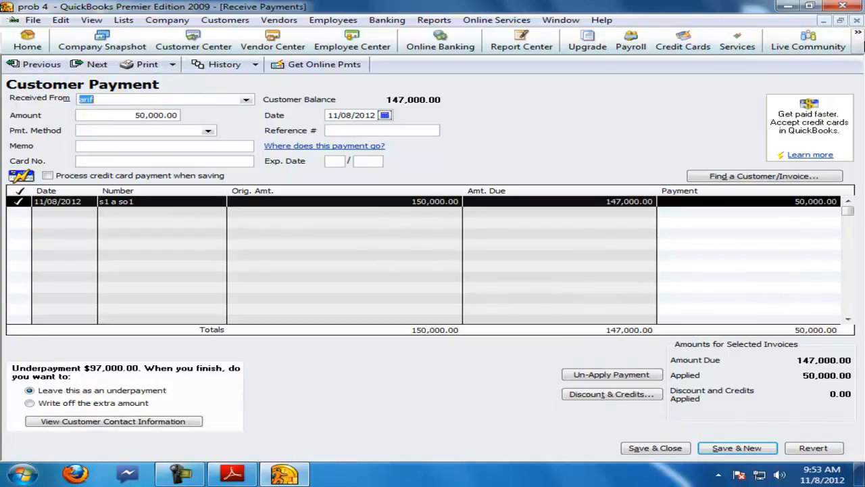
click(856, 20)
Step: Transfer the 50,000 from Undeposited Funds into the bank account and save the transfer
click(386, 20)
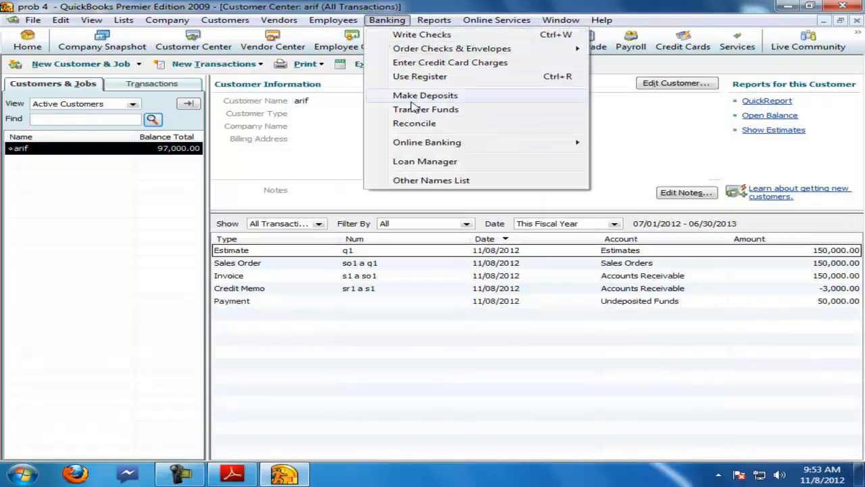
click(414, 110)
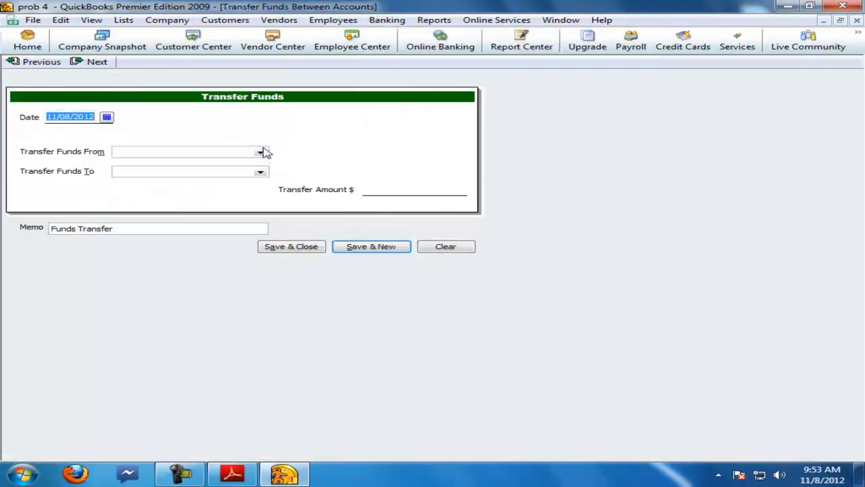
click(262, 151)
click(153, 245)
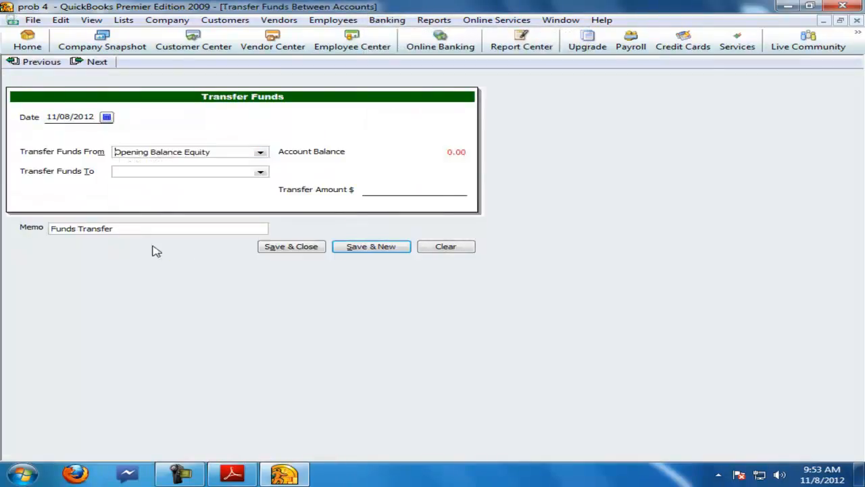
click(256, 154)
click(157, 204)
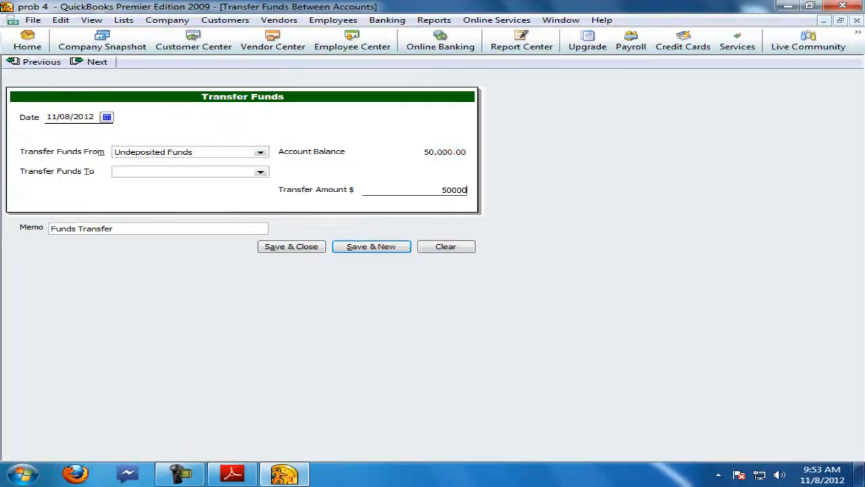
click(260, 171)
click(143, 200)
click(338, 246)
click(857, 21)
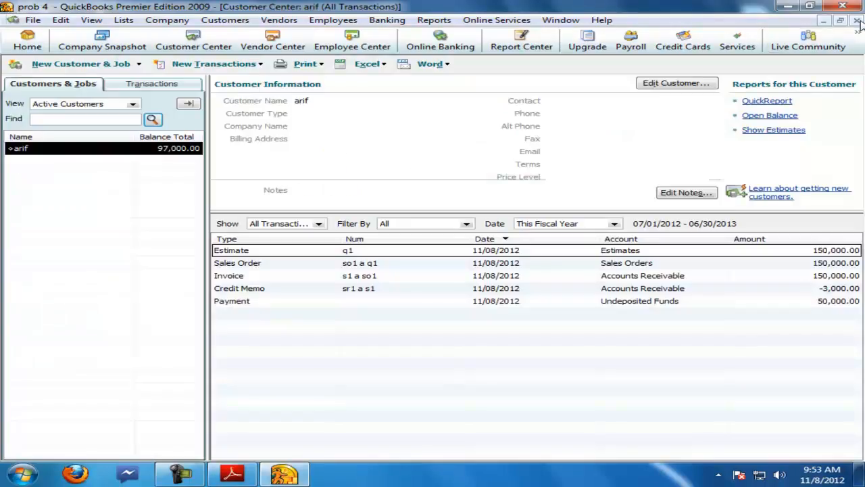
click(857, 20)
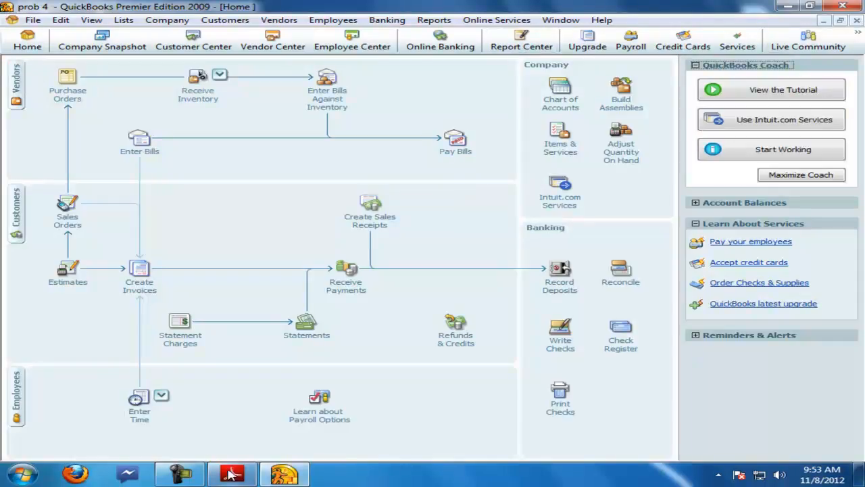
Step: Review the 25-8-2005 cash sale to ali corporation entry in the question PDF
click(229, 473)
drag(134, 353, 501, 353)
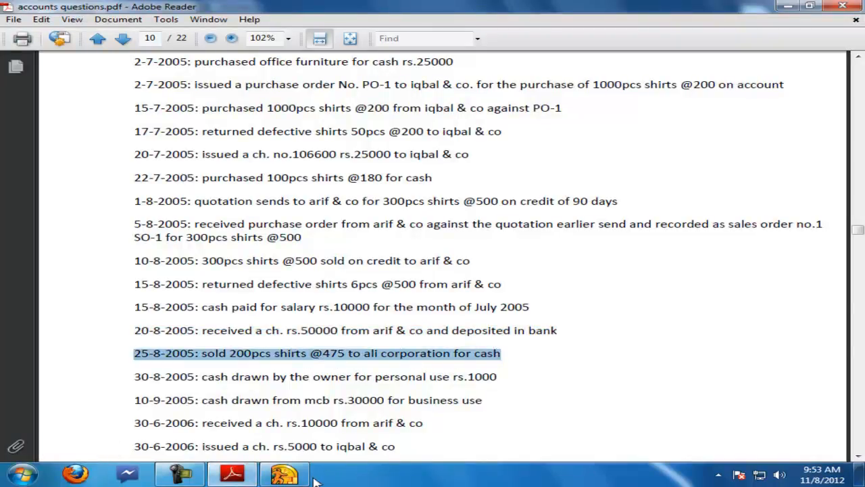
click(288, 474)
Step: Add a new customer named ali
click(15, 85)
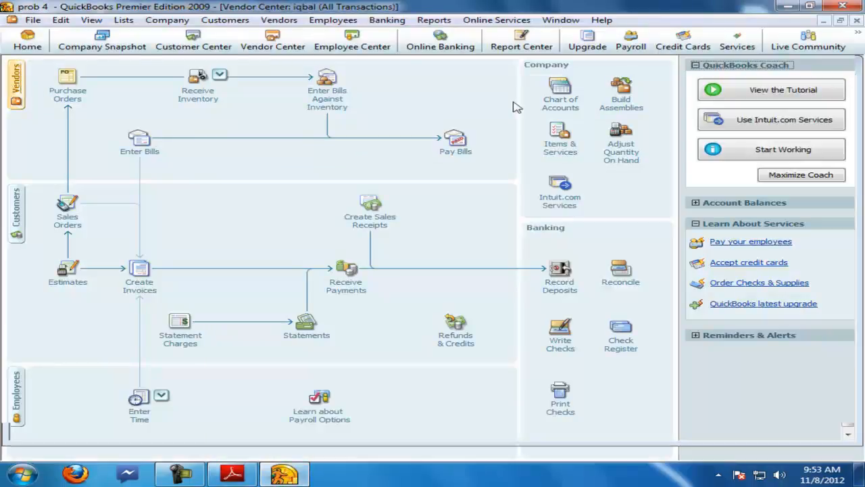
click(857, 21)
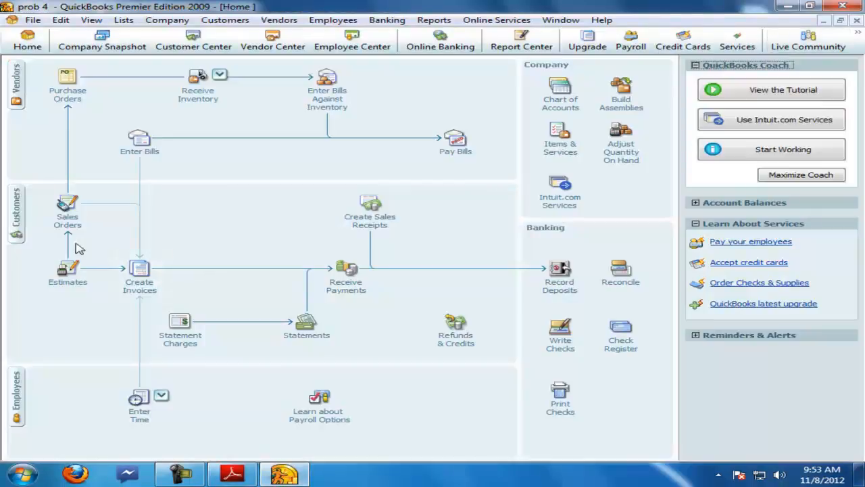
click(18, 222)
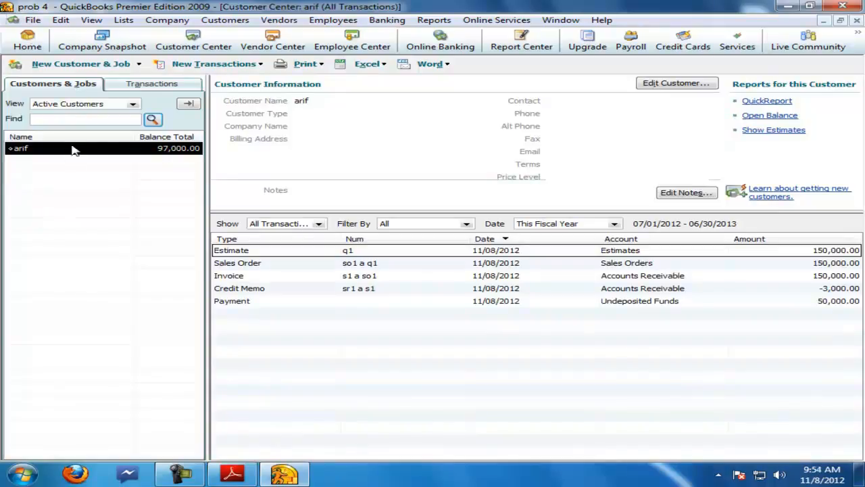
click(74, 64)
click(68, 79)
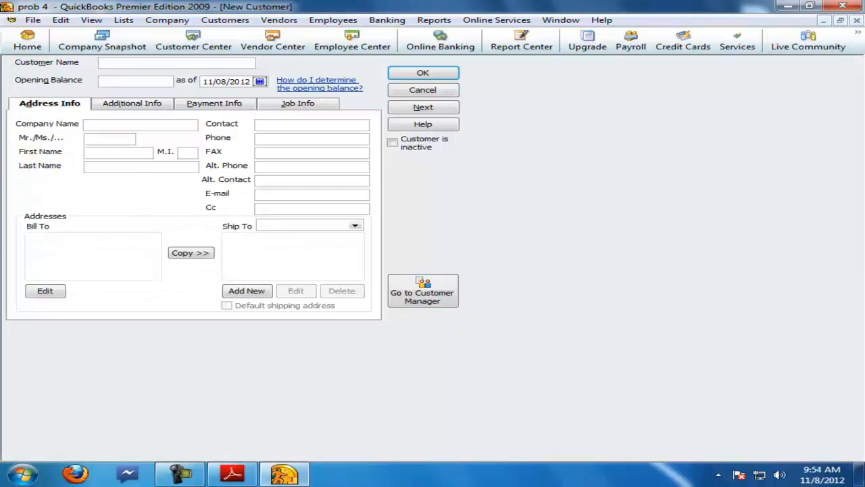
click(422, 72)
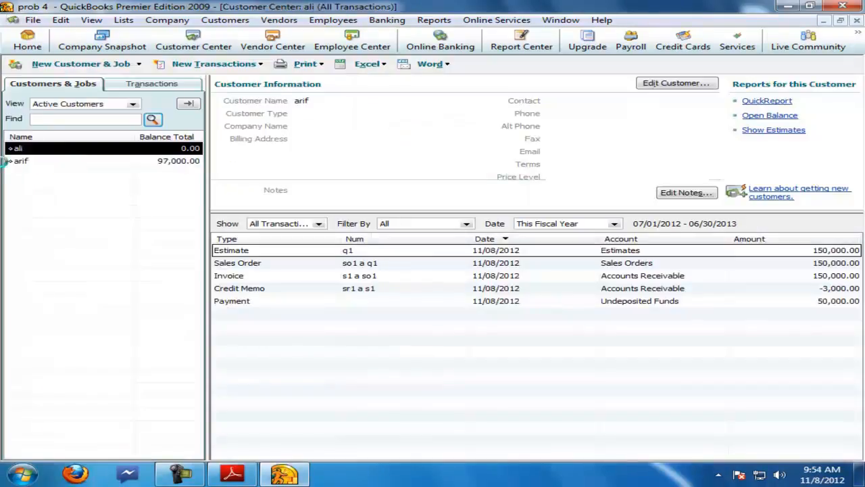
Step: Create invoice s2 for ali with 200 shirts at a rate of 475 and save it
right_click(20, 150)
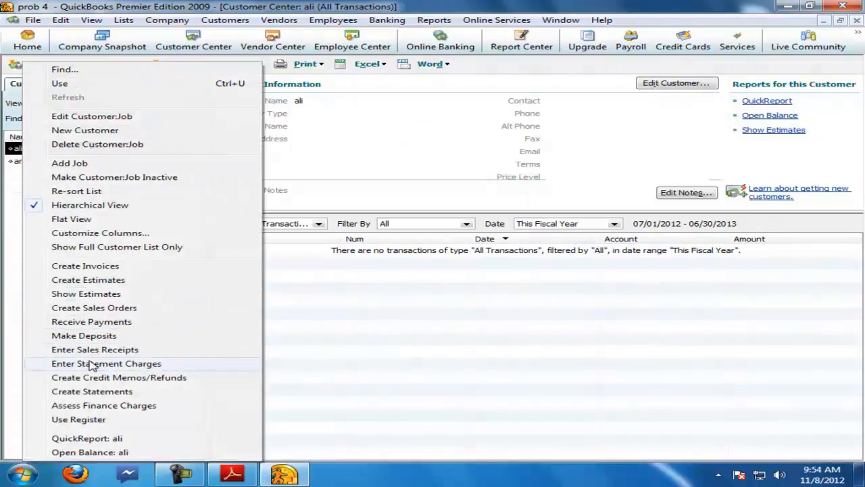
click(97, 266)
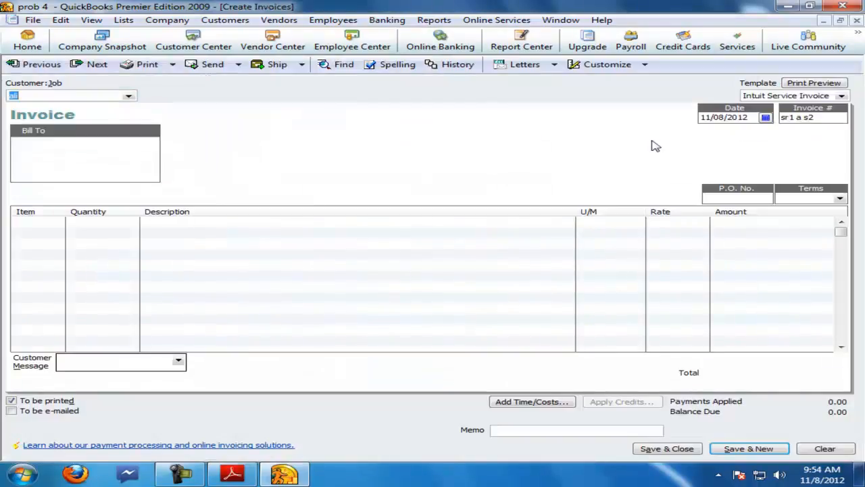
click(814, 119)
text(s2)
click(48, 220)
click(233, 476)
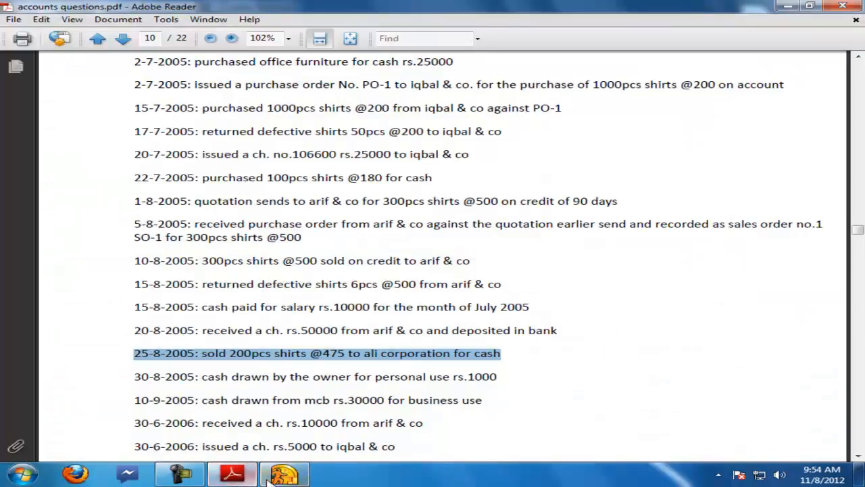
click(271, 476)
text(shirts)
key(Tab)
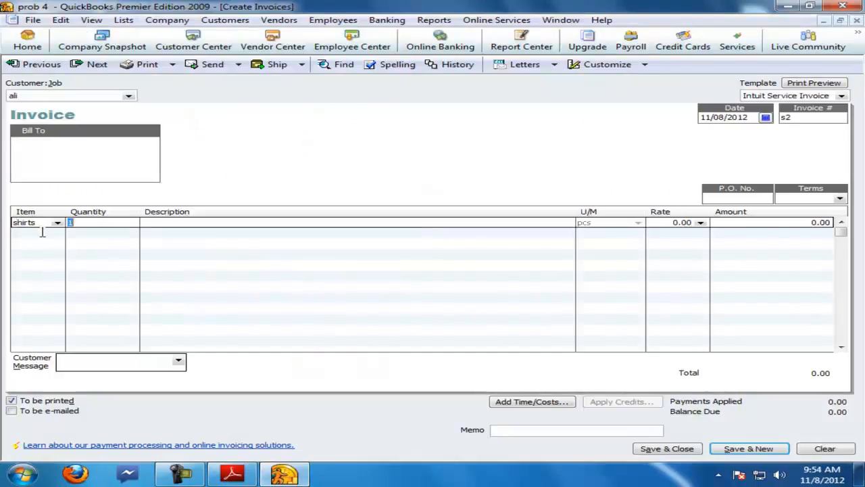
key(Tab)
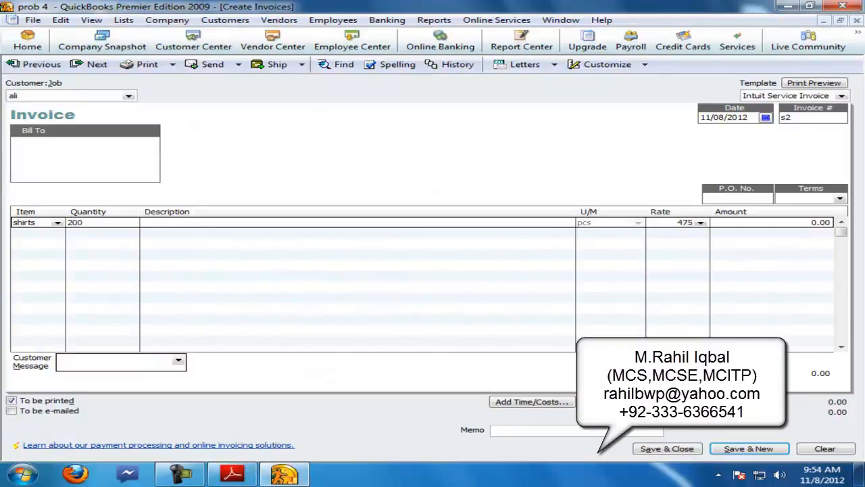
key(Tab)
key(Return)
click(857, 21)
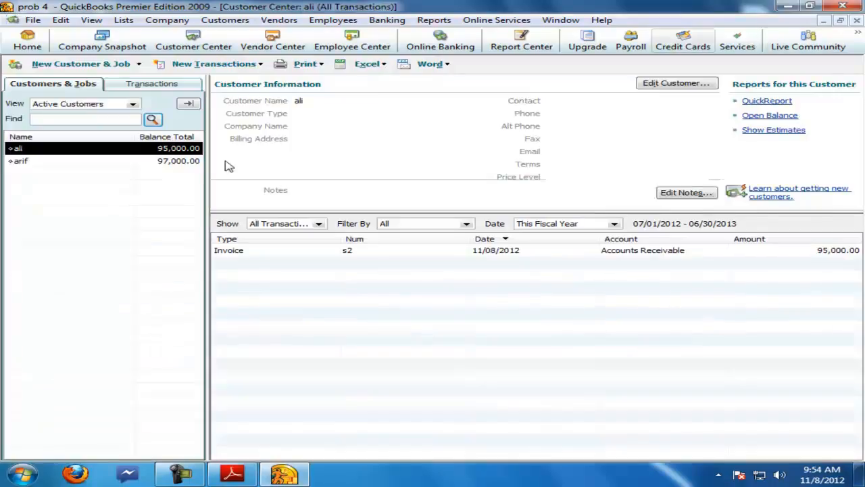
Step: Receive a 95,000 payment from ali against invoice s2 and save it
right_click(26, 153)
click(88, 324)
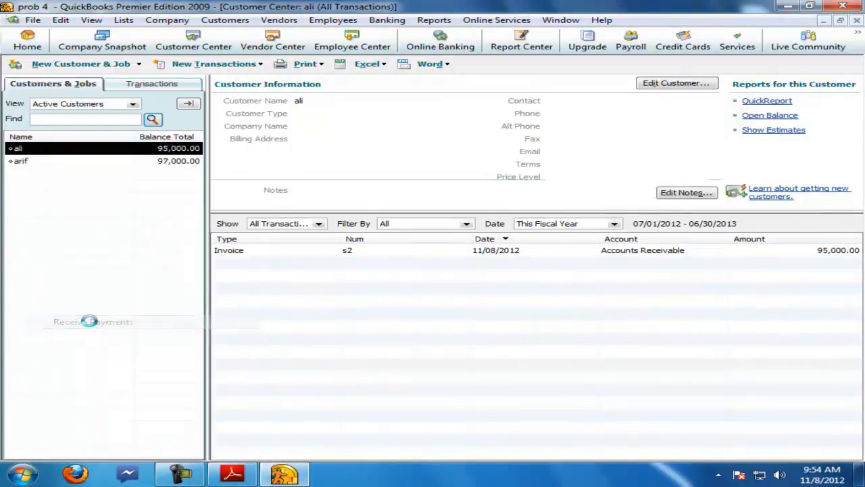
click(737, 66)
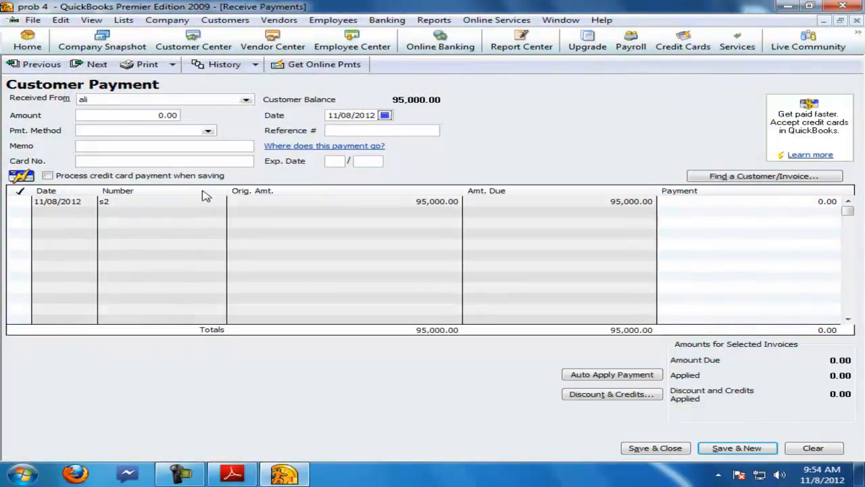
click(23, 200)
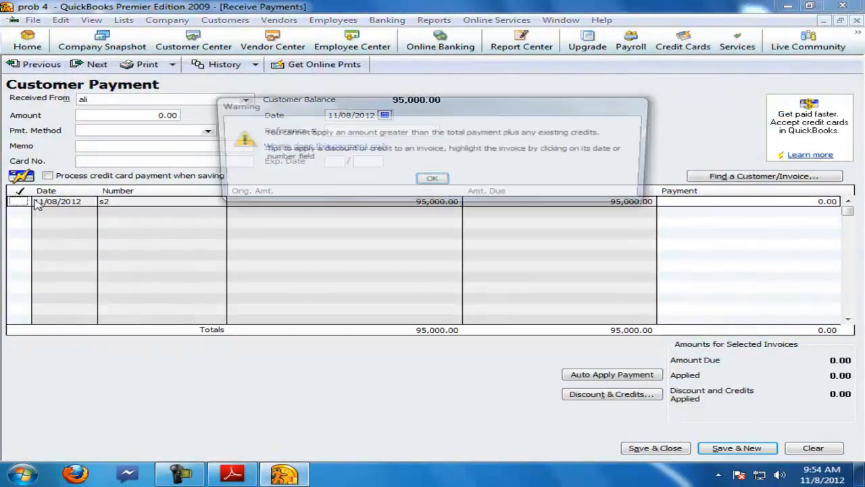
click(433, 179)
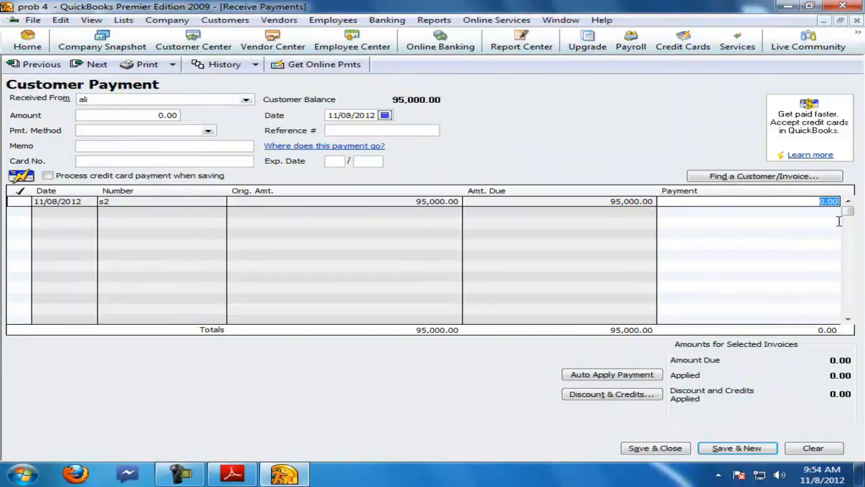
key(Return)
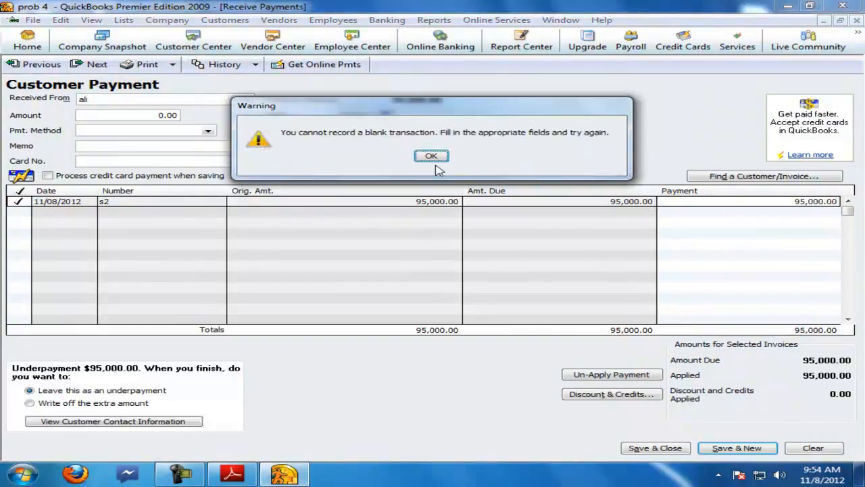
click(434, 155)
click(149, 115)
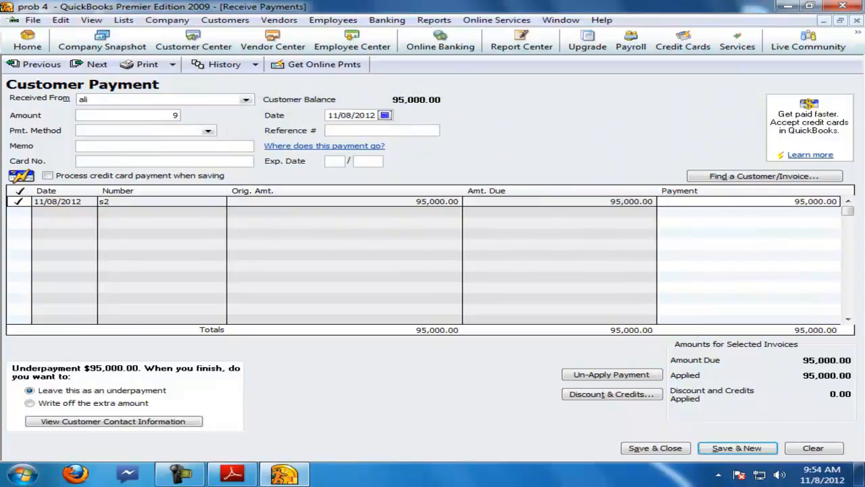
key(Return)
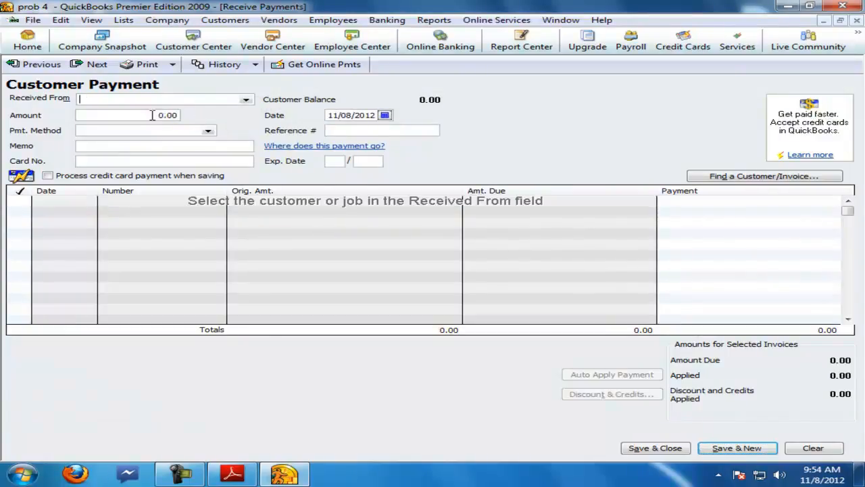
Step: Transfer 95,000 from Undeposited Funds to the cash account, save the transfer and close the window
click(352, 22)
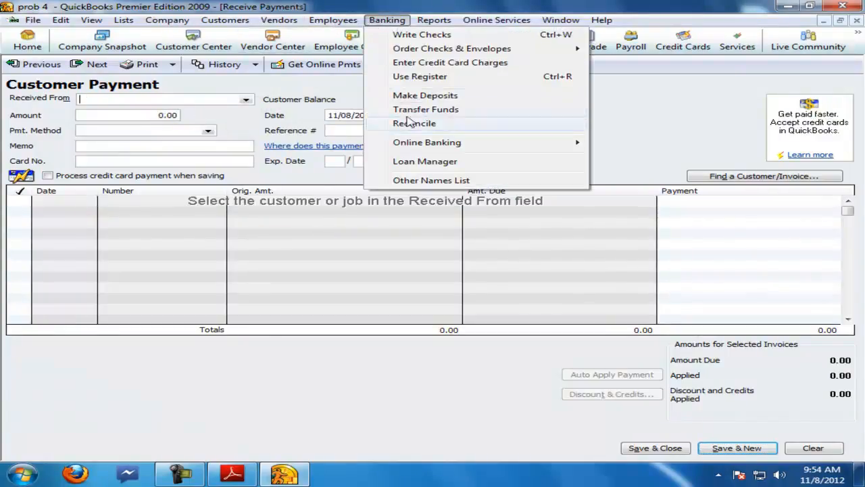
click(399, 107)
click(260, 152)
click(260, 152)
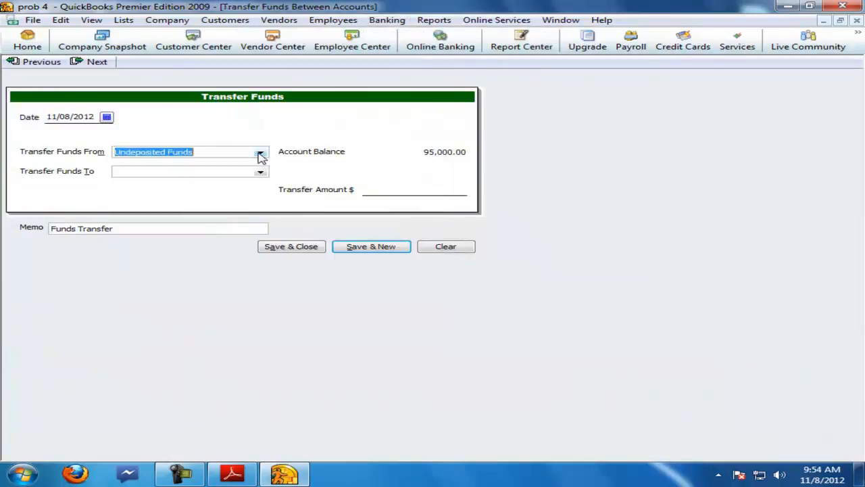
click(260, 172)
click(130, 207)
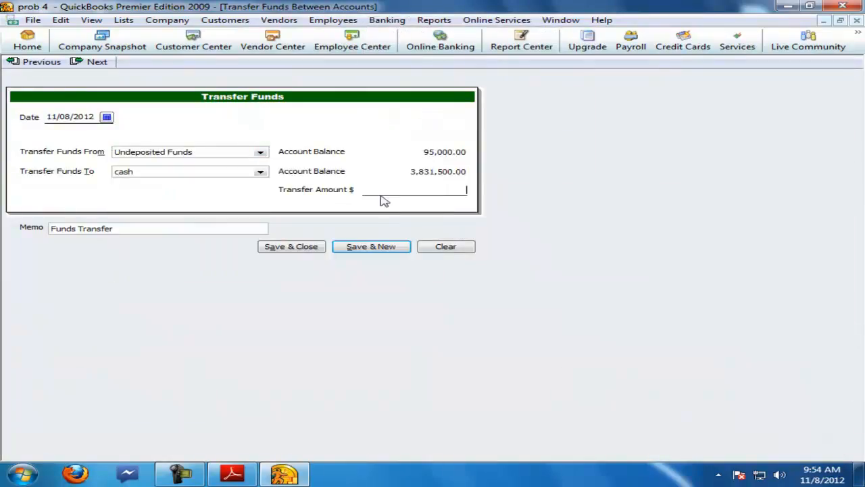
text(9500)
key(Return)
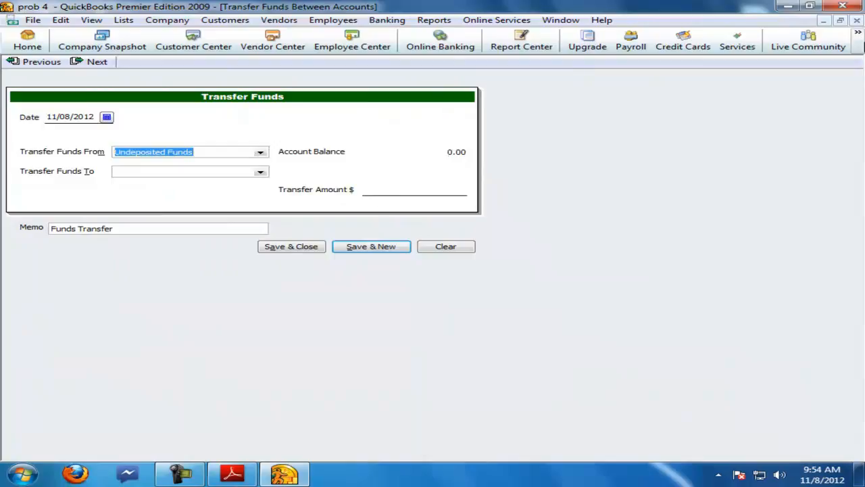
click(857, 21)
click(857, 21)
click(856, 21)
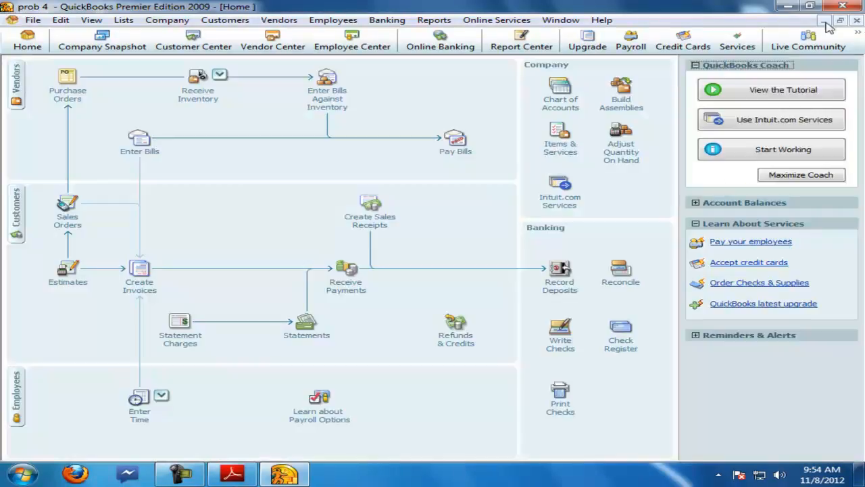
Step: Review the 30-8-2005 owner's personal cash drawing entry in the question PDF
click(242, 474)
scroll(199, 384, down, 1)
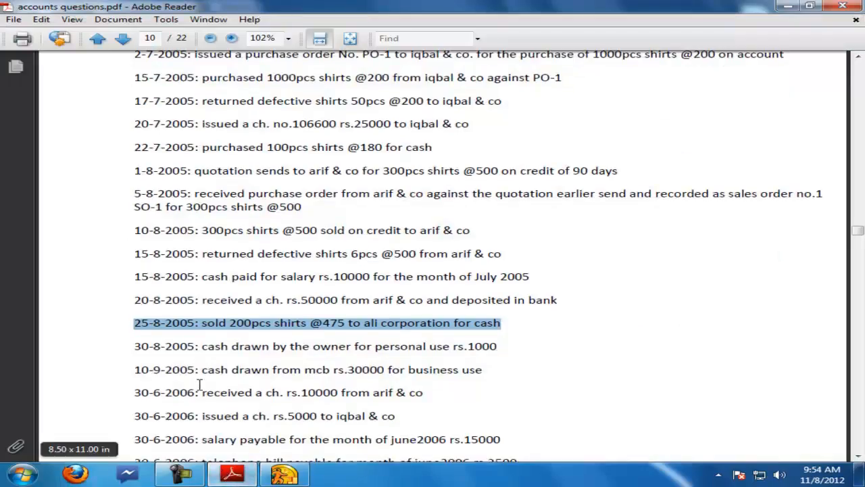
drag(134, 346, 504, 346)
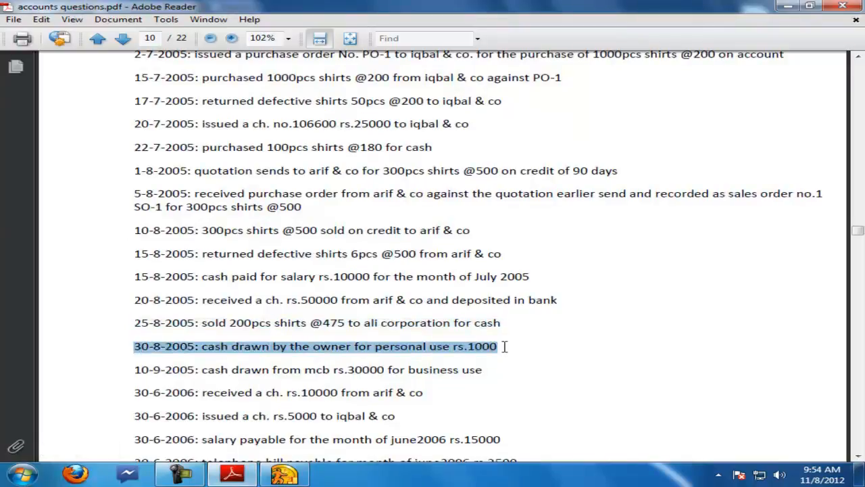
Step: Open a general journal entry and add a new Equity account named drawing for its first line
click(284, 475)
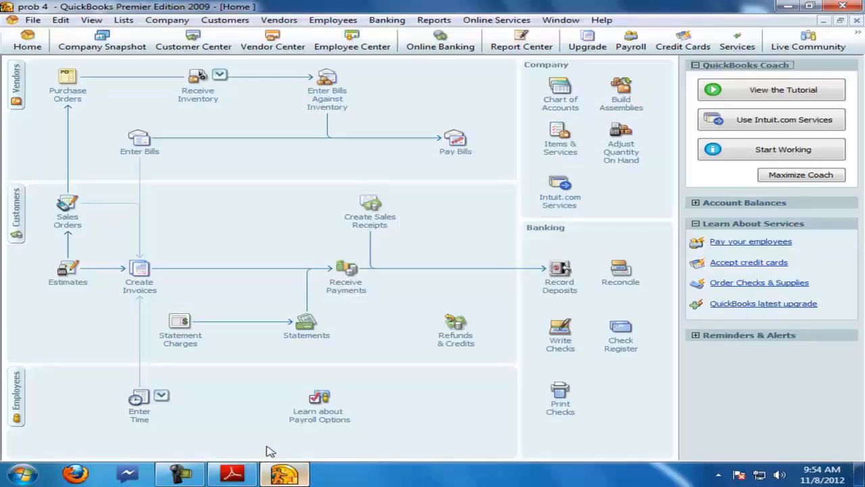
click(167, 20)
click(184, 218)
click(154, 119)
click(61, 131)
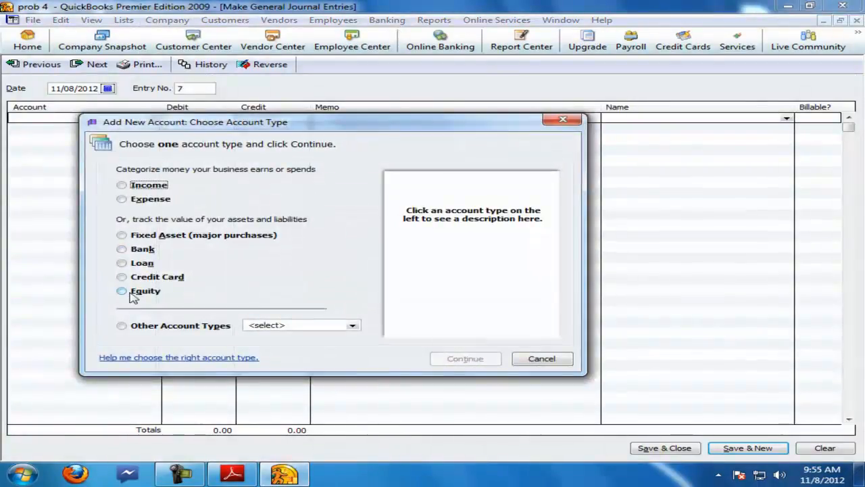
click(134, 295)
click(462, 358)
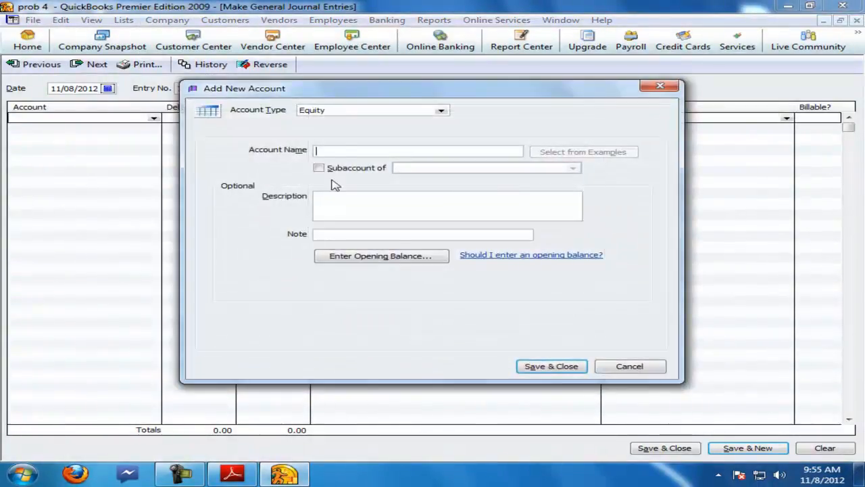
text(dr)
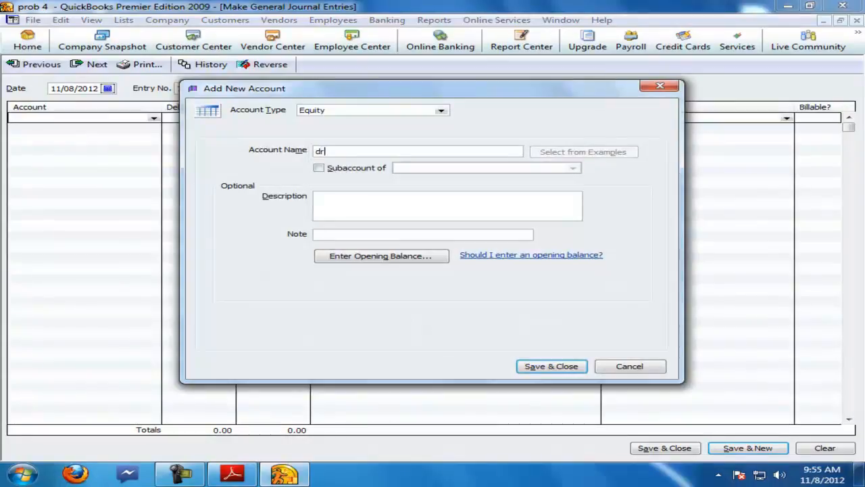
text(awing)
key(Return)
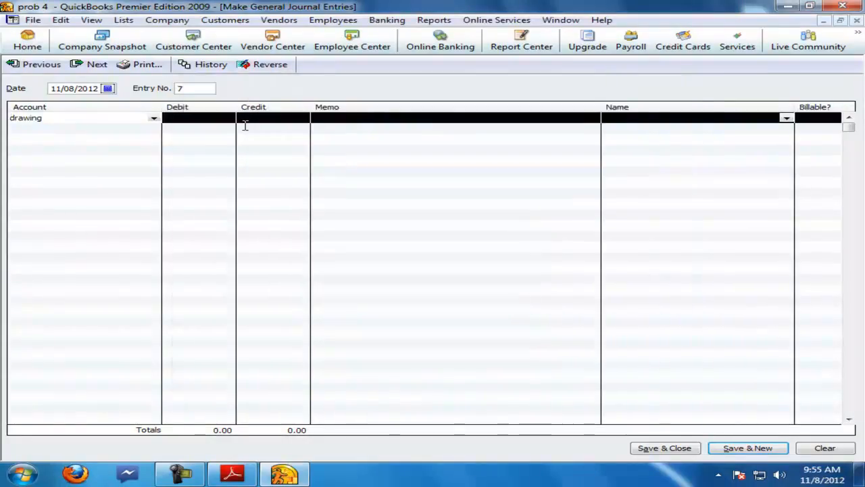
Step: Debit drawing 1000 and credit cash 1,000 in the journal entry, then save it
text(1000)
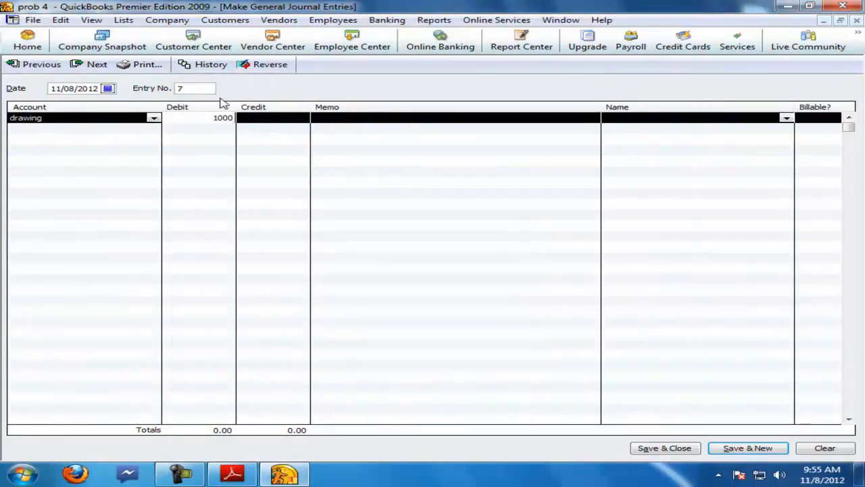
key(Tab)
click(144, 127)
text(cash)
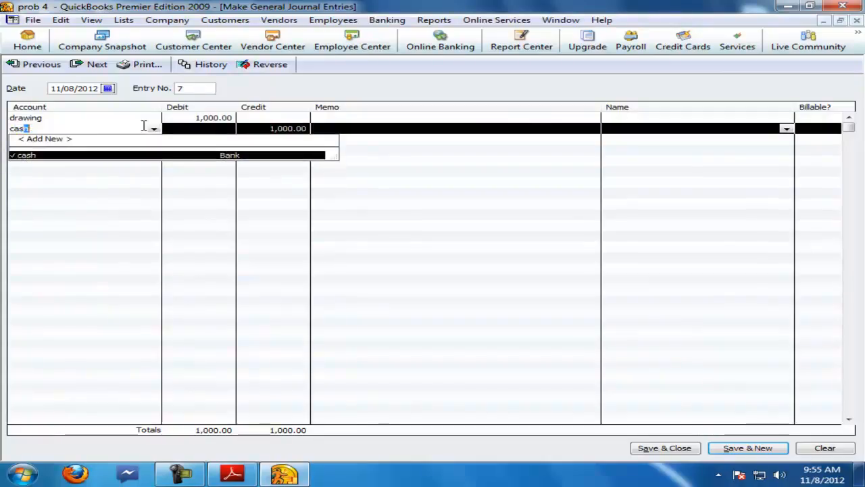
key(Return)
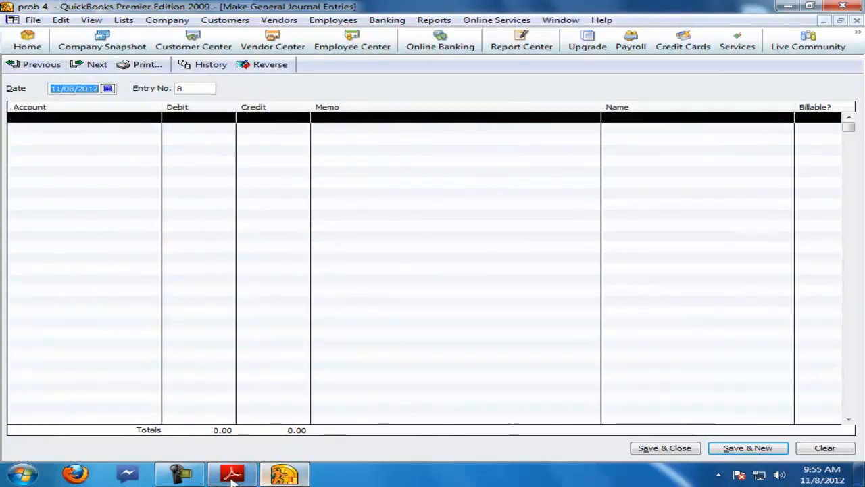
Step: Review the 10-9-2005 cash drawn from mcb entry in the question PDF
click(232, 473)
drag(135, 370, 479, 366)
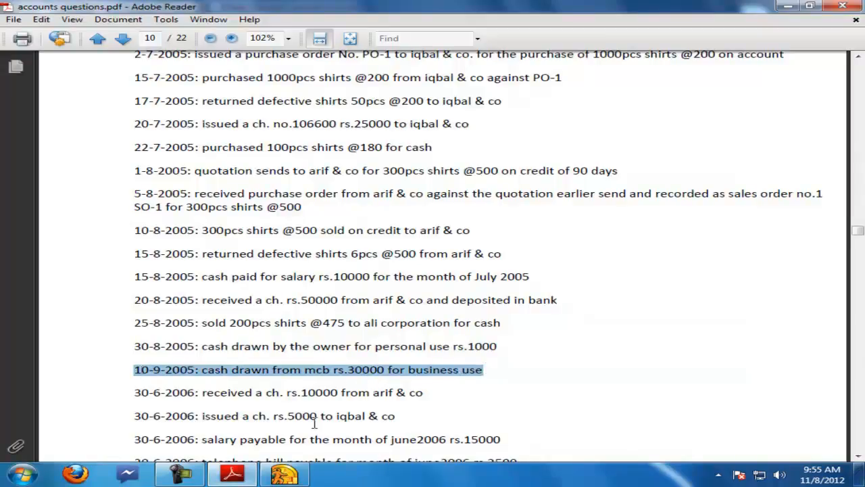
Step: Enter a journal entry debiting cash 30000 and crediting bank 30,000
click(284, 473)
click(87, 119)
text(cash)
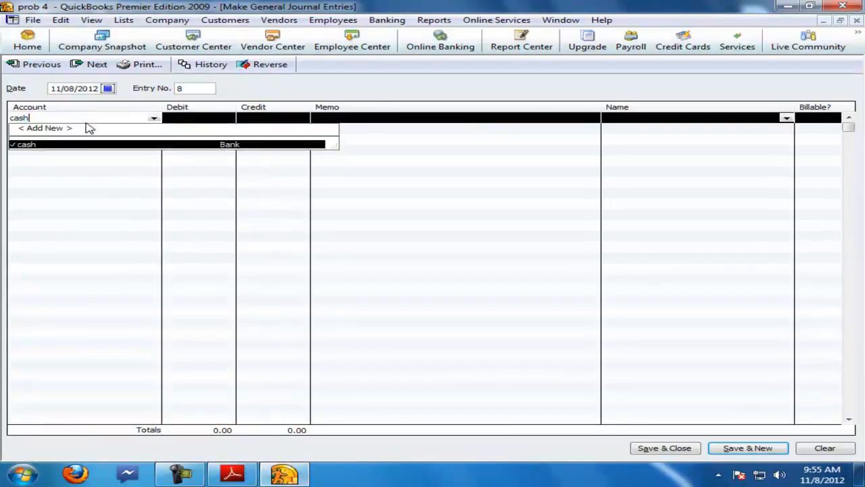
key(Tab)
text(30000)
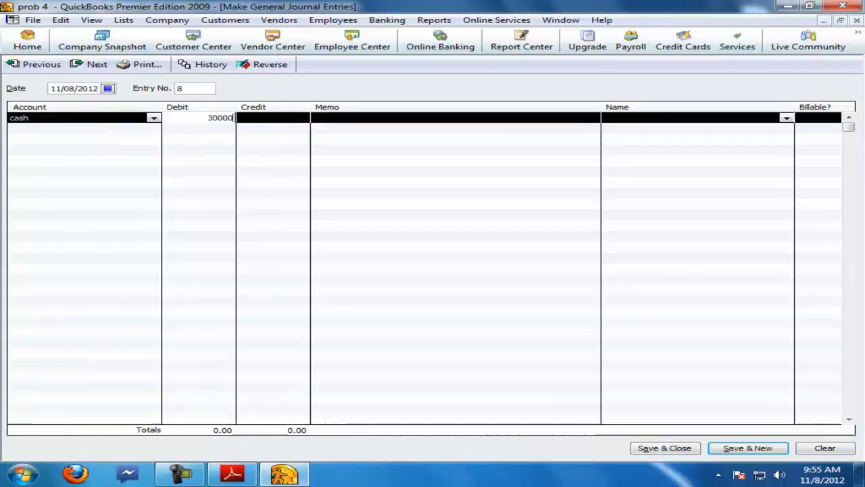
click(72, 133)
text(ba)
key(Tab)
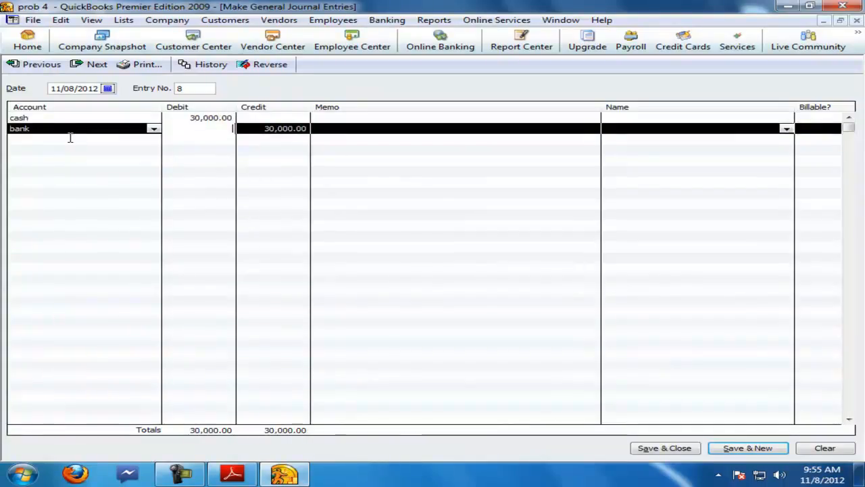
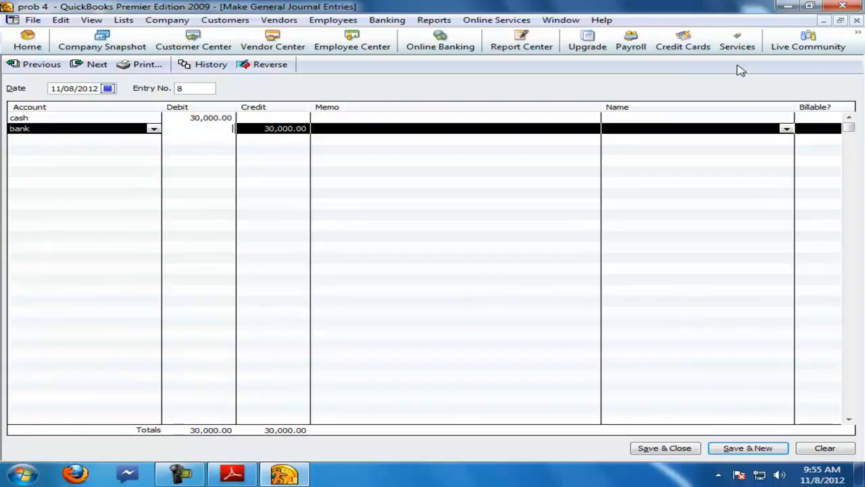
Step: Save the cash and bank journal entry and close the journal entry window
key(Return)
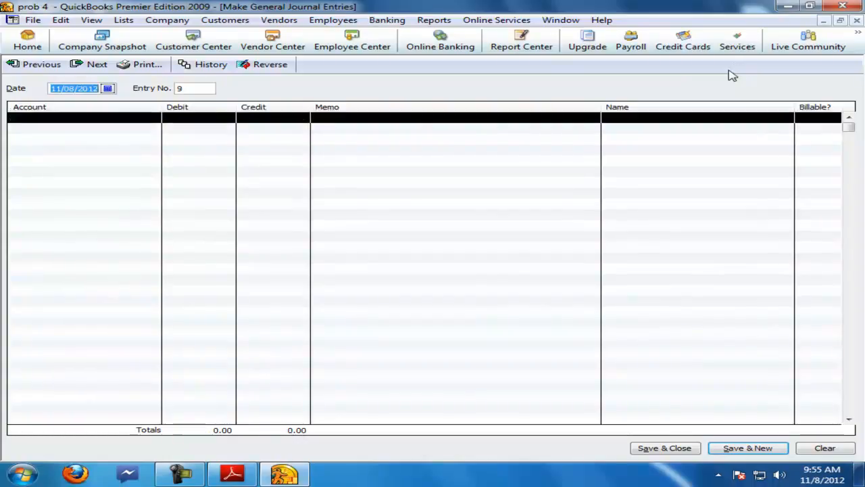
key(Escape)
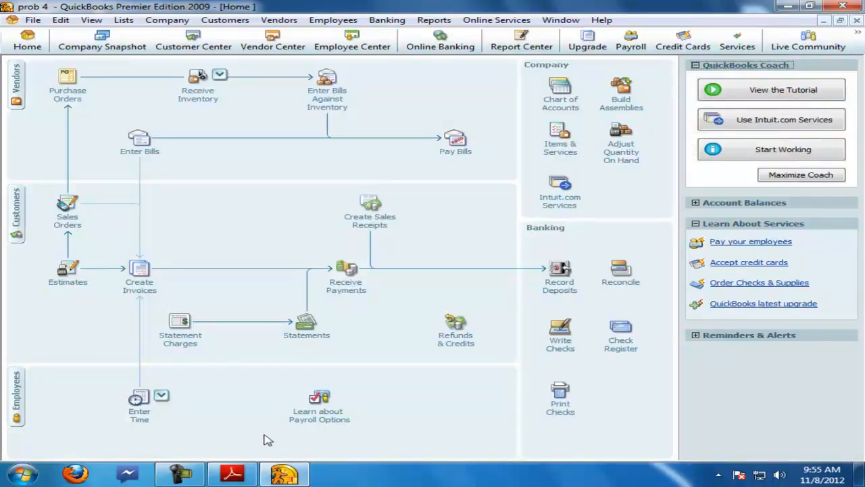
Step: Receive a 10,000 check payment from arif applied to invoice s1 a so1 and save it
click(232, 473)
scroll(223, 439, down, 1)
drag(133, 332, 443, 331)
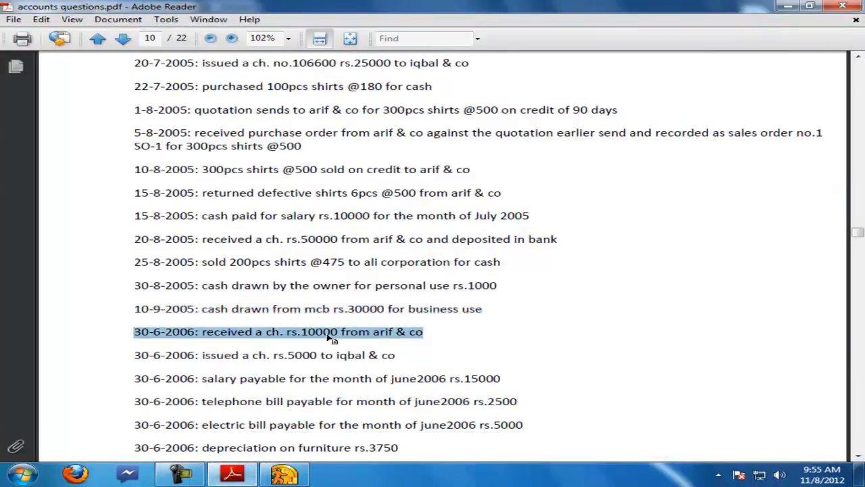
click(284, 473)
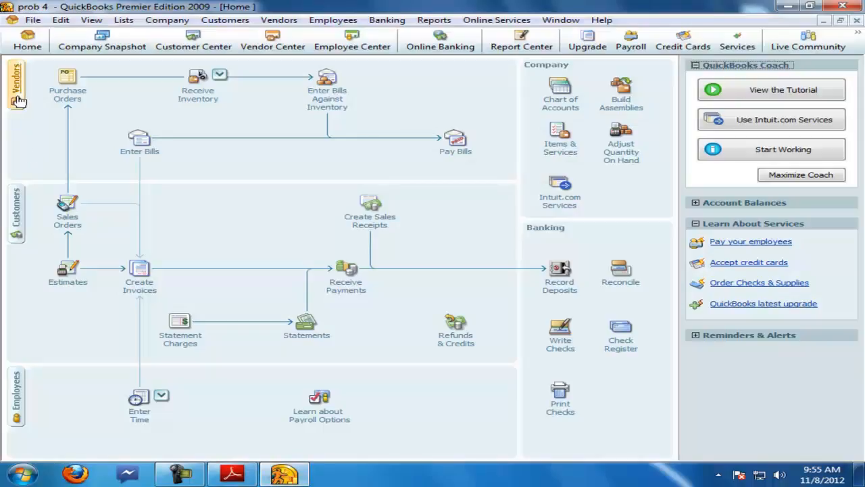
click(15, 205)
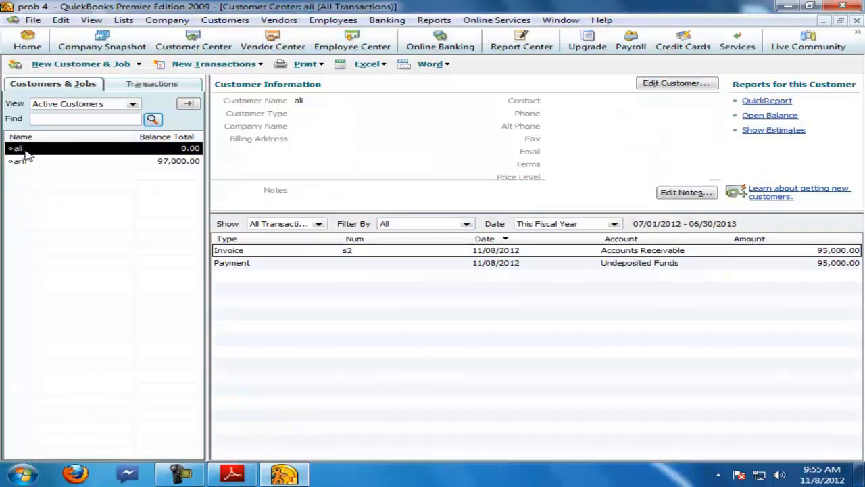
click(21, 163)
right_click(22, 167)
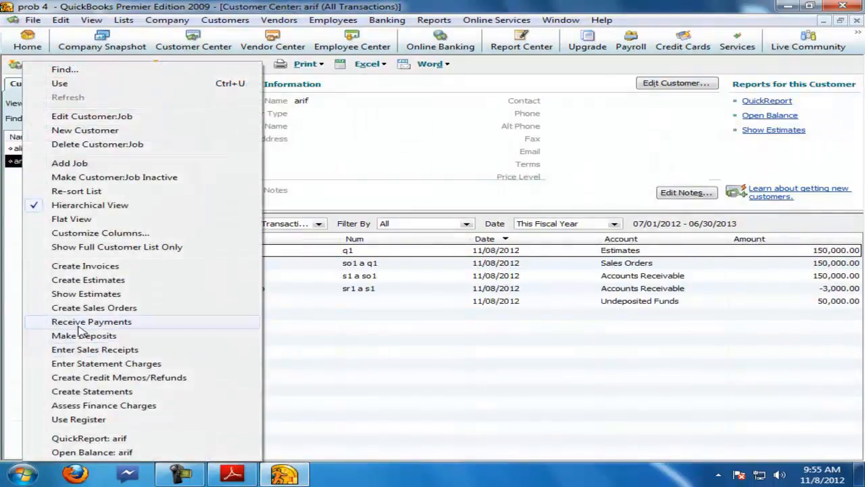
click(78, 321)
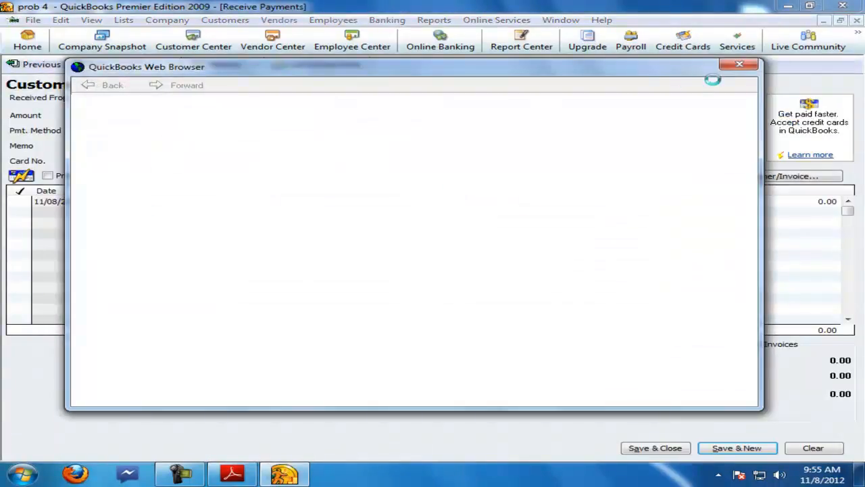
click(739, 66)
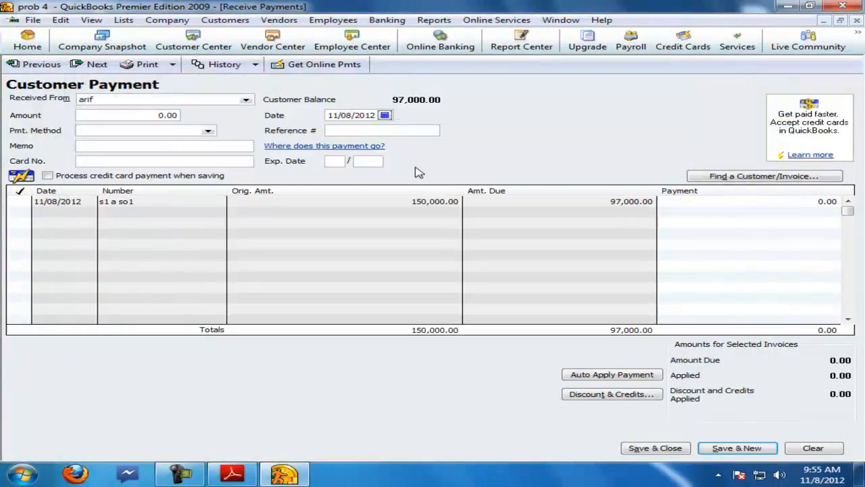
click(20, 201)
click(433, 178)
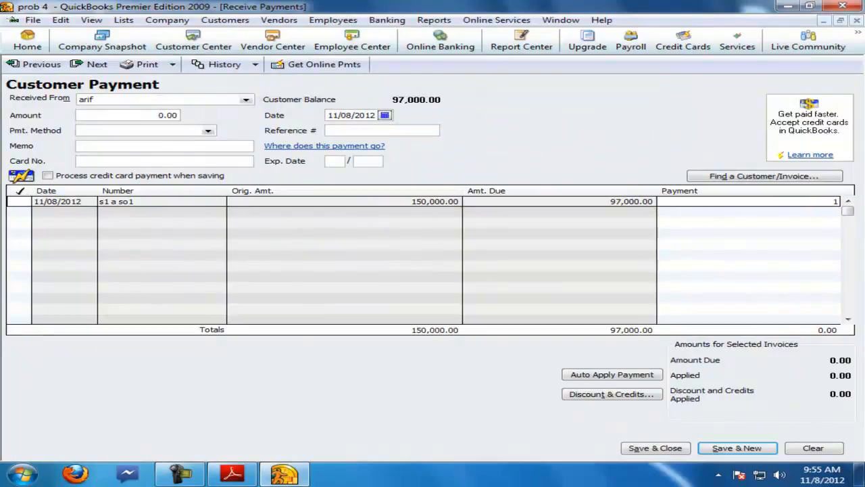
click(158, 114)
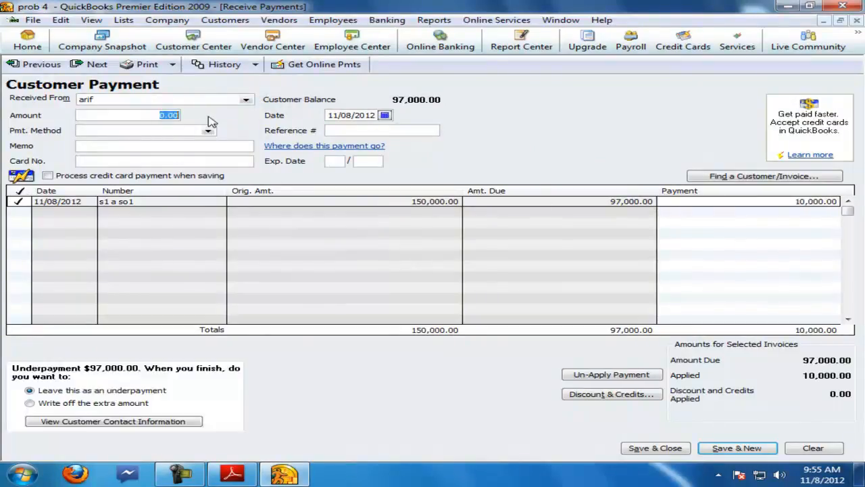
text(10000)
click(164, 131)
click(207, 131)
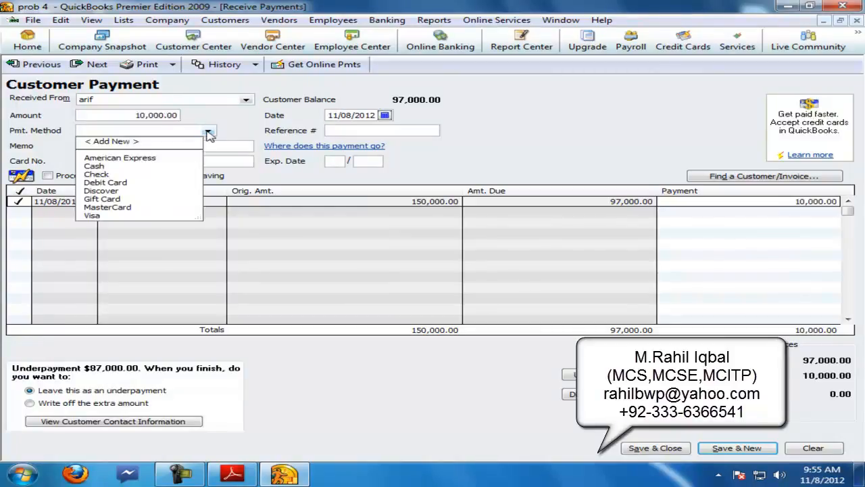
click(107, 175)
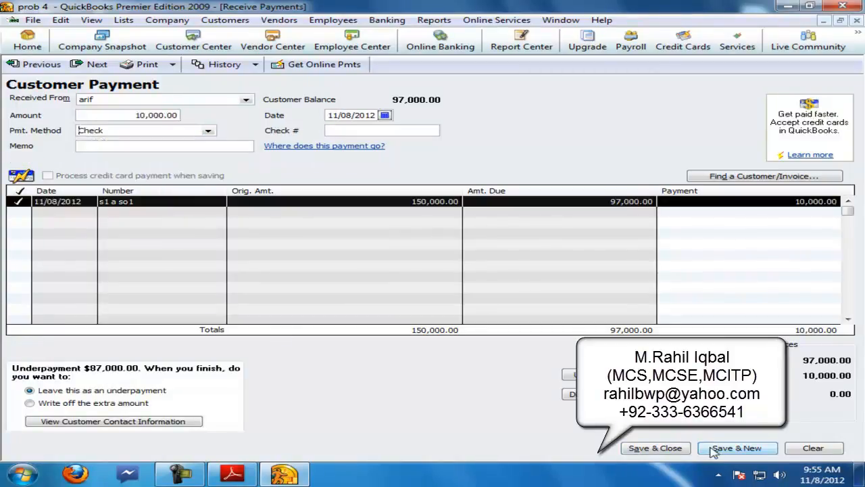
click(707, 452)
Step: Transfer the undeposited funds into the bank account and close the open windows
click(384, 20)
click(408, 111)
click(262, 174)
click(157, 197)
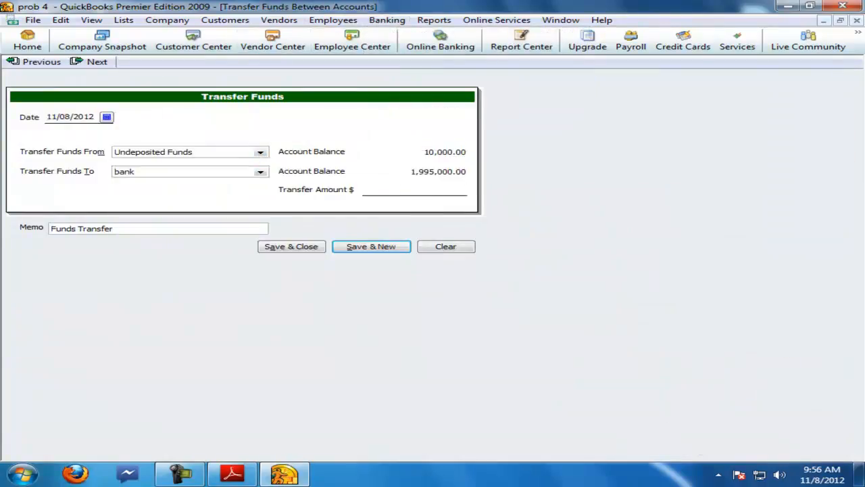
key(Return)
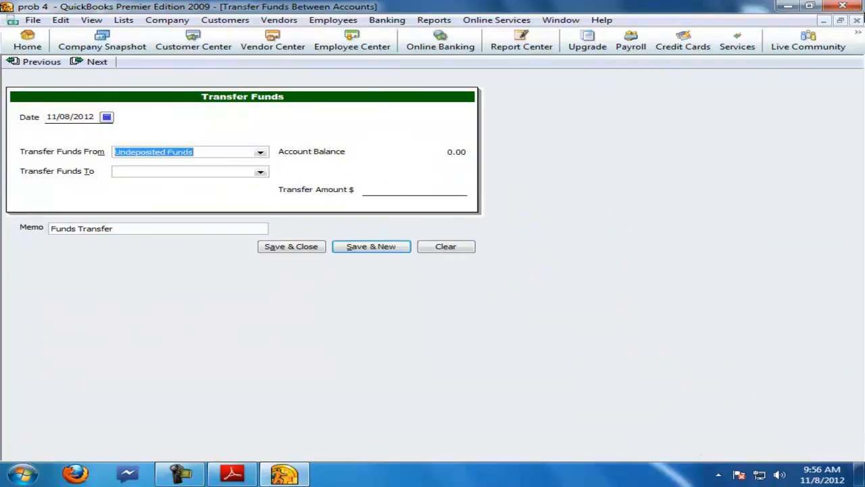
click(856, 20)
click(856, 20)
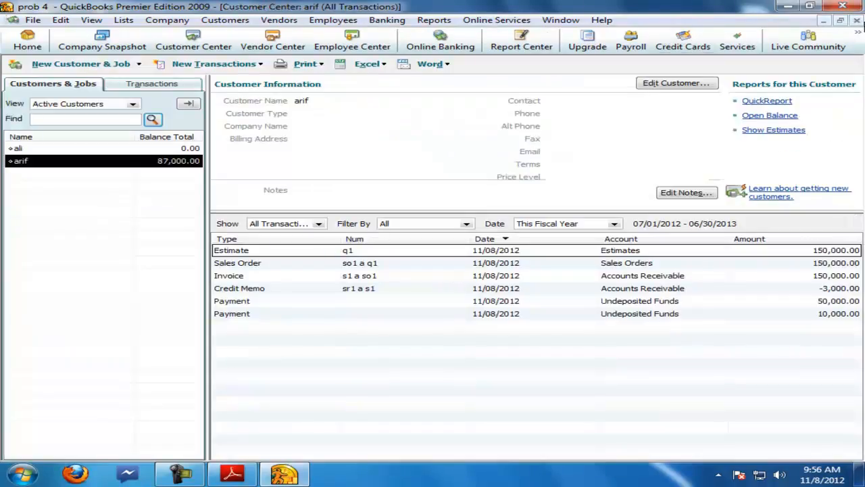
click(856, 20)
click(856, 20)
click(28, 39)
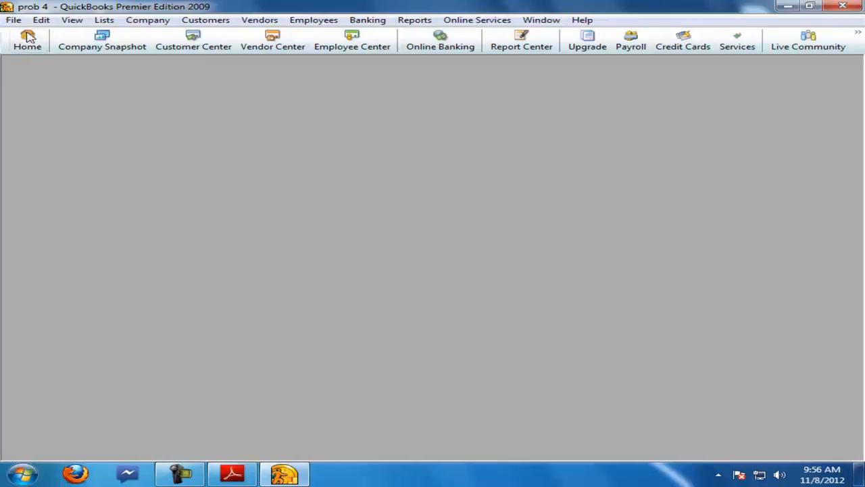
Step: Pay 5,000 of iqbal's bill p1 a po1 from the bank account and close the vendor center
click(232, 473)
drag(136, 295, 416, 295)
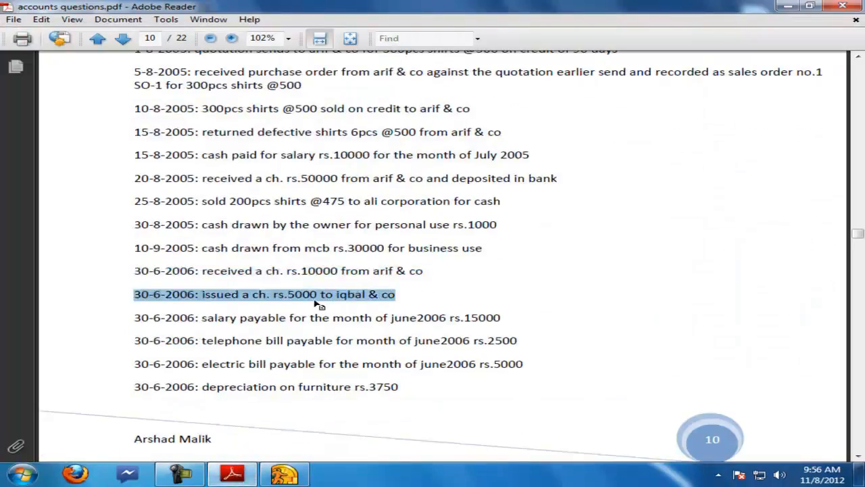
click(284, 473)
click(24, 107)
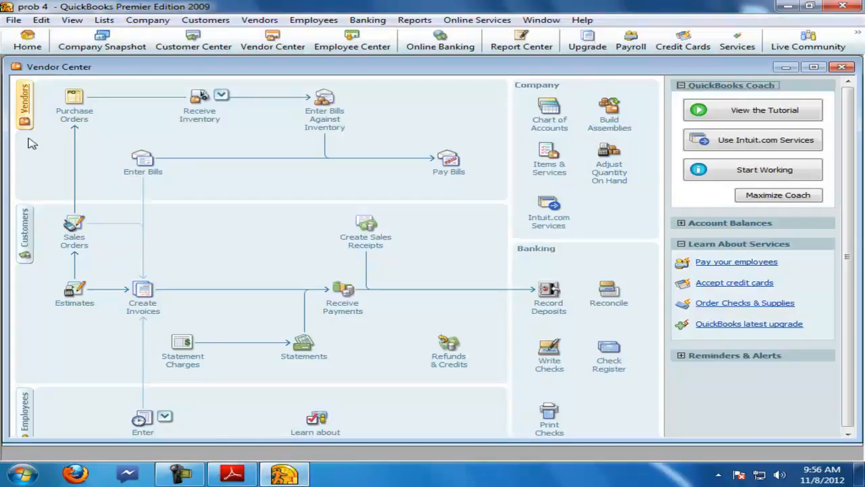
right_click(25, 169)
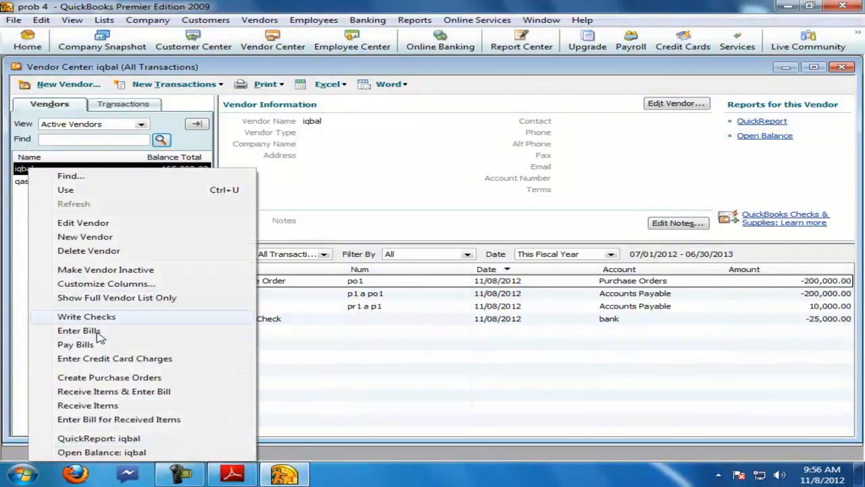
click(80, 345)
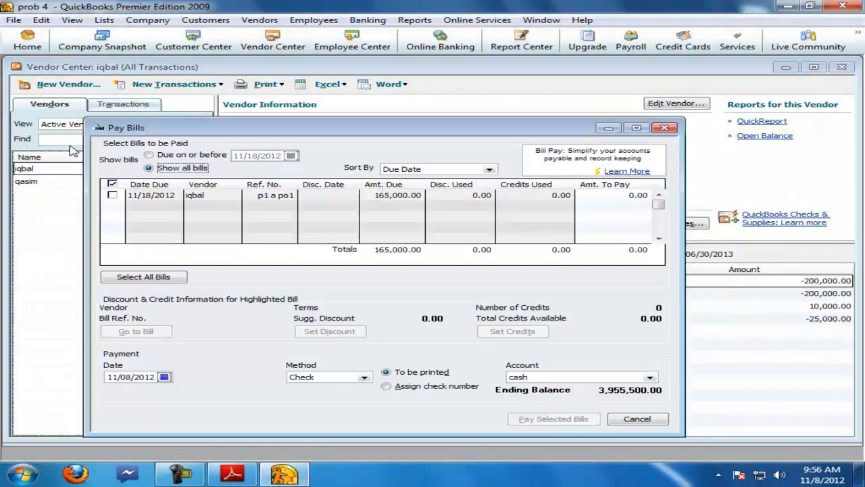
double_click(277, 132)
click(26, 114)
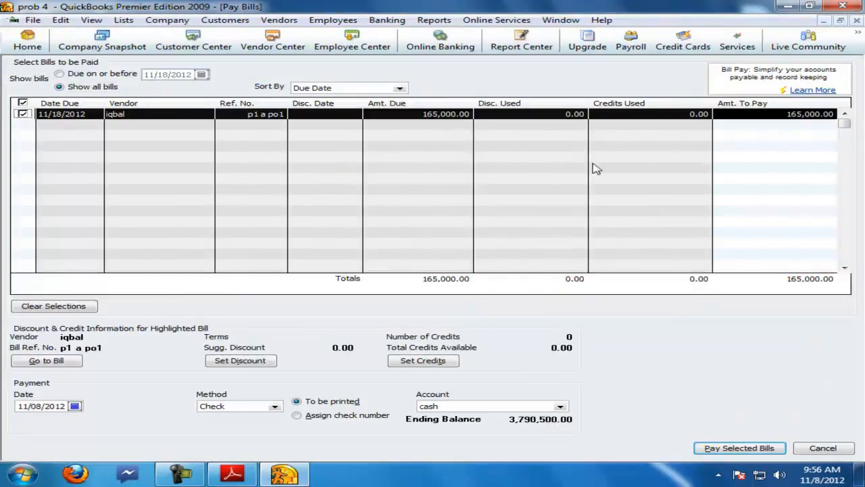
click(756, 115)
text(5,0)
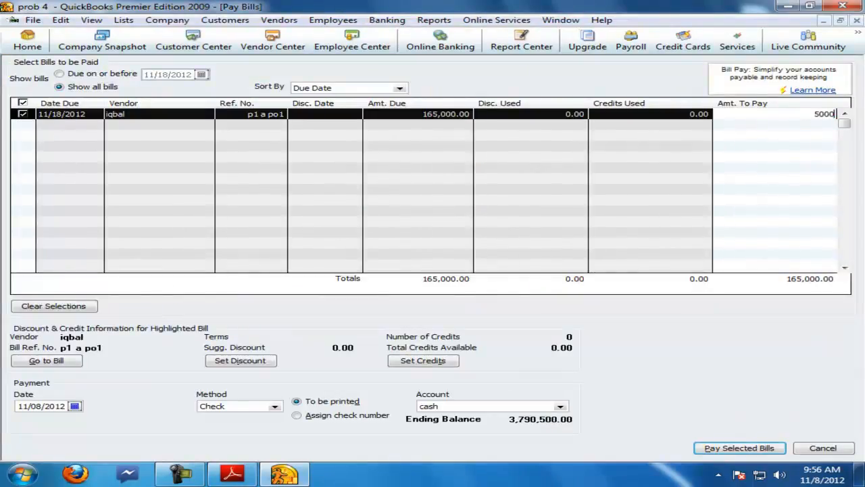
text(00)
click(561, 408)
click(436, 437)
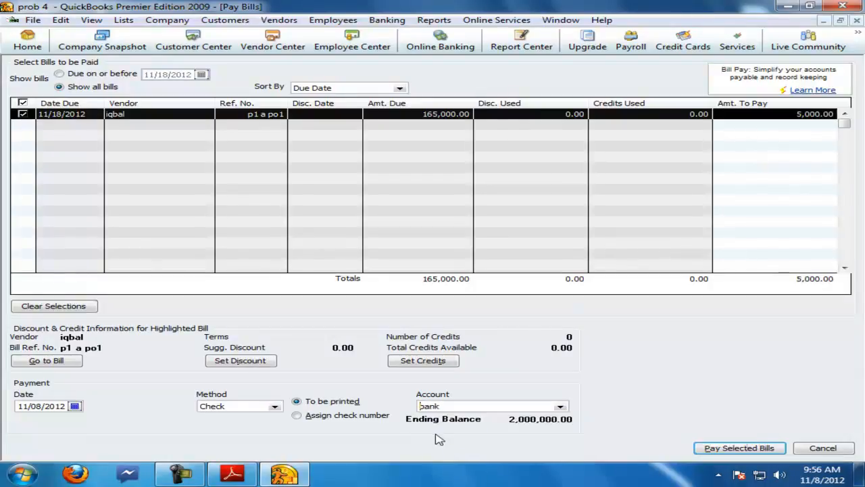
click(739, 447)
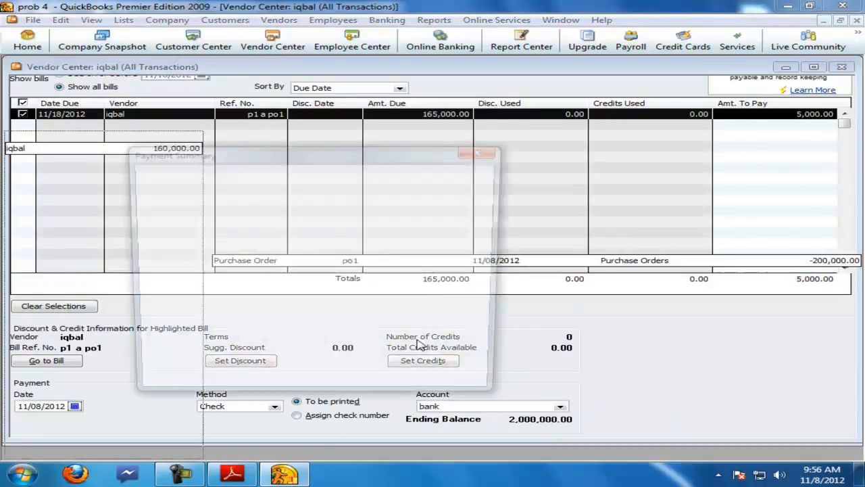
click(406, 387)
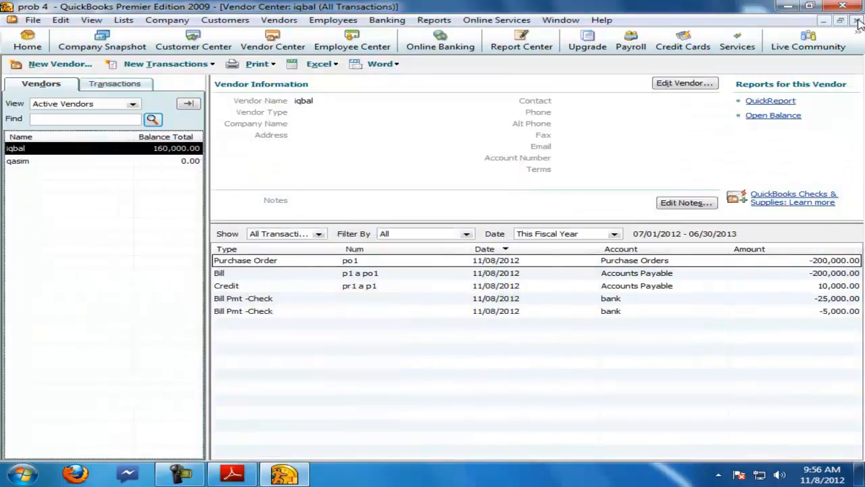
click(855, 20)
Step: Start a new general journal entry debiting salary exp 15000 for June's salary payable
click(232, 473)
drag(133, 318, 507, 317)
click(284, 473)
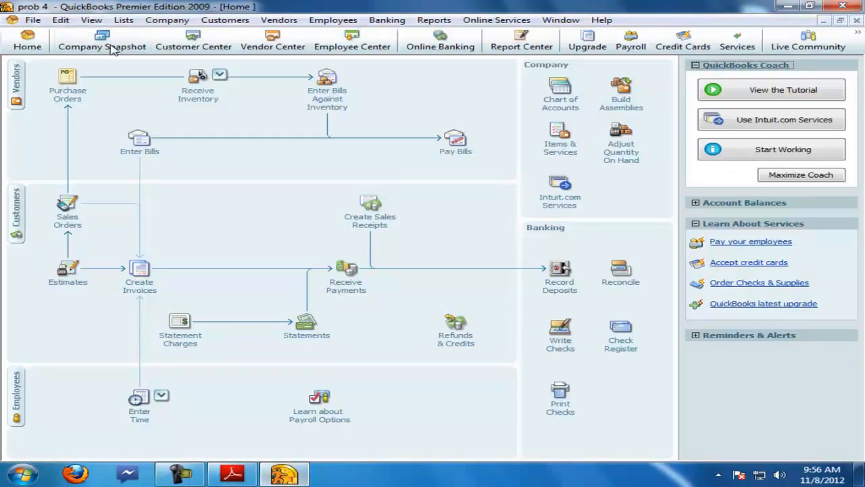
click(167, 19)
click(196, 218)
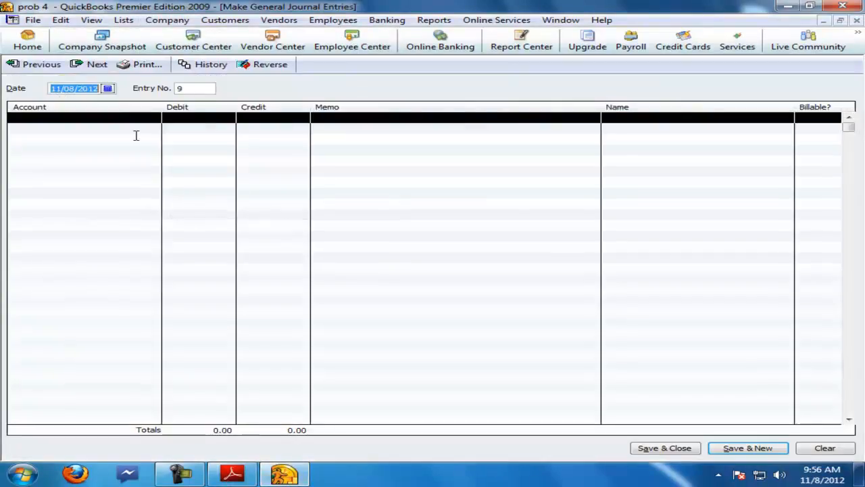
click(136, 121)
text(salary exp)
key(Tab)
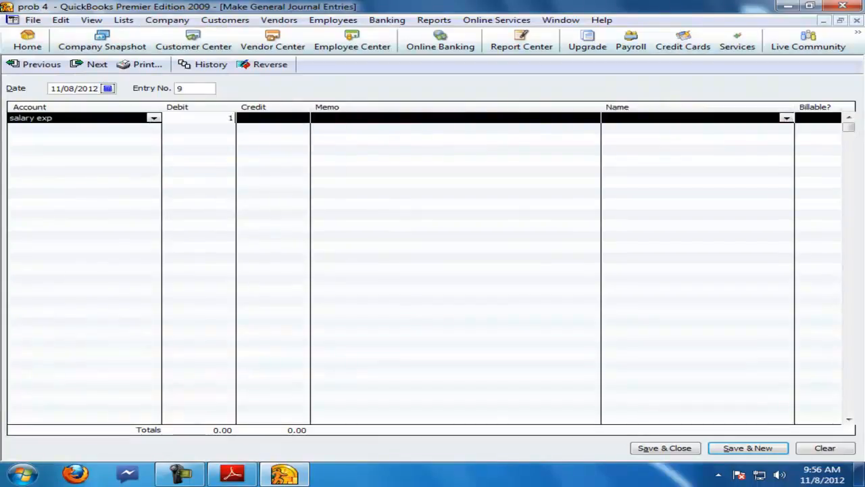
text(15000)
click(154, 128)
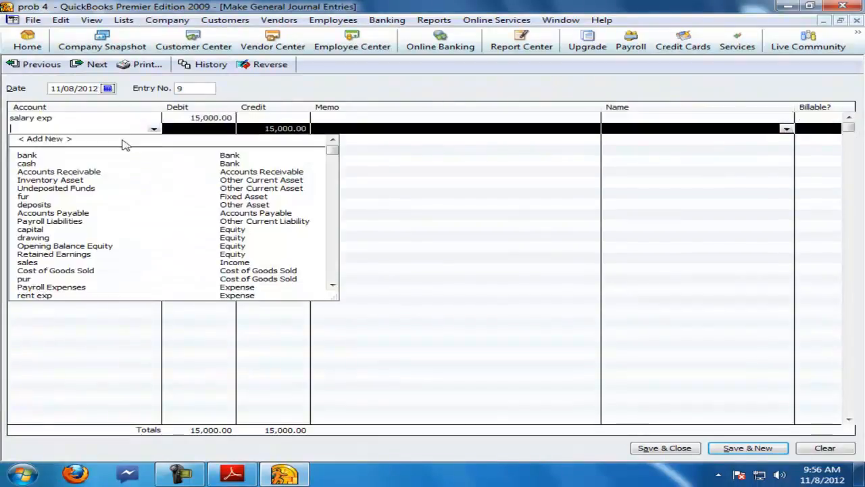
click(57, 143)
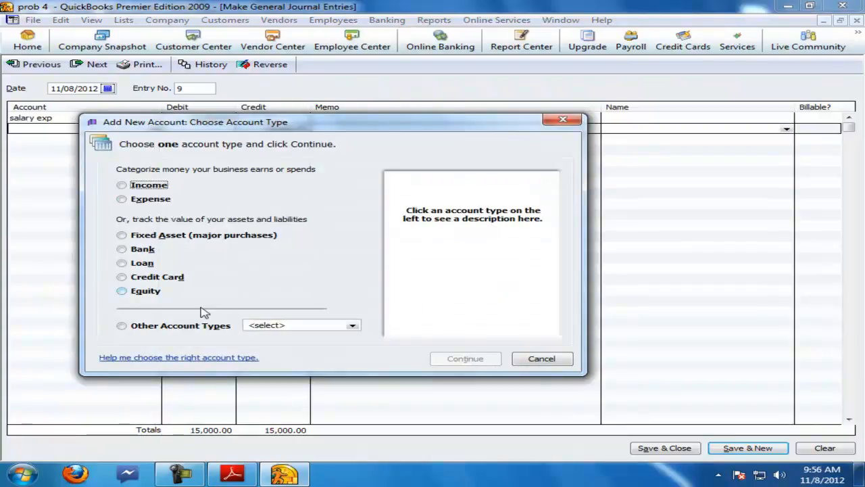
click(260, 326)
click(285, 346)
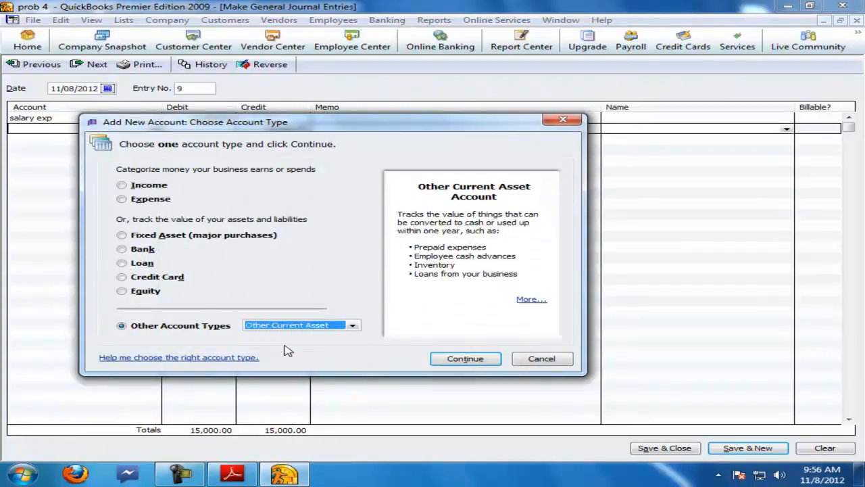
click(517, 358)
Step: Credit the salary entry to a new Other Current Liability account named salary pay and save the journal entry
click(155, 130)
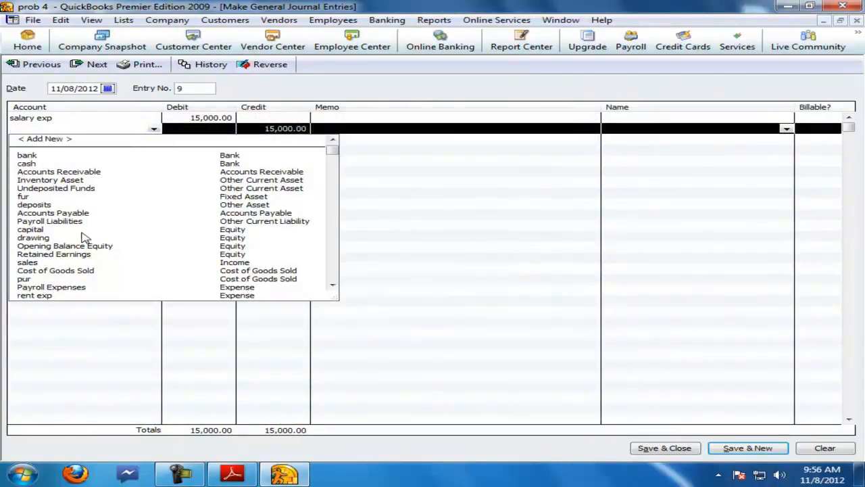
scroll(86, 236, down, 2)
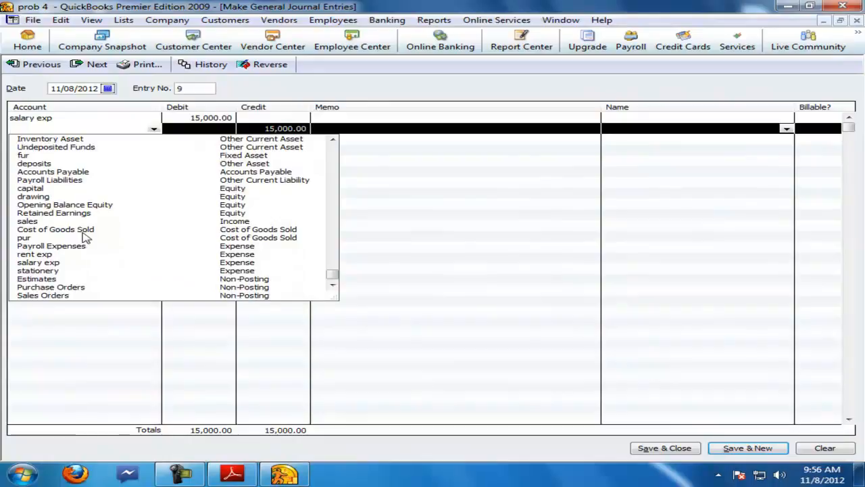
text(s)
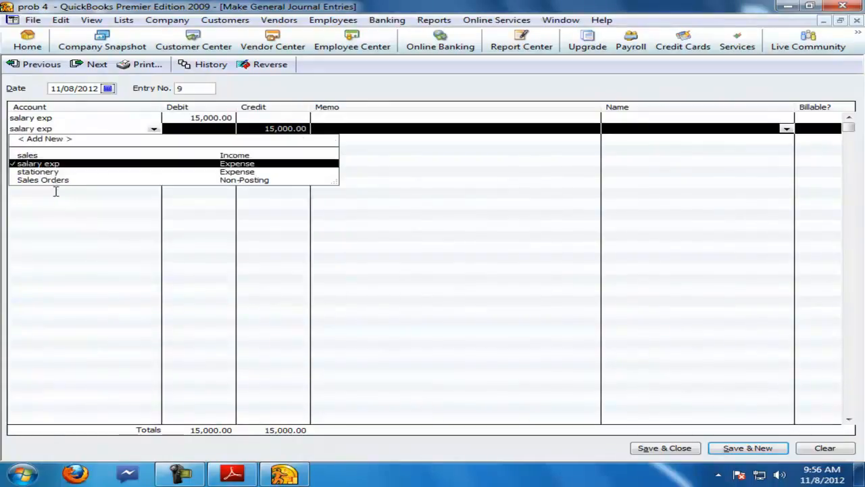
key(BackSpace)
click(45, 140)
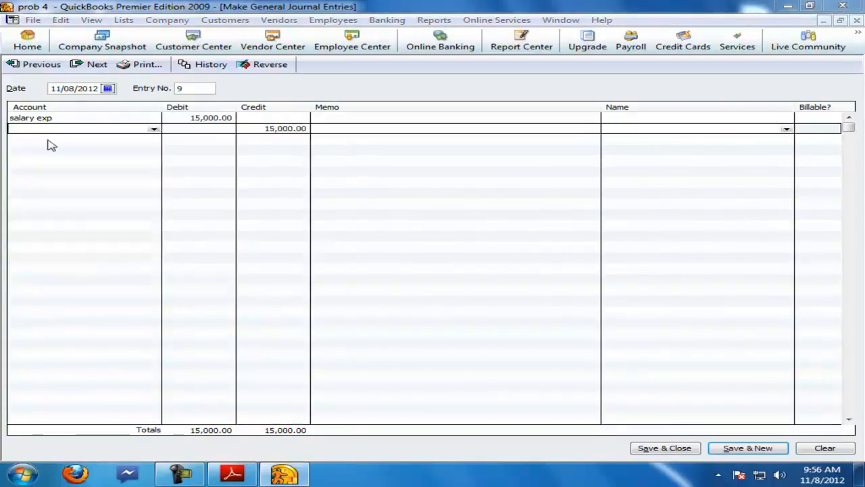
click(287, 327)
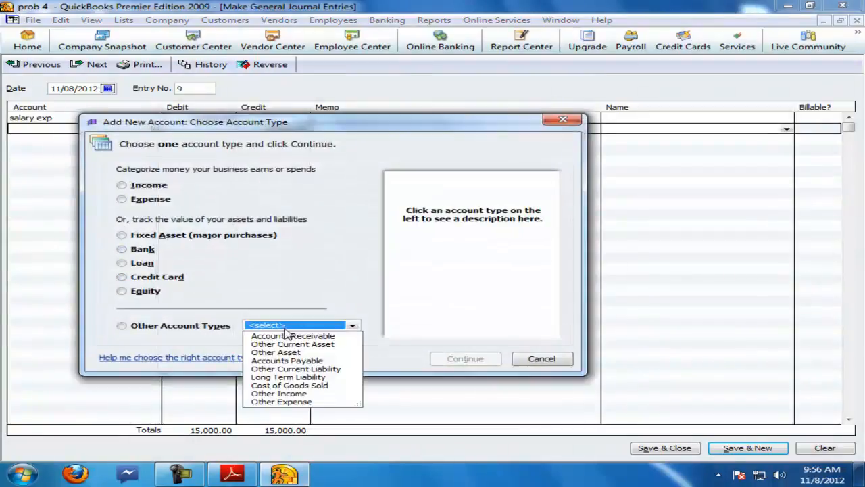
click(294, 367)
click(463, 357)
text(salary pay)
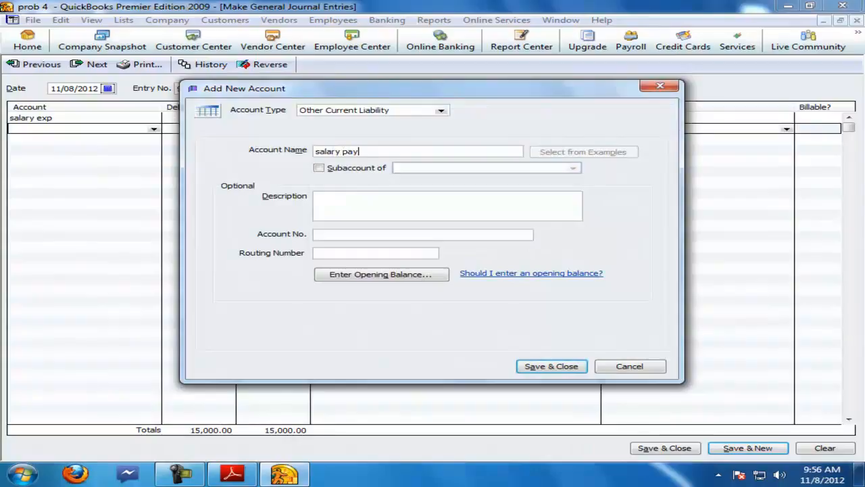
key(Return)
key(Return)
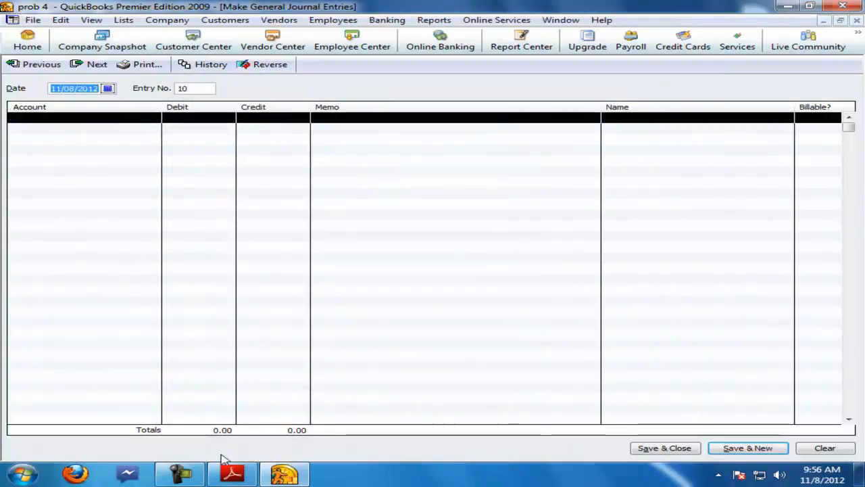
Step: Check the telephone bill item in the questions PDF, then debit 2,500 to a new Expense account named tel exp
click(232, 473)
click(141, 341)
drag(141, 340, 469, 354)
click(284, 473)
click(111, 124)
click(150, 120)
click(54, 128)
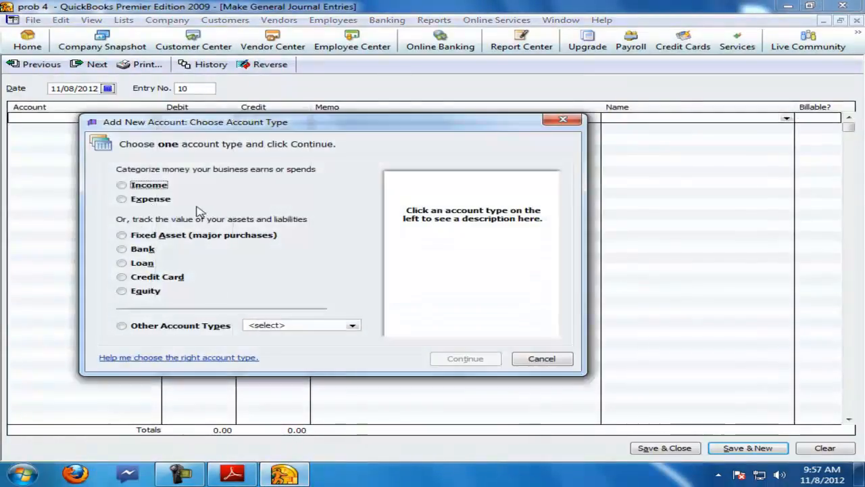
click(139, 199)
click(439, 358)
text(tel exp)
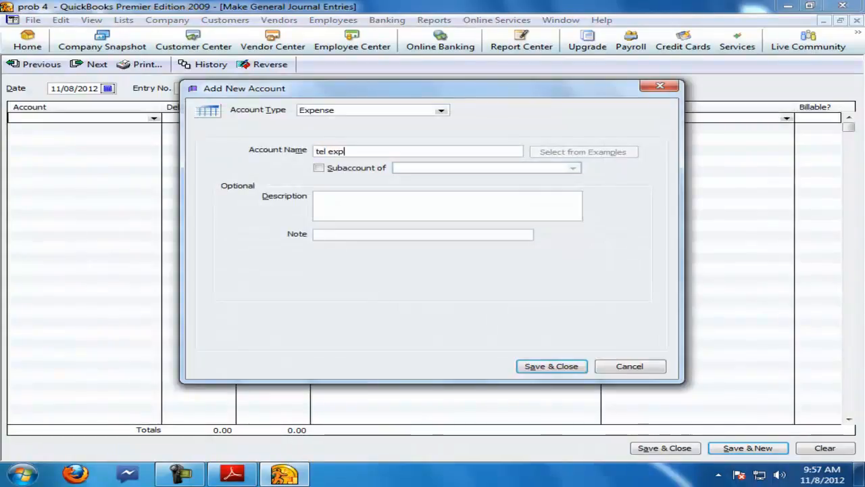
key(Return)
click(208, 118)
text(25)
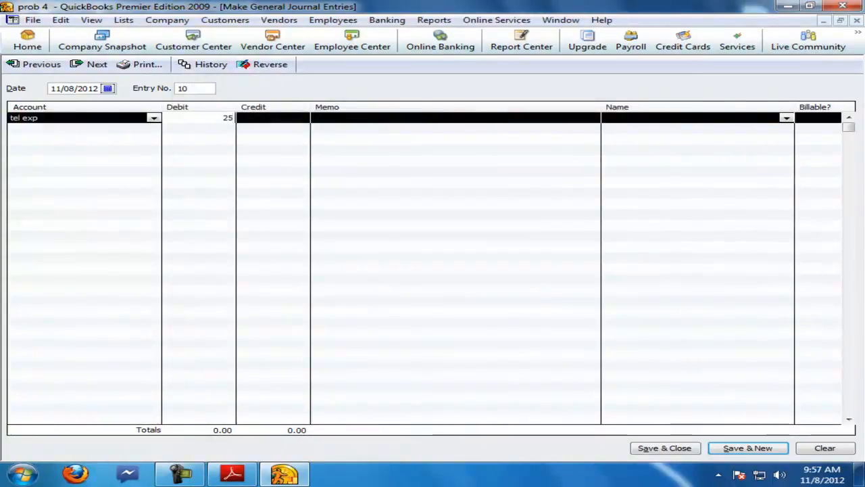
Step: Credit 2,500 to a new Other Current Asset account named tele pay and save the telephone journal entry
click(110, 127)
click(80, 139)
click(284, 326)
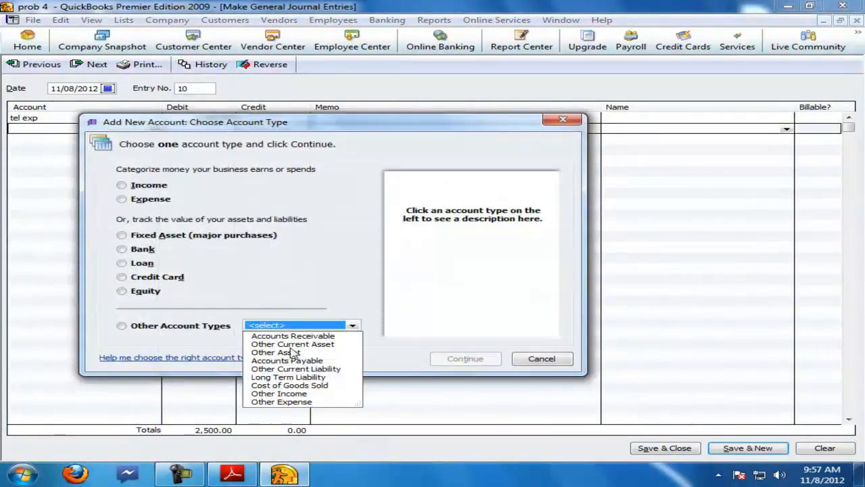
click(287, 346)
click(464, 359)
text(tele pay)
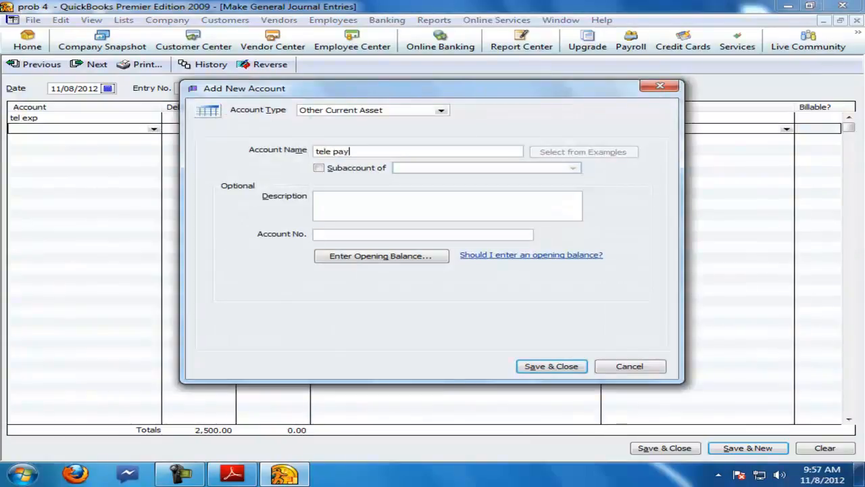
click(539, 369)
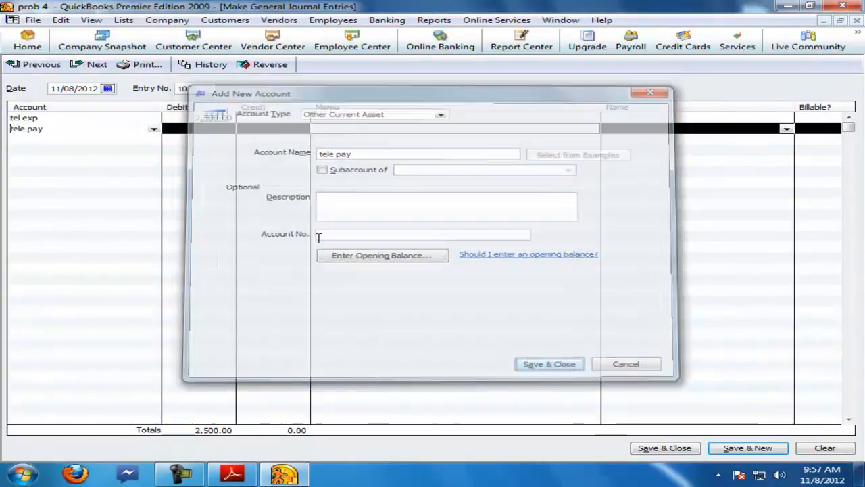
click(272, 132)
text(2500)
key(Return)
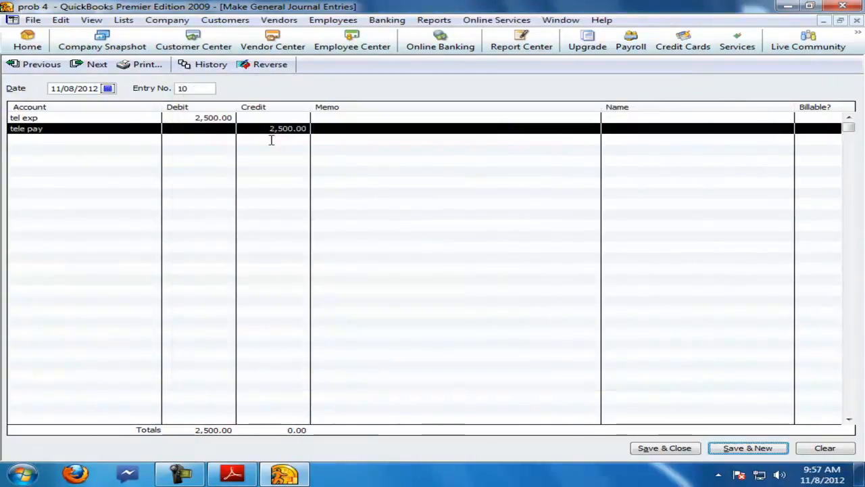
Step: Check the electric bill item in the PDF and debit 5,000 to a new Expense account named elec bill exp
click(231, 473)
drag(134, 363, 513, 359)
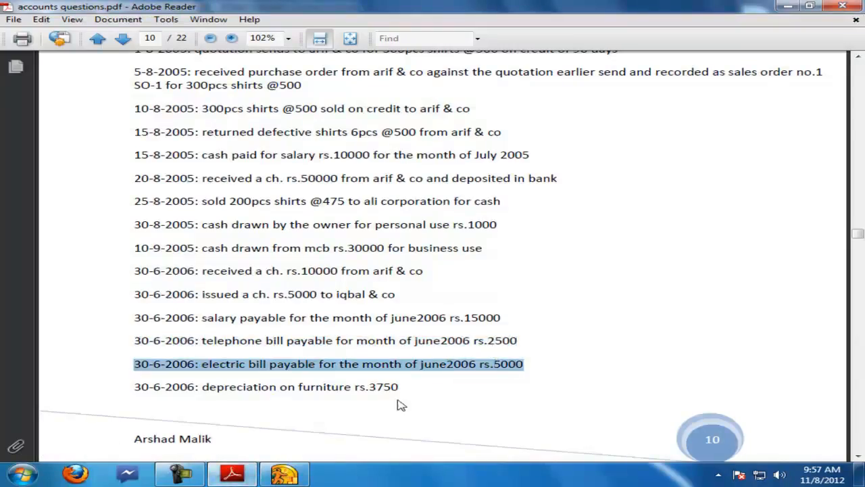
click(284, 473)
click(148, 127)
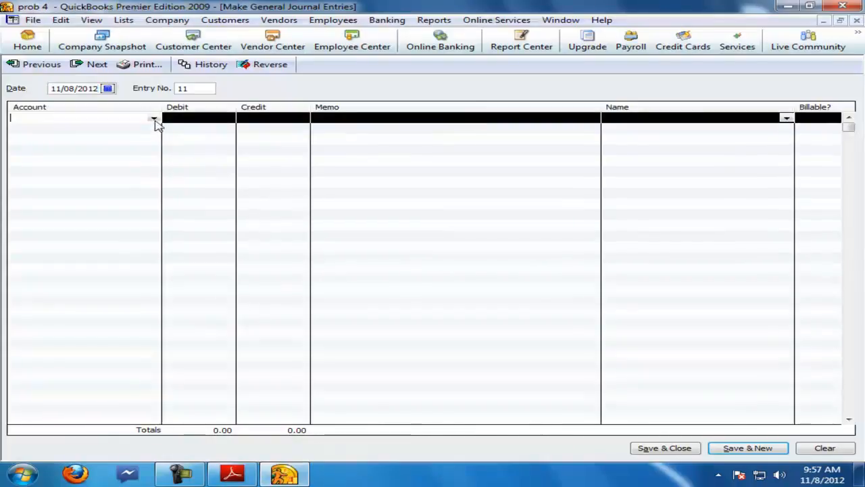
click(155, 120)
click(68, 129)
click(139, 199)
click(464, 358)
text(elec bill exp)
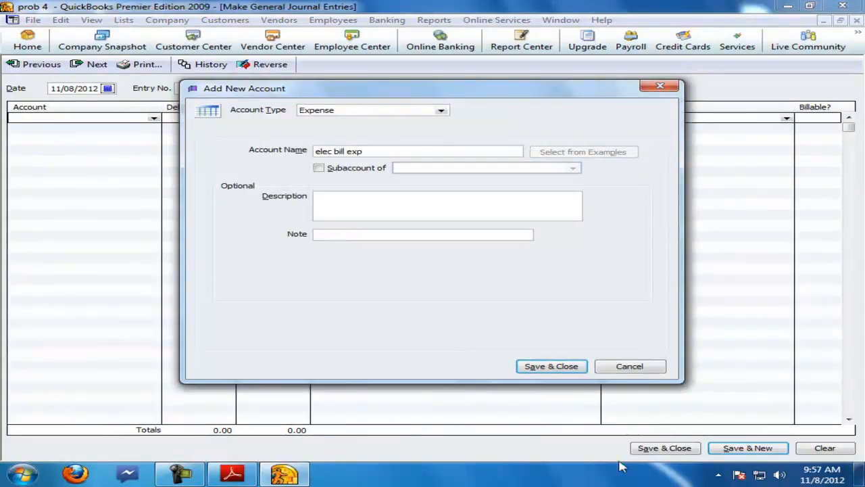
click(553, 365)
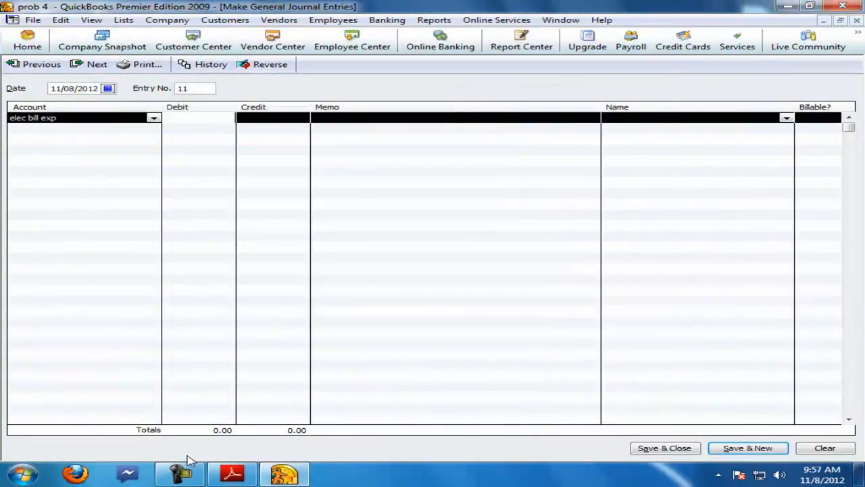
text(5000)
click(142, 128)
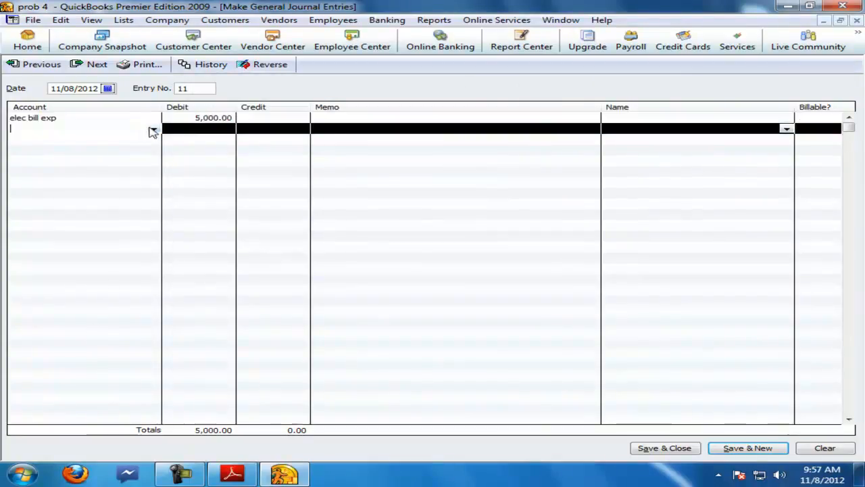
Step: Credit 5,000 to a new Other Current Liability account named elec bil pay and save the electric journal entry
click(154, 129)
click(51, 139)
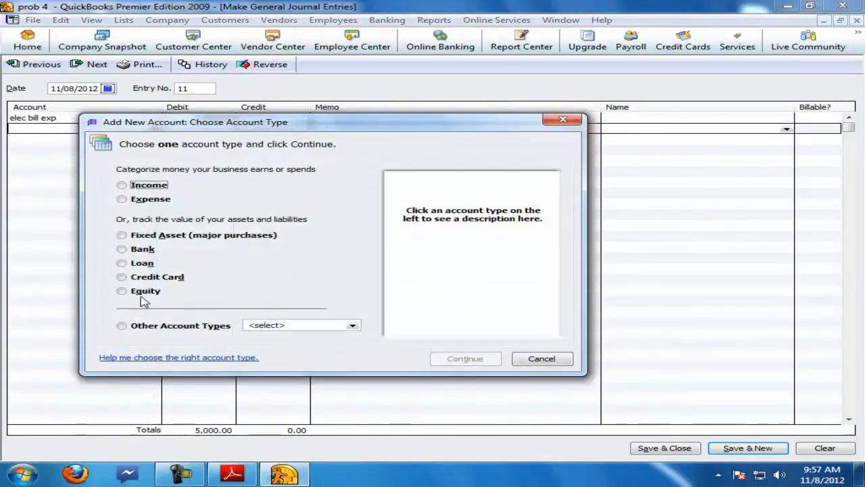
click(257, 326)
click(291, 368)
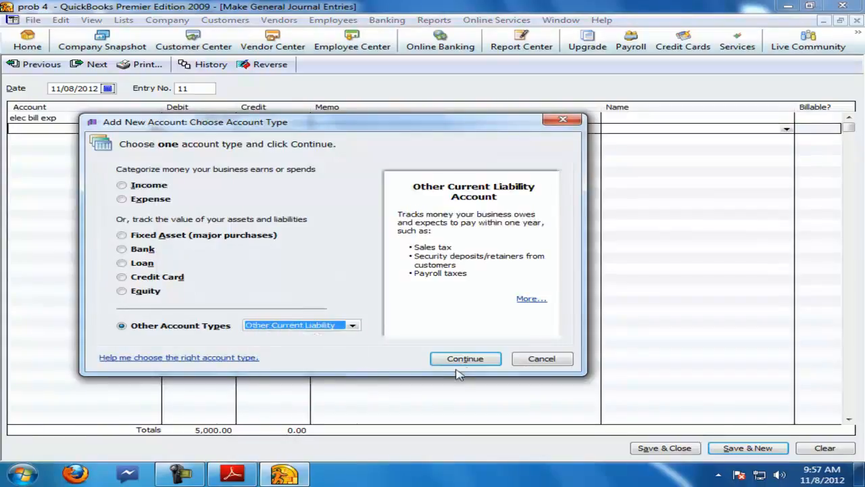
click(464, 358)
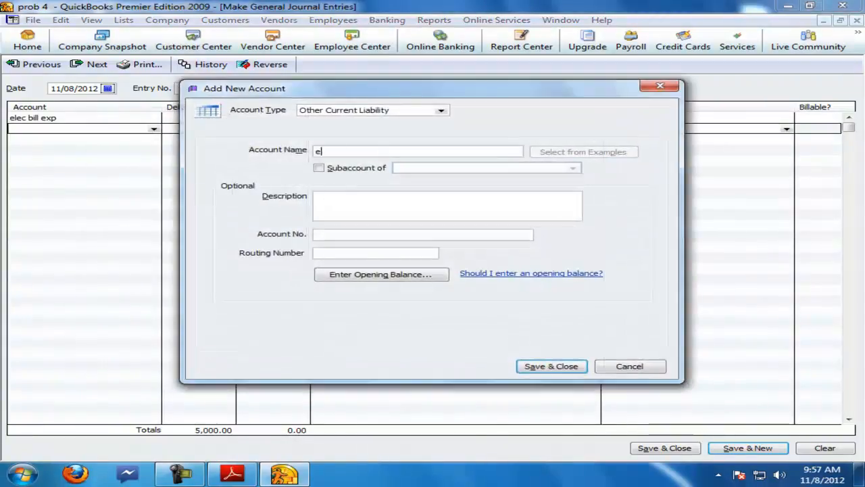
text(elec bil pay)
click(558, 367)
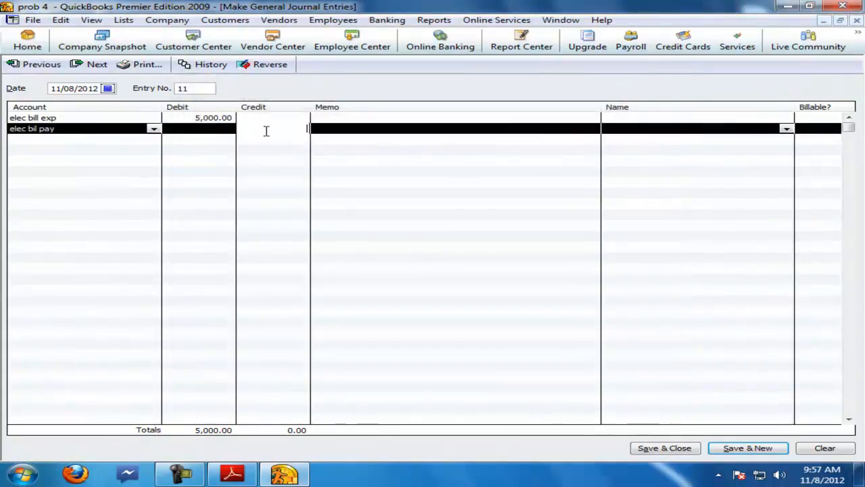
click(266, 131)
text(5000)
key(Return)
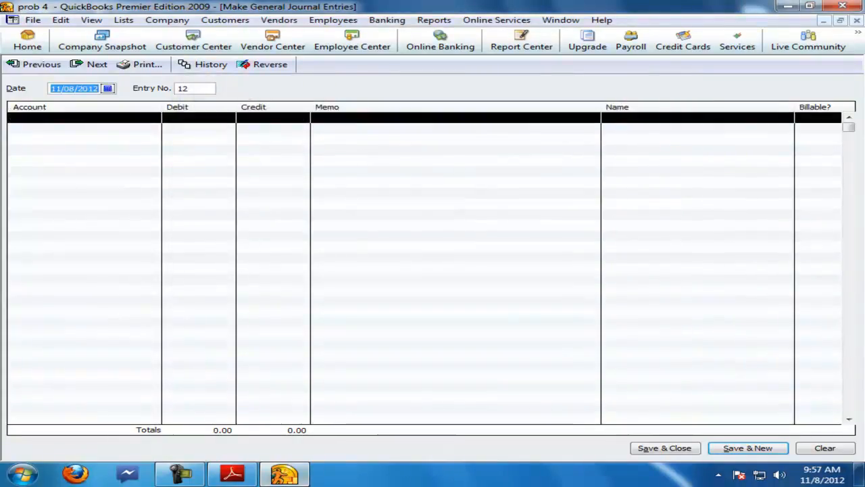
Step: Check the furniture depreciation item in the PDF and debit 3,750 to a new Expense account named dep exp
click(230, 474)
scroll(215, 416, down, 1)
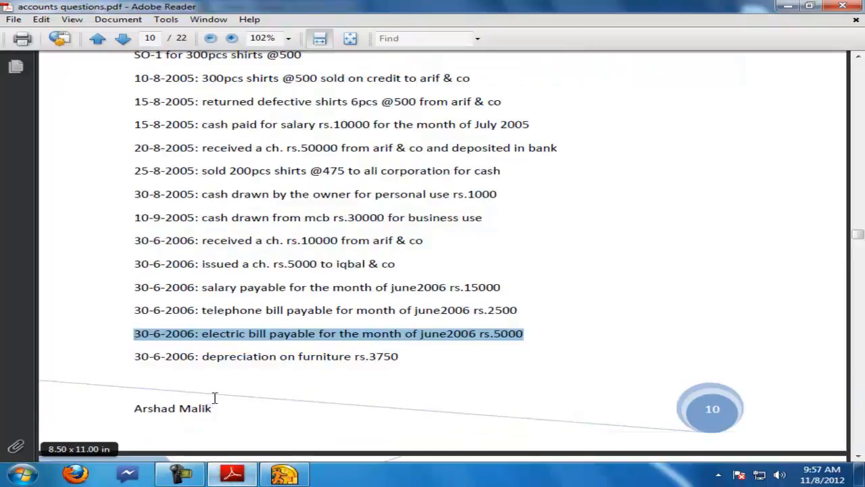
drag(134, 356, 376, 360)
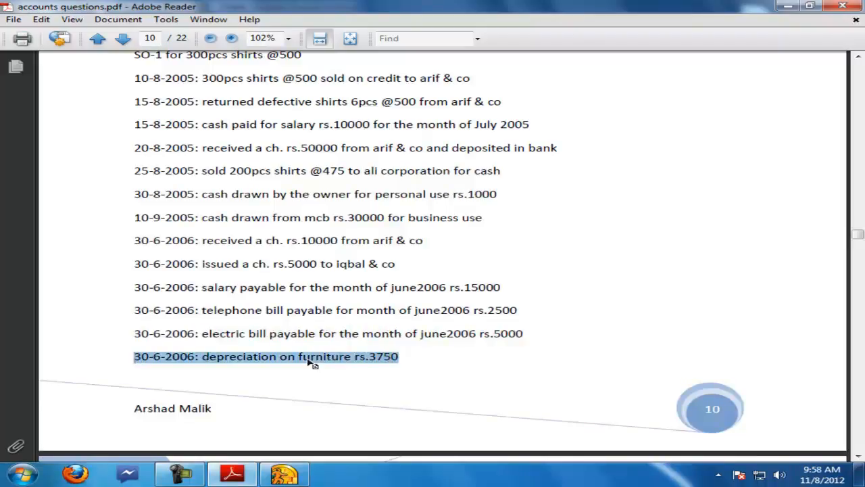
click(283, 473)
click(145, 122)
click(154, 119)
click(54, 129)
click(154, 201)
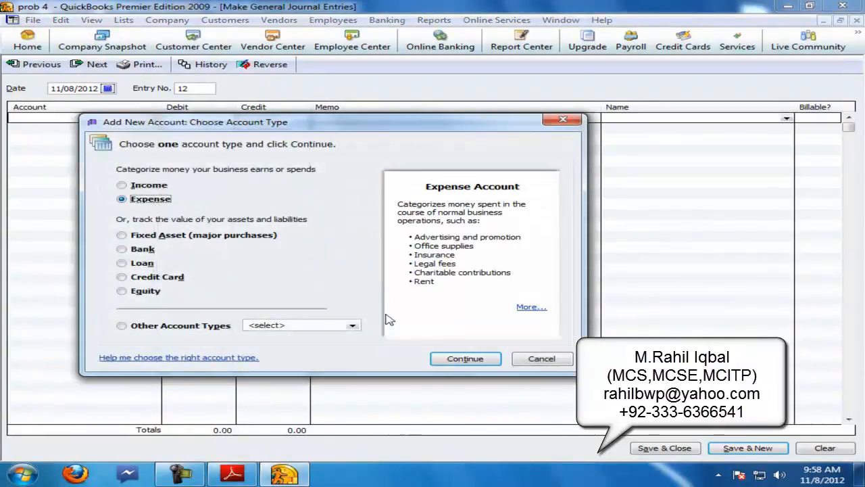
click(466, 358)
text(dep exp)
key(Return)
click(209, 119)
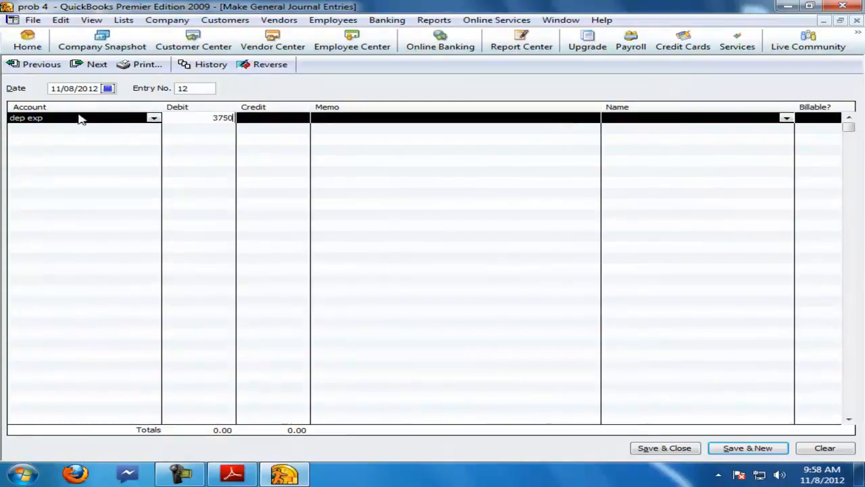
text(3750)
Step: Credit the fur account 3,750, save the depreciation journal entry and close the journal entry window
click(102, 128)
click(154, 129)
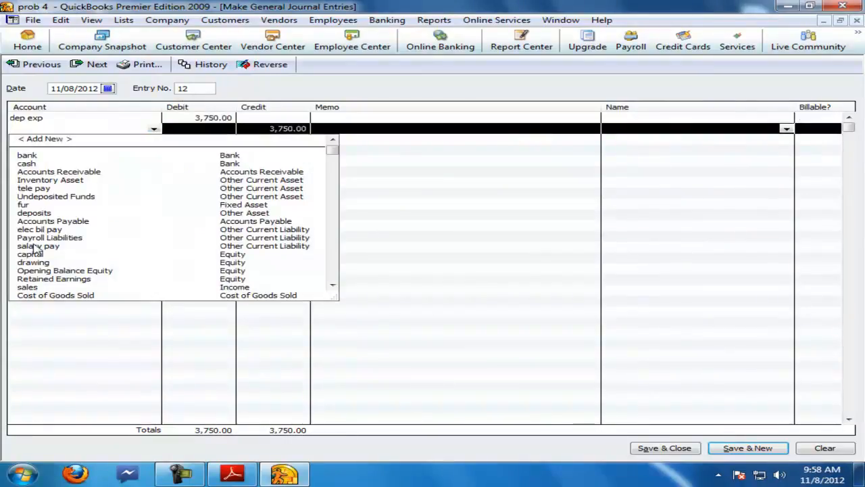
click(26, 203)
key(Return)
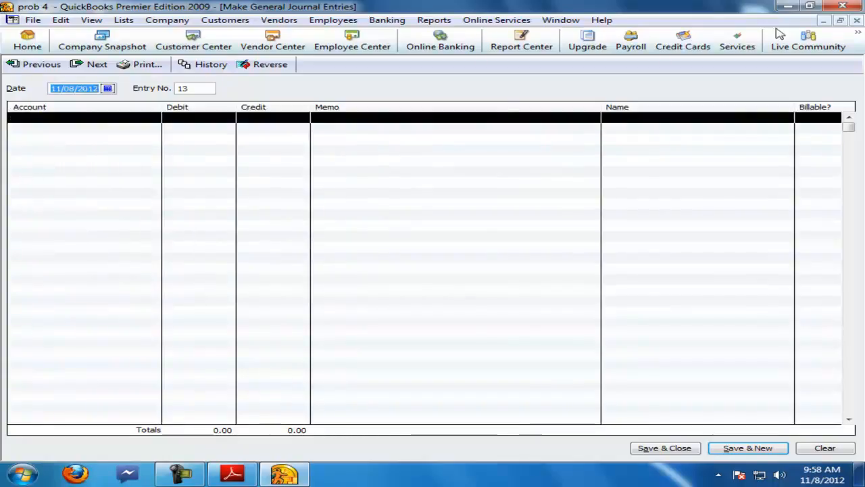
click(856, 21)
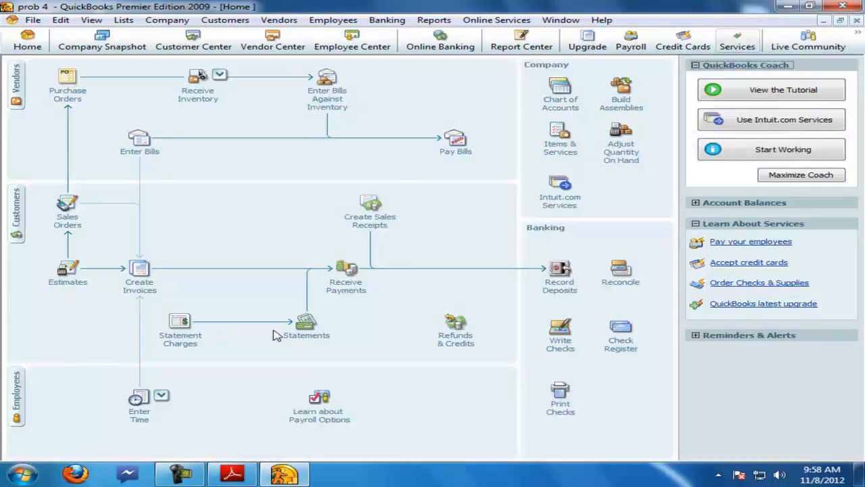
Step: Review the expected income statement figures in the accounts questions PDF
click(237, 473)
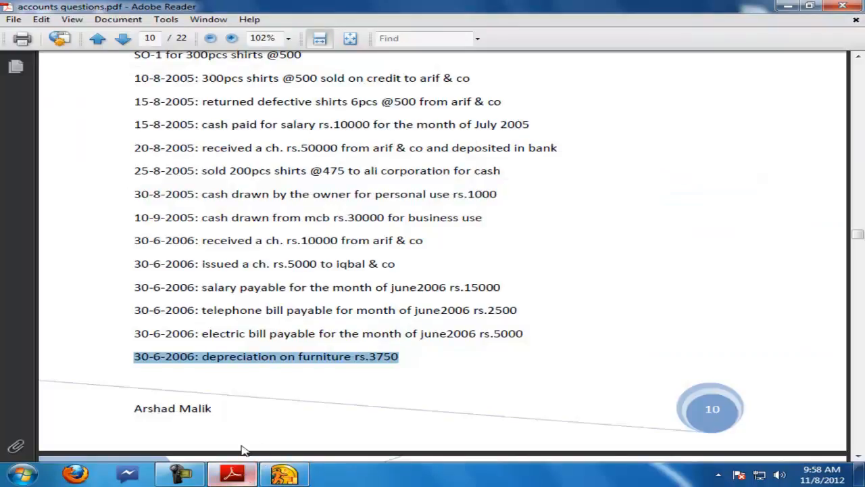
scroll(291, 368, down, 12)
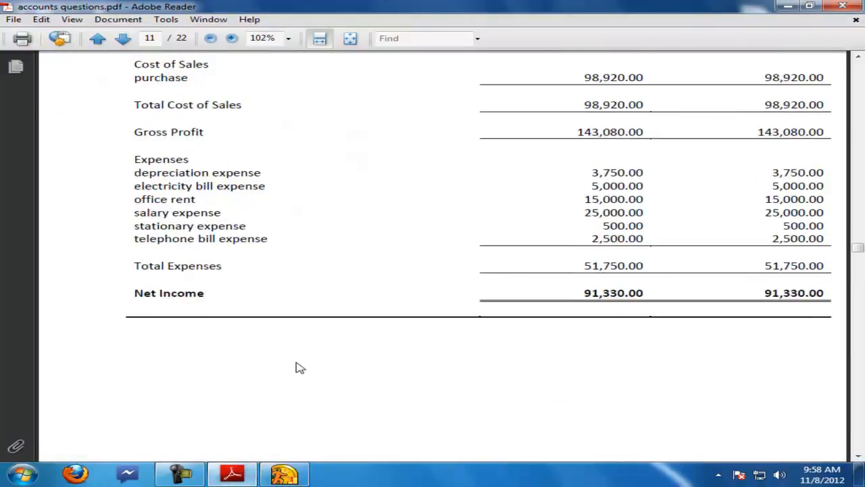
click(284, 475)
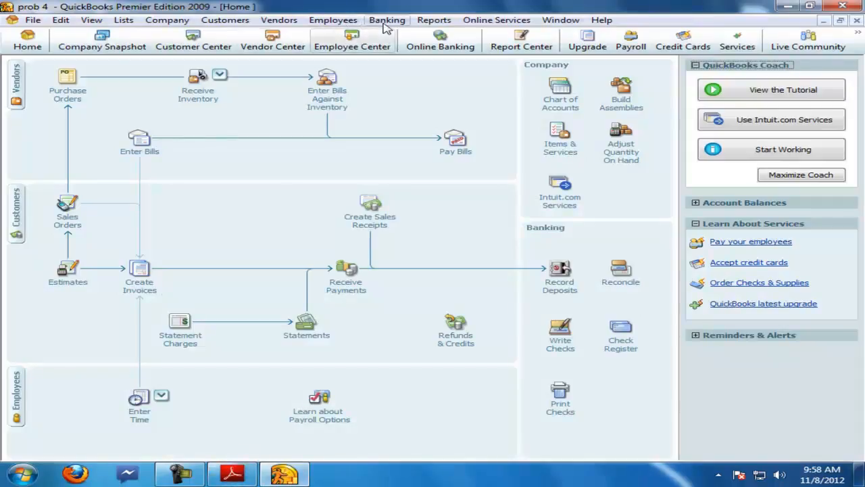
Step: Close the home page and open the Profit & Loss Standard report from the company and financial reports
click(856, 20)
click(379, 23)
mouse_move(429, 100)
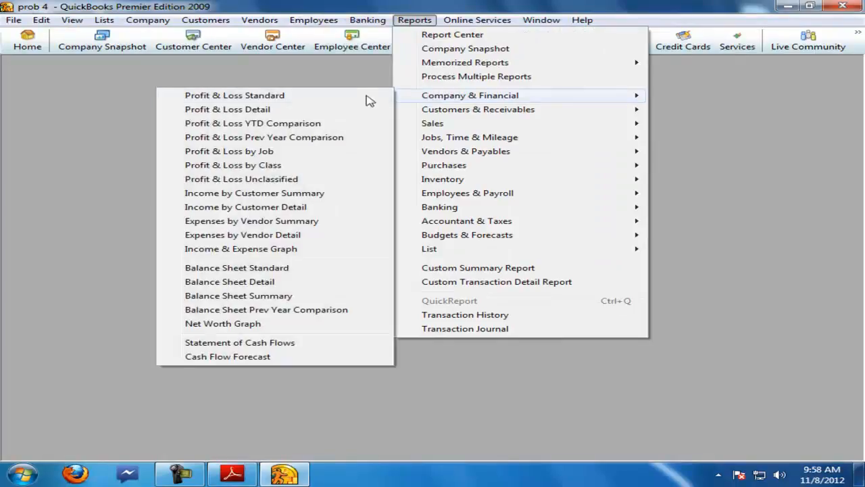
click(246, 98)
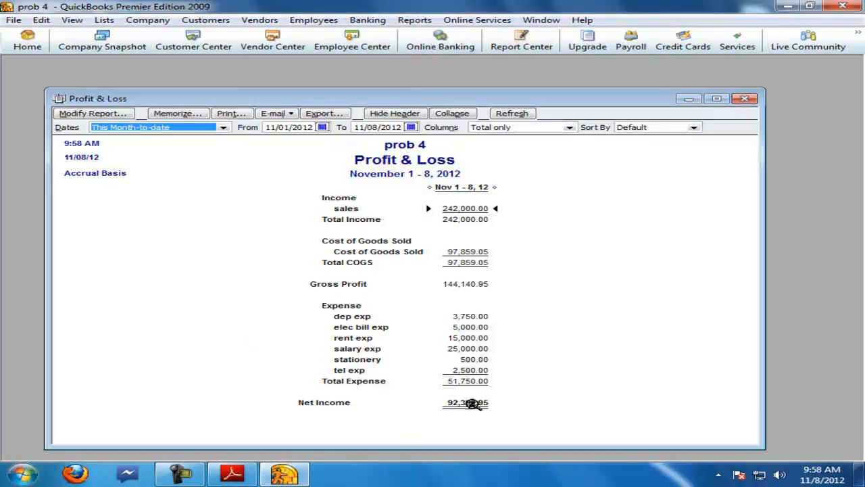
Step: Launch Calculator by searching for calc from the Start menu
click(22, 473)
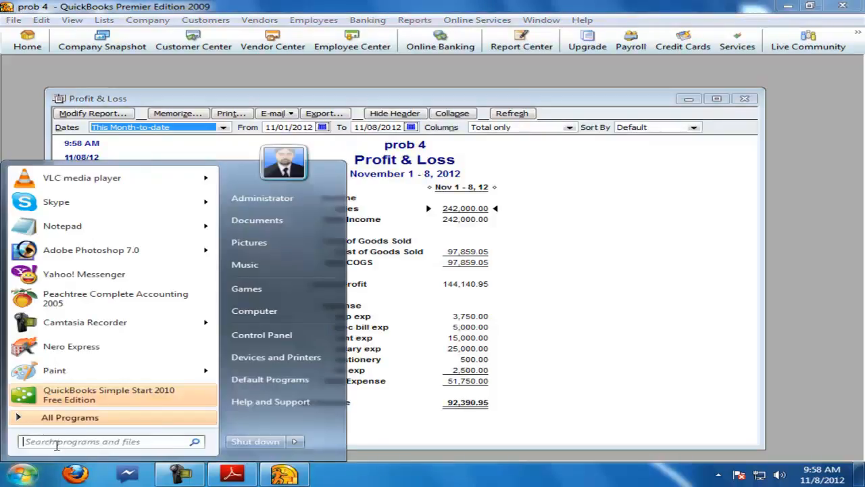
text(c)
key(BackSpace)
text(calc)
key(Return)
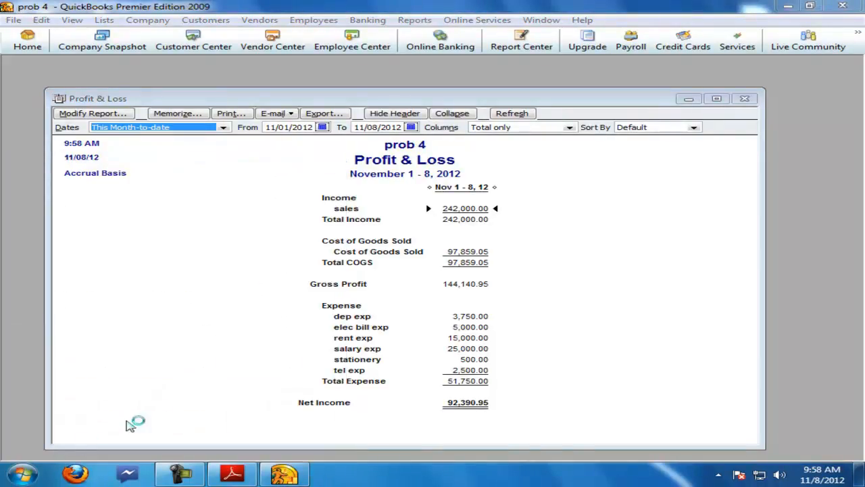
drag(155, 140, 246, 142)
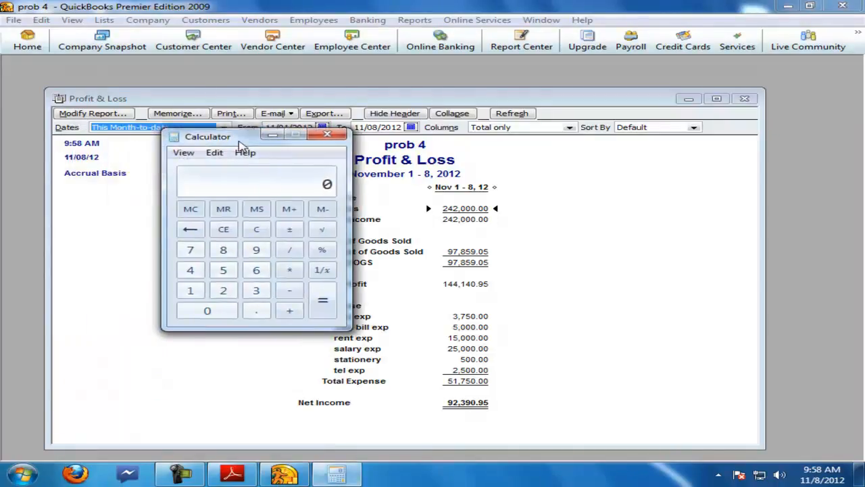
Step: Subtract the PDF's net income of 91330 from the report's 92390 in Calculator, then close Calculator
text(92390 - 91)
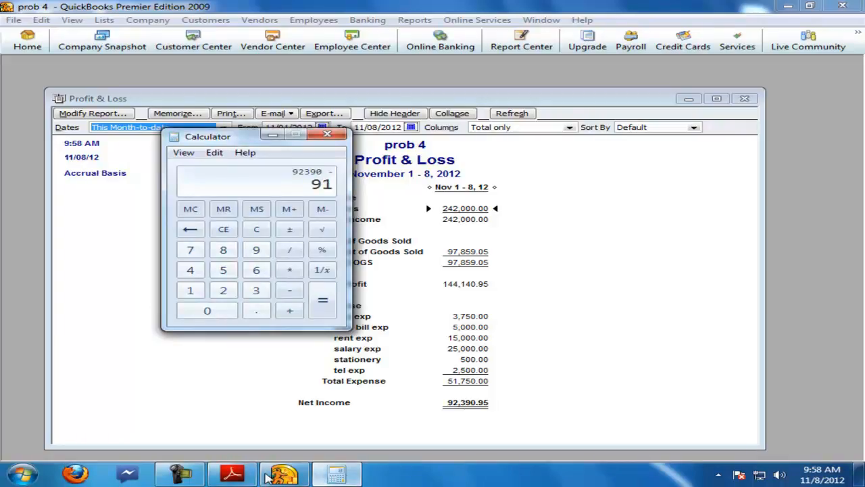
click(232, 475)
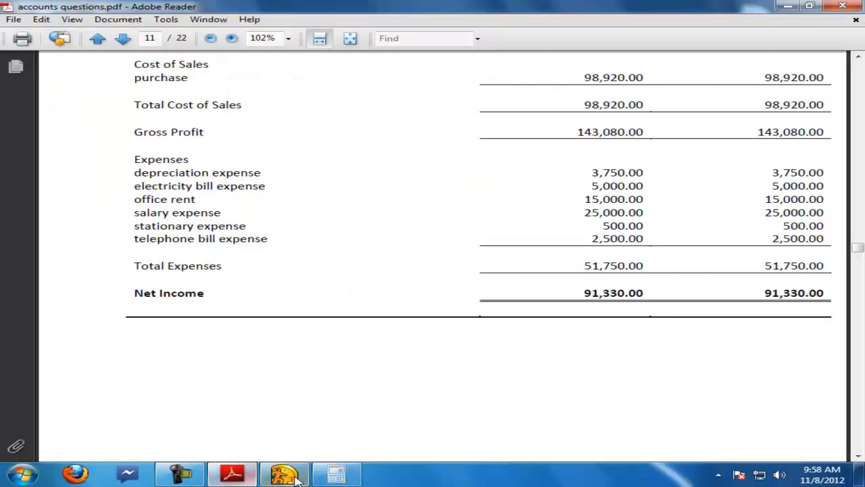
click(336, 474)
text(330)
key(Return)
drag(250, 143, 325, 178)
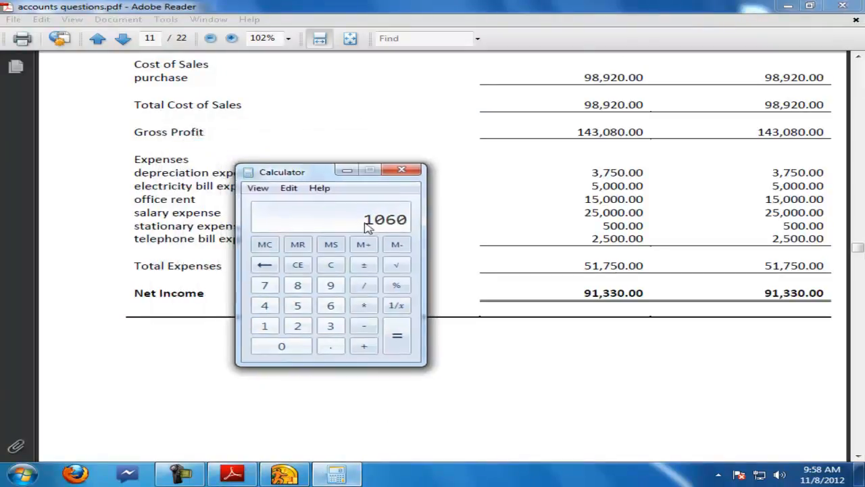
click(400, 171)
Step: Review the income statement in the accounts questions PDF, then close Adobe Reader
click(240, 475)
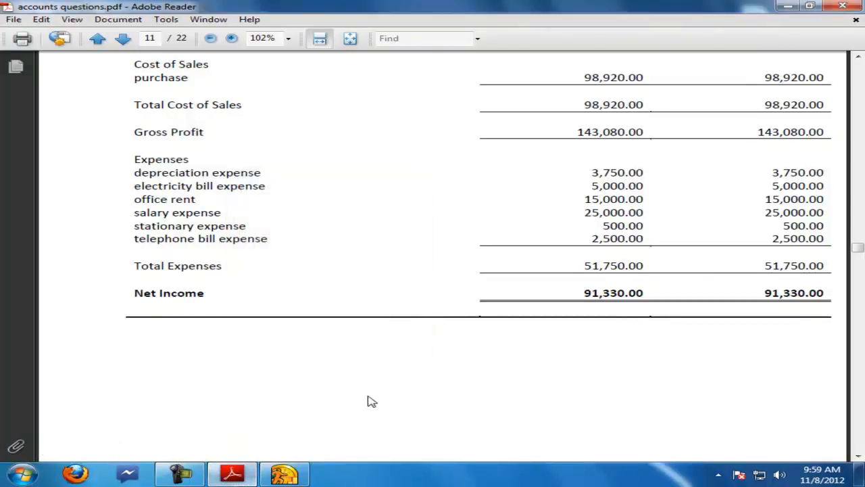
scroll(372, 401, up, 5)
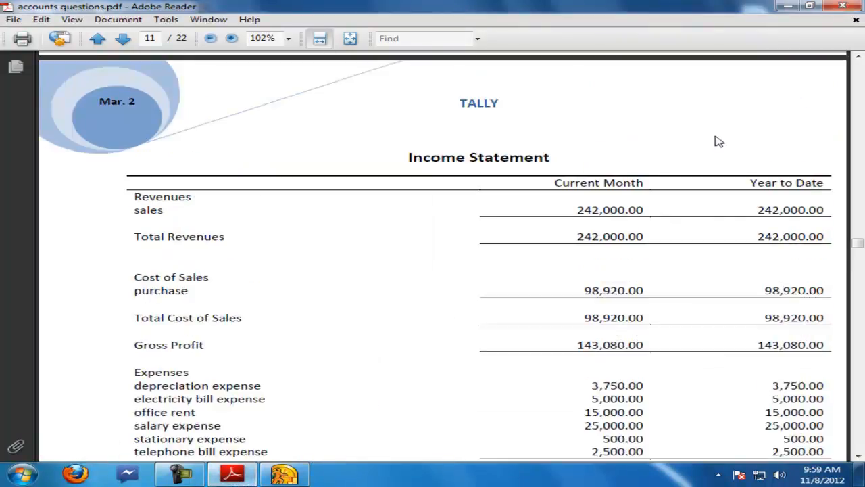
scroll(521, 190, down, 8)
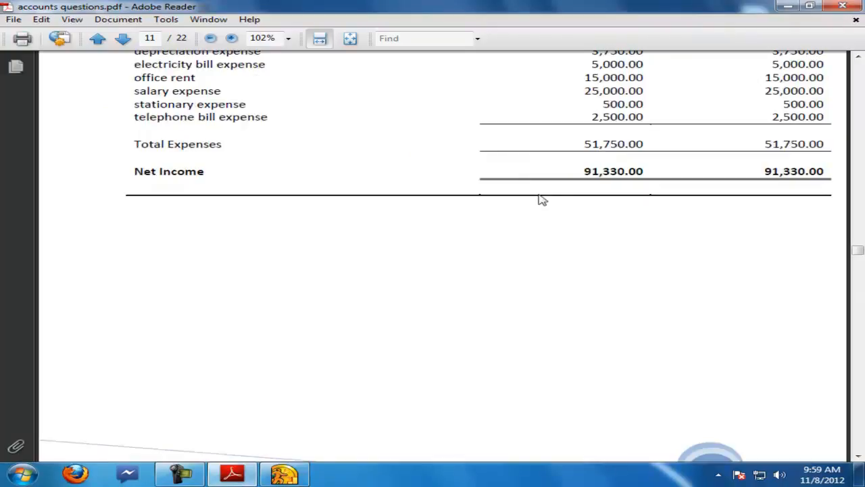
double_click(609, 171)
click(842, 6)
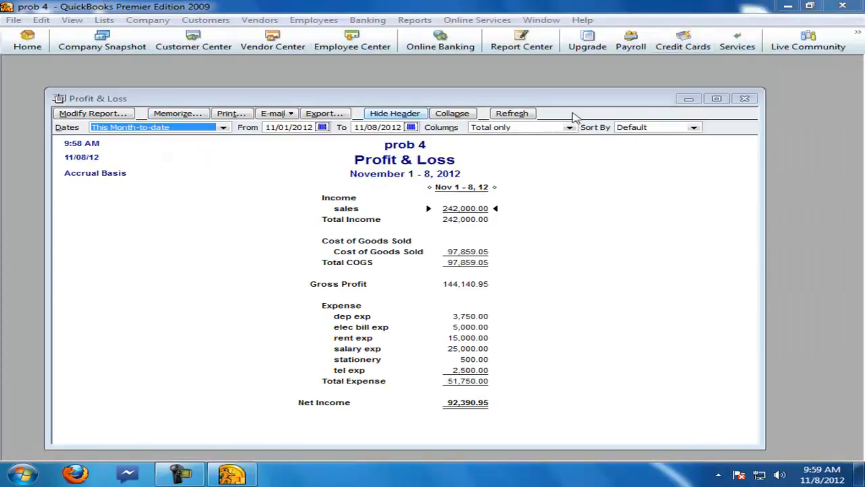
Step: Maximize the Profit & Loss report, then exit QuickBooks and confirm the exit prompt
double_click(609, 102)
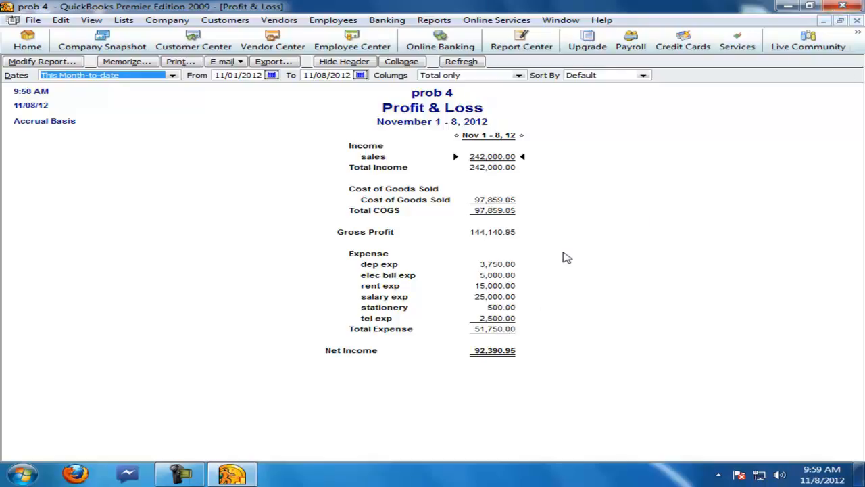
click(844, 7)
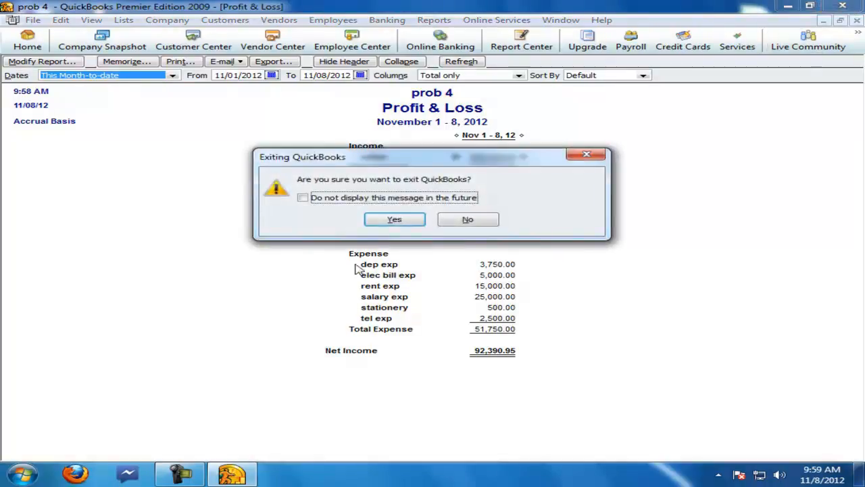
click(402, 198)
click(396, 220)
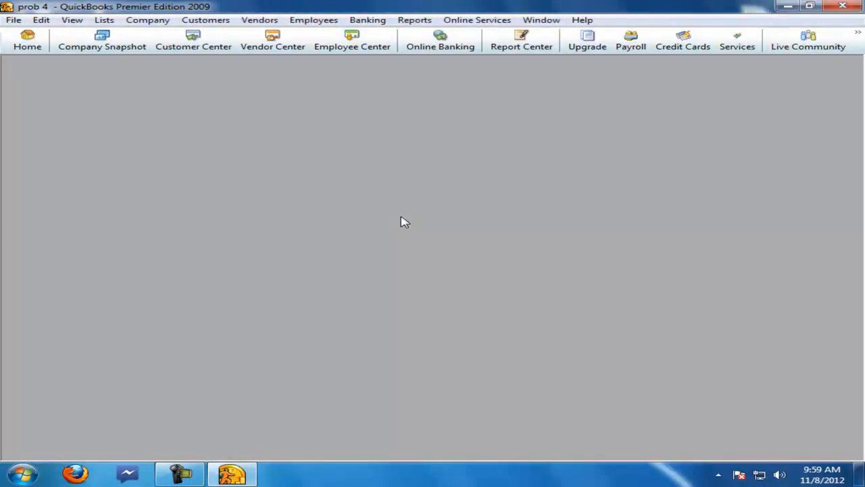